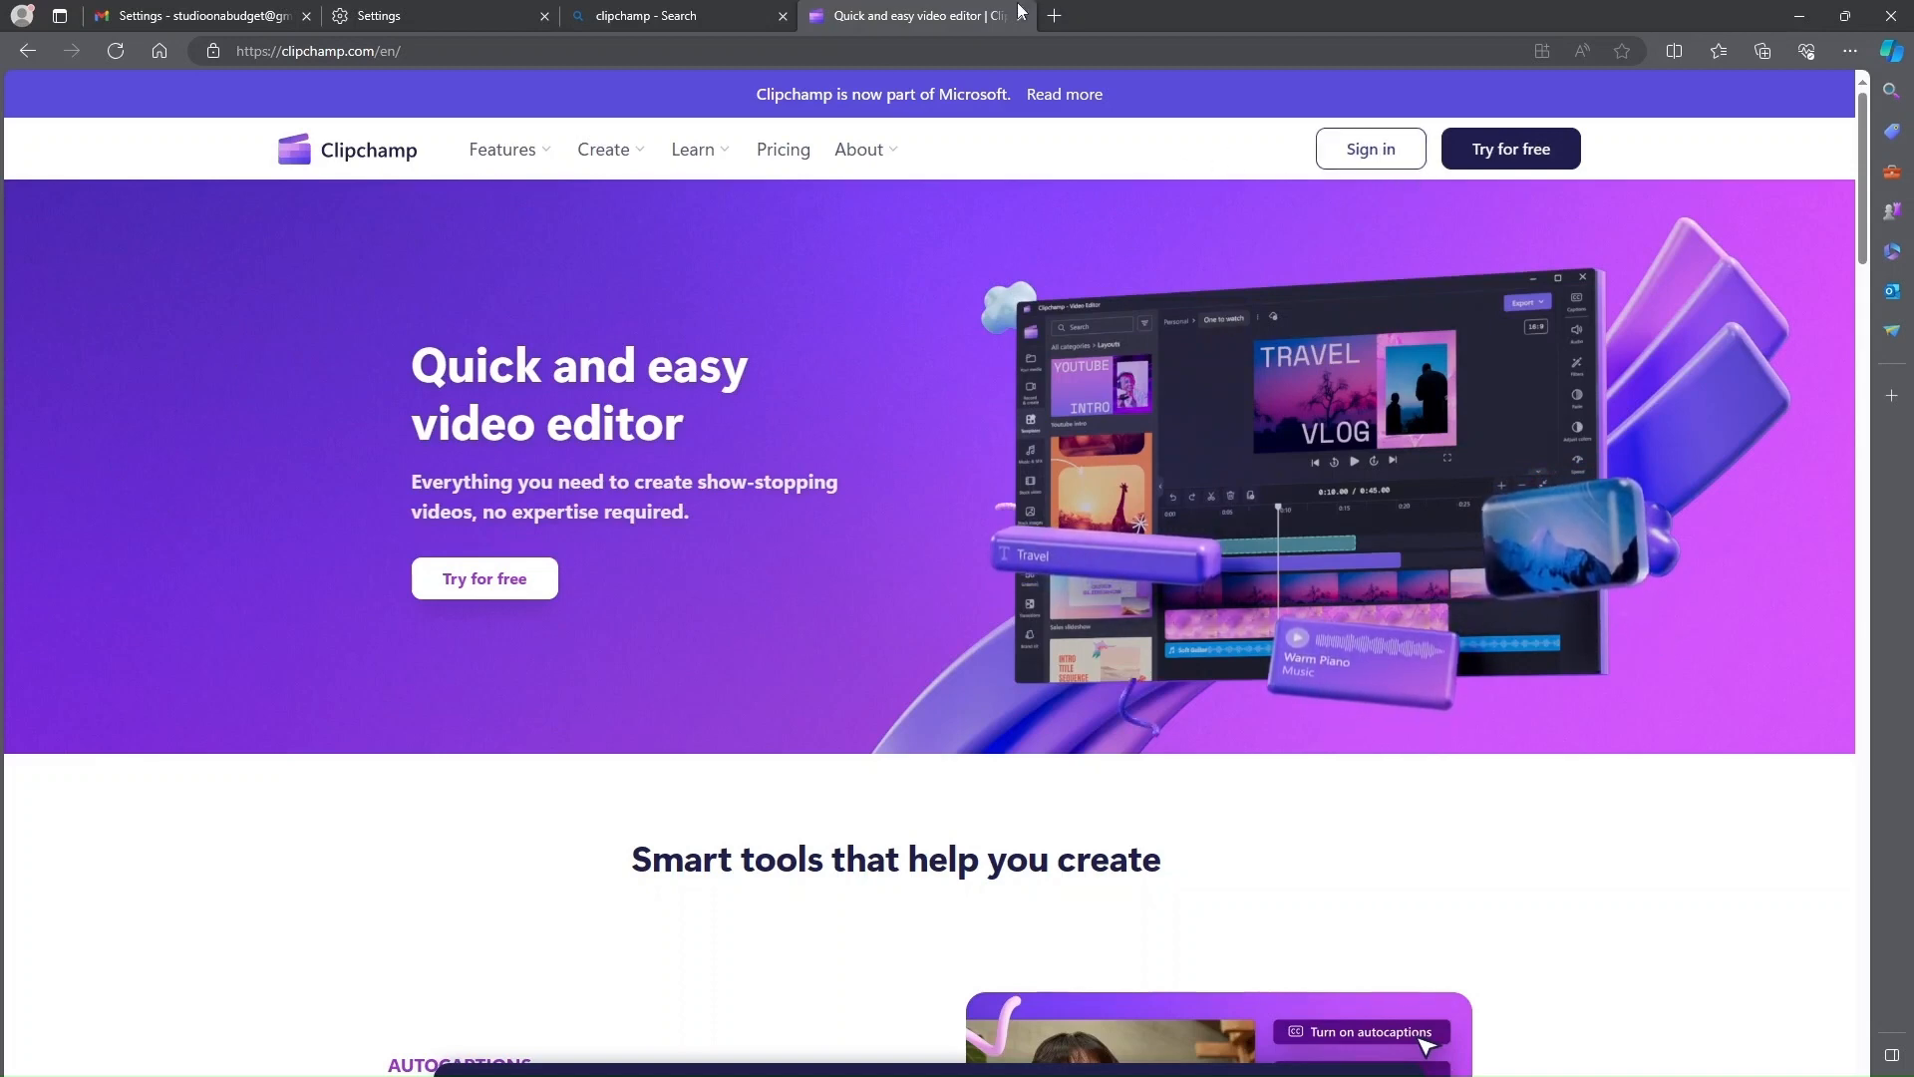
Step: Open outlook.com in a new browser tab
left_click(1055, 16)
left_click(458, 50)
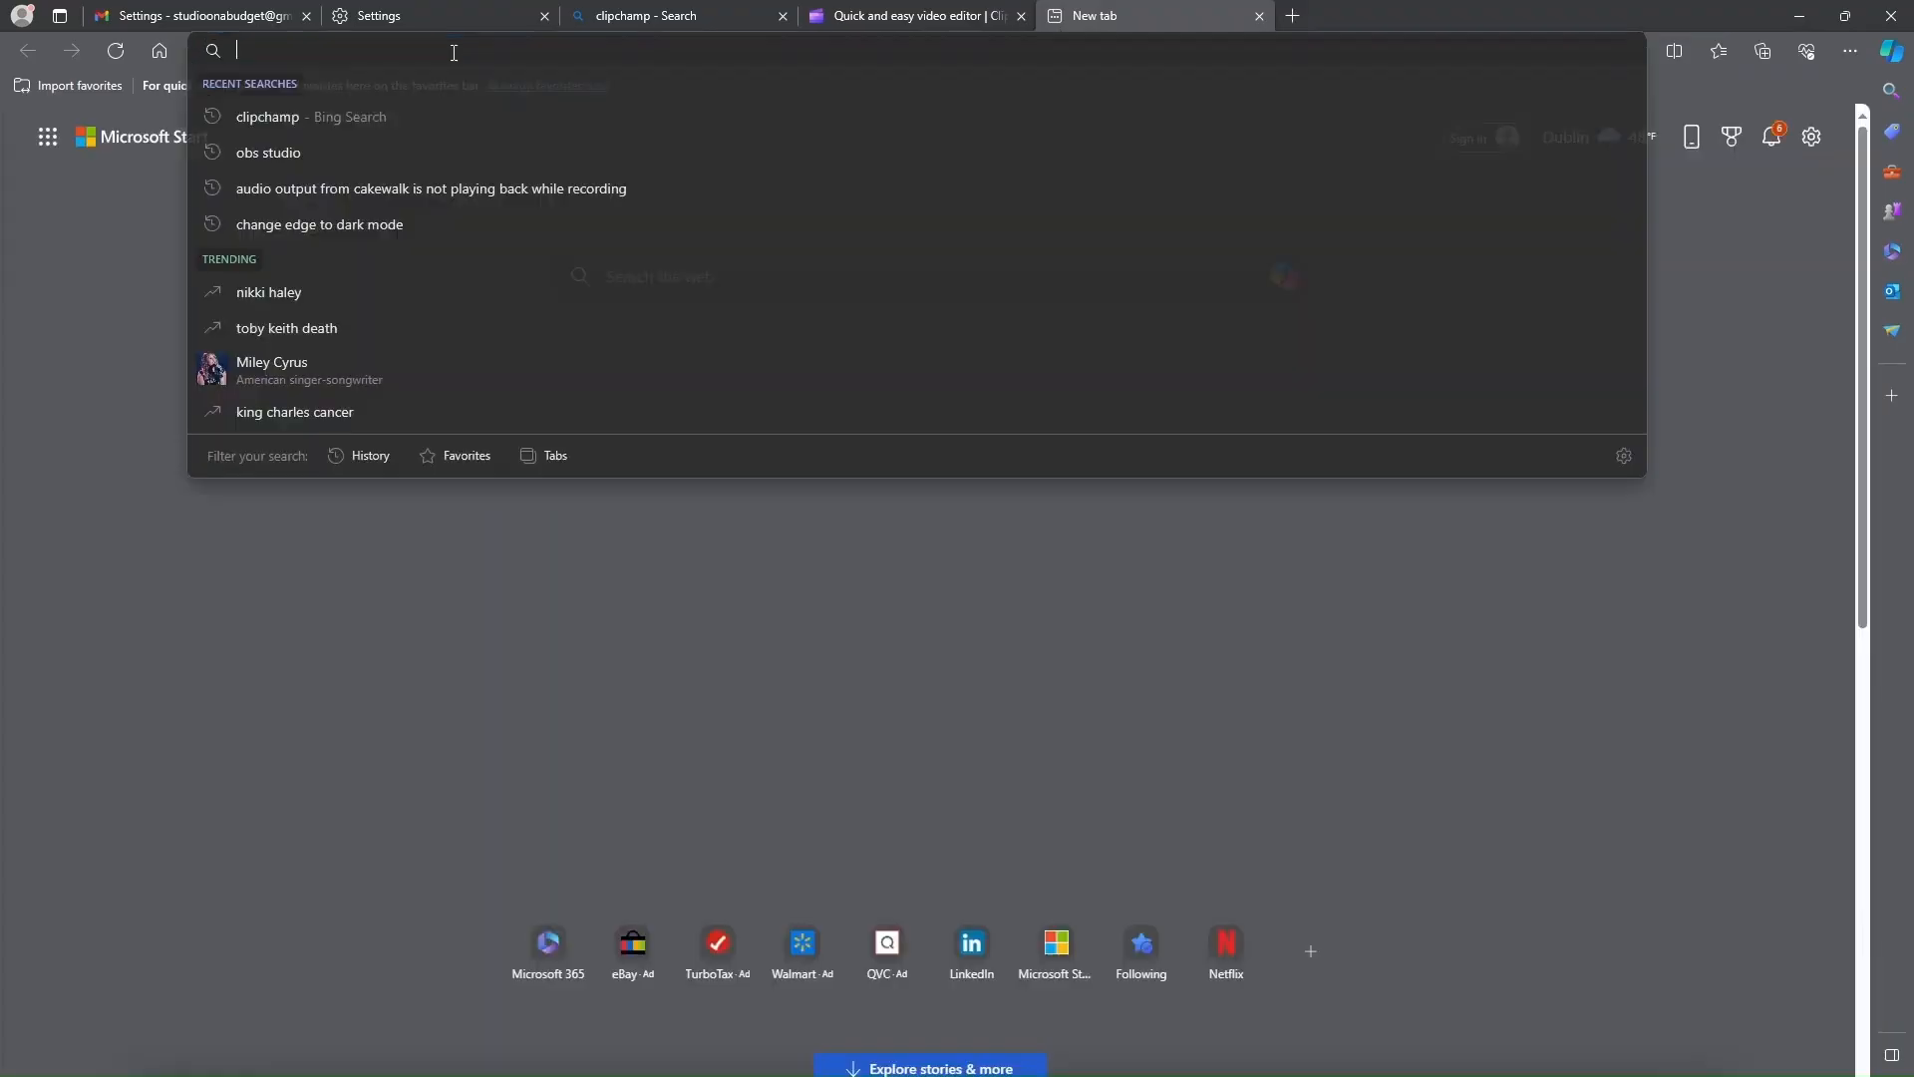
type("outlook")
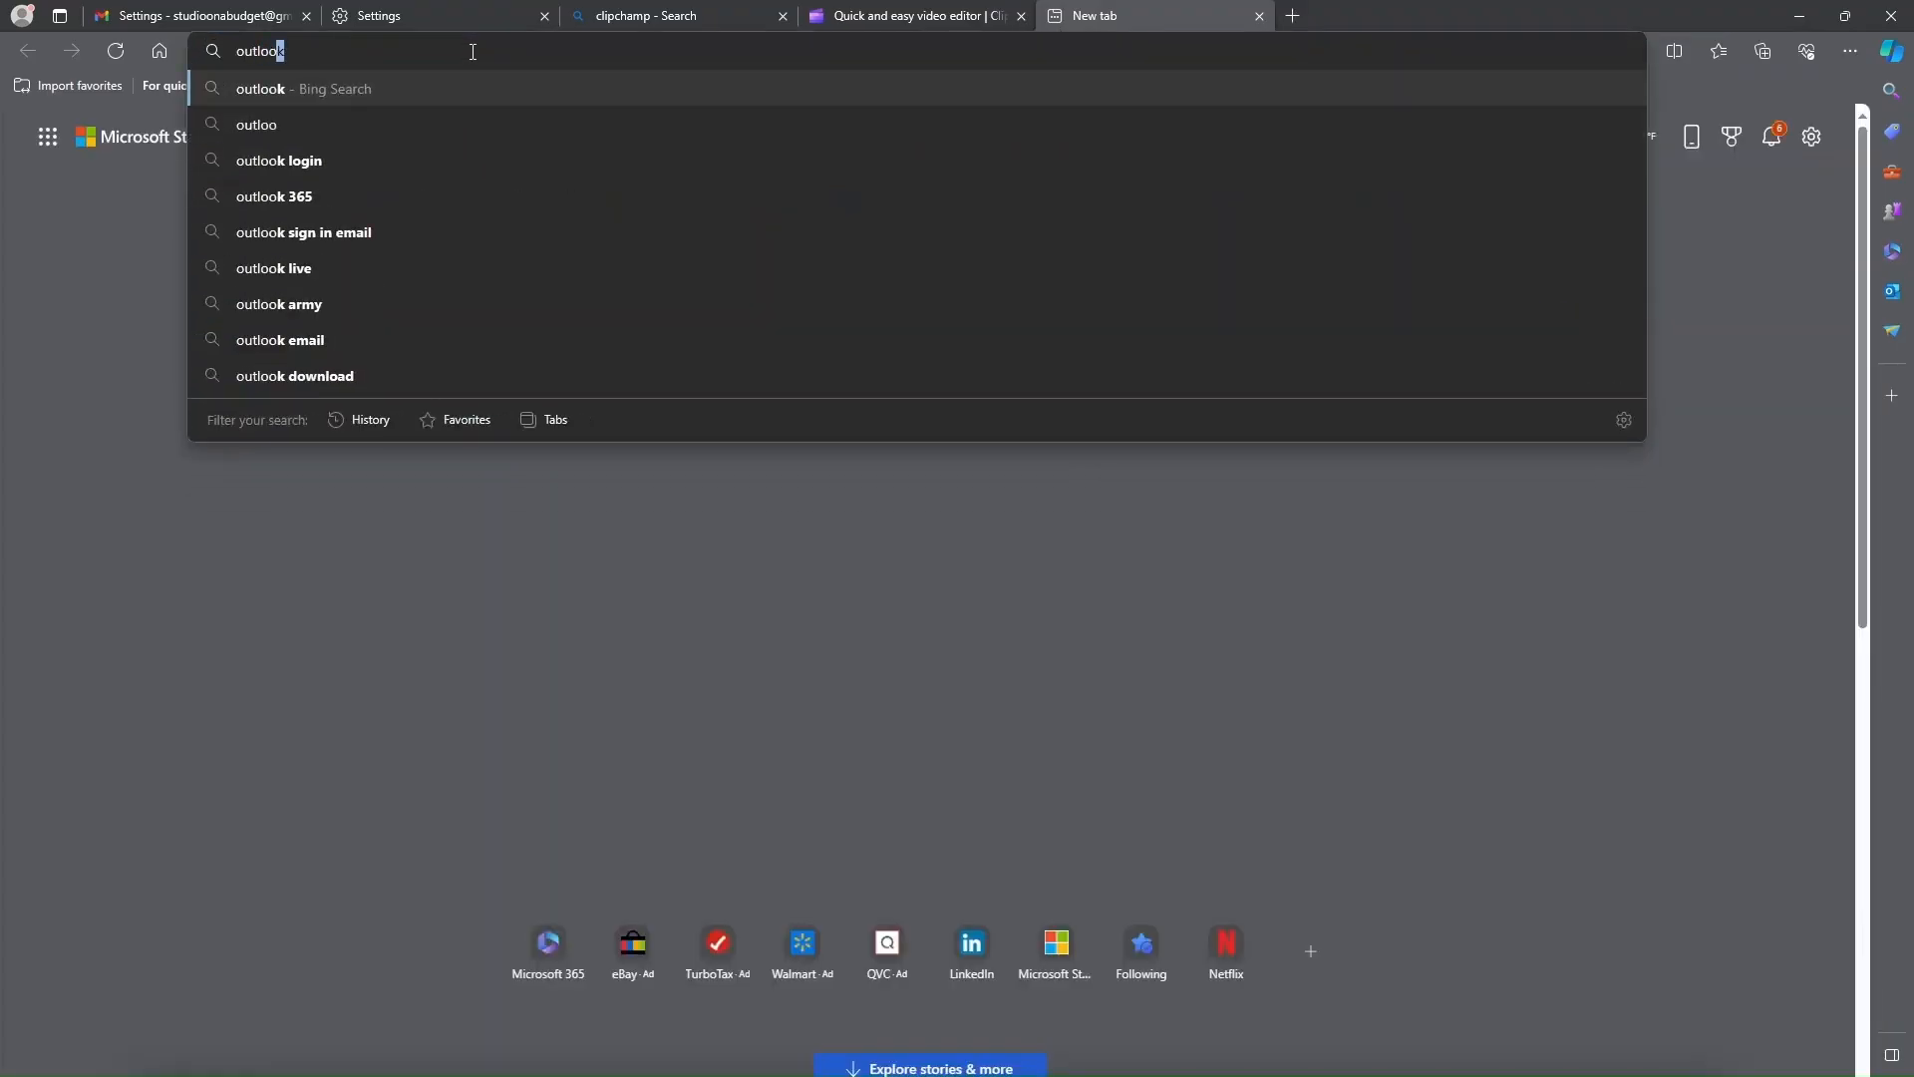
type(".co")
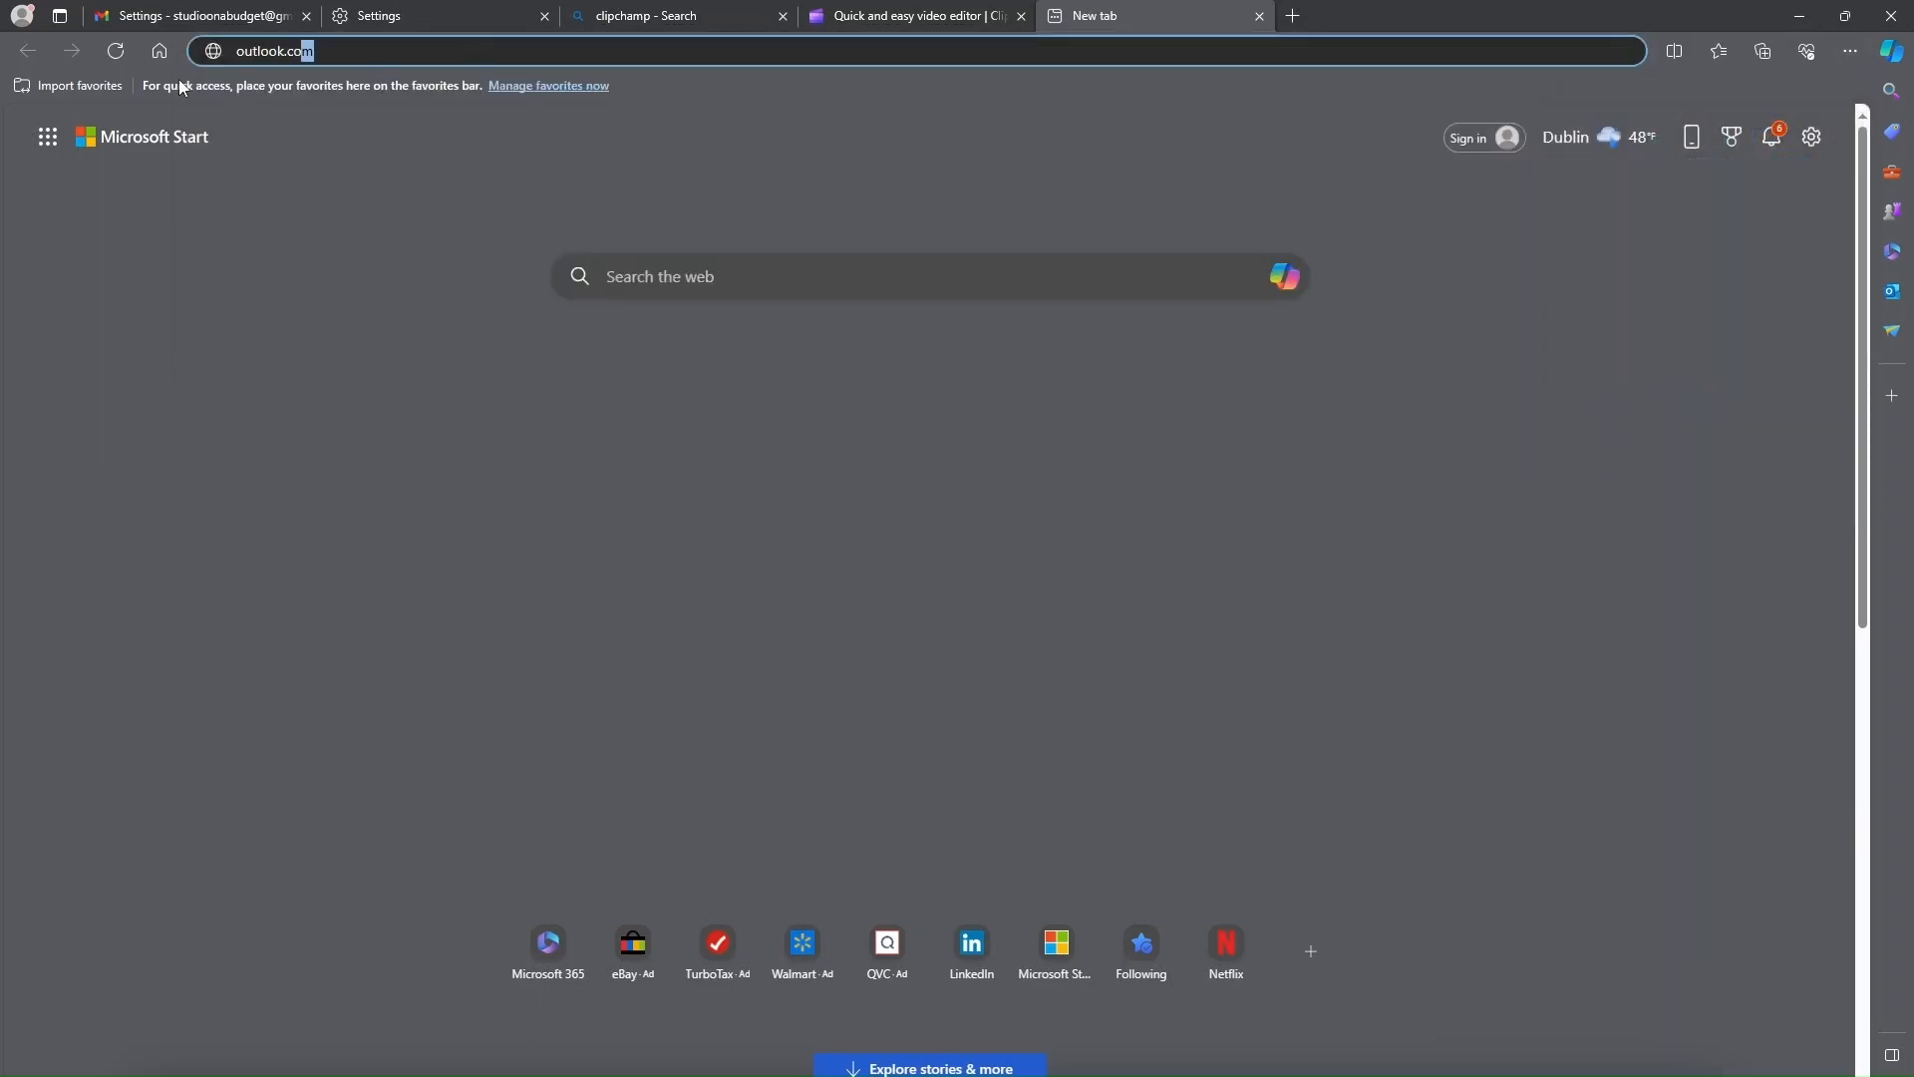
left_click(242, 50)
key("Return")
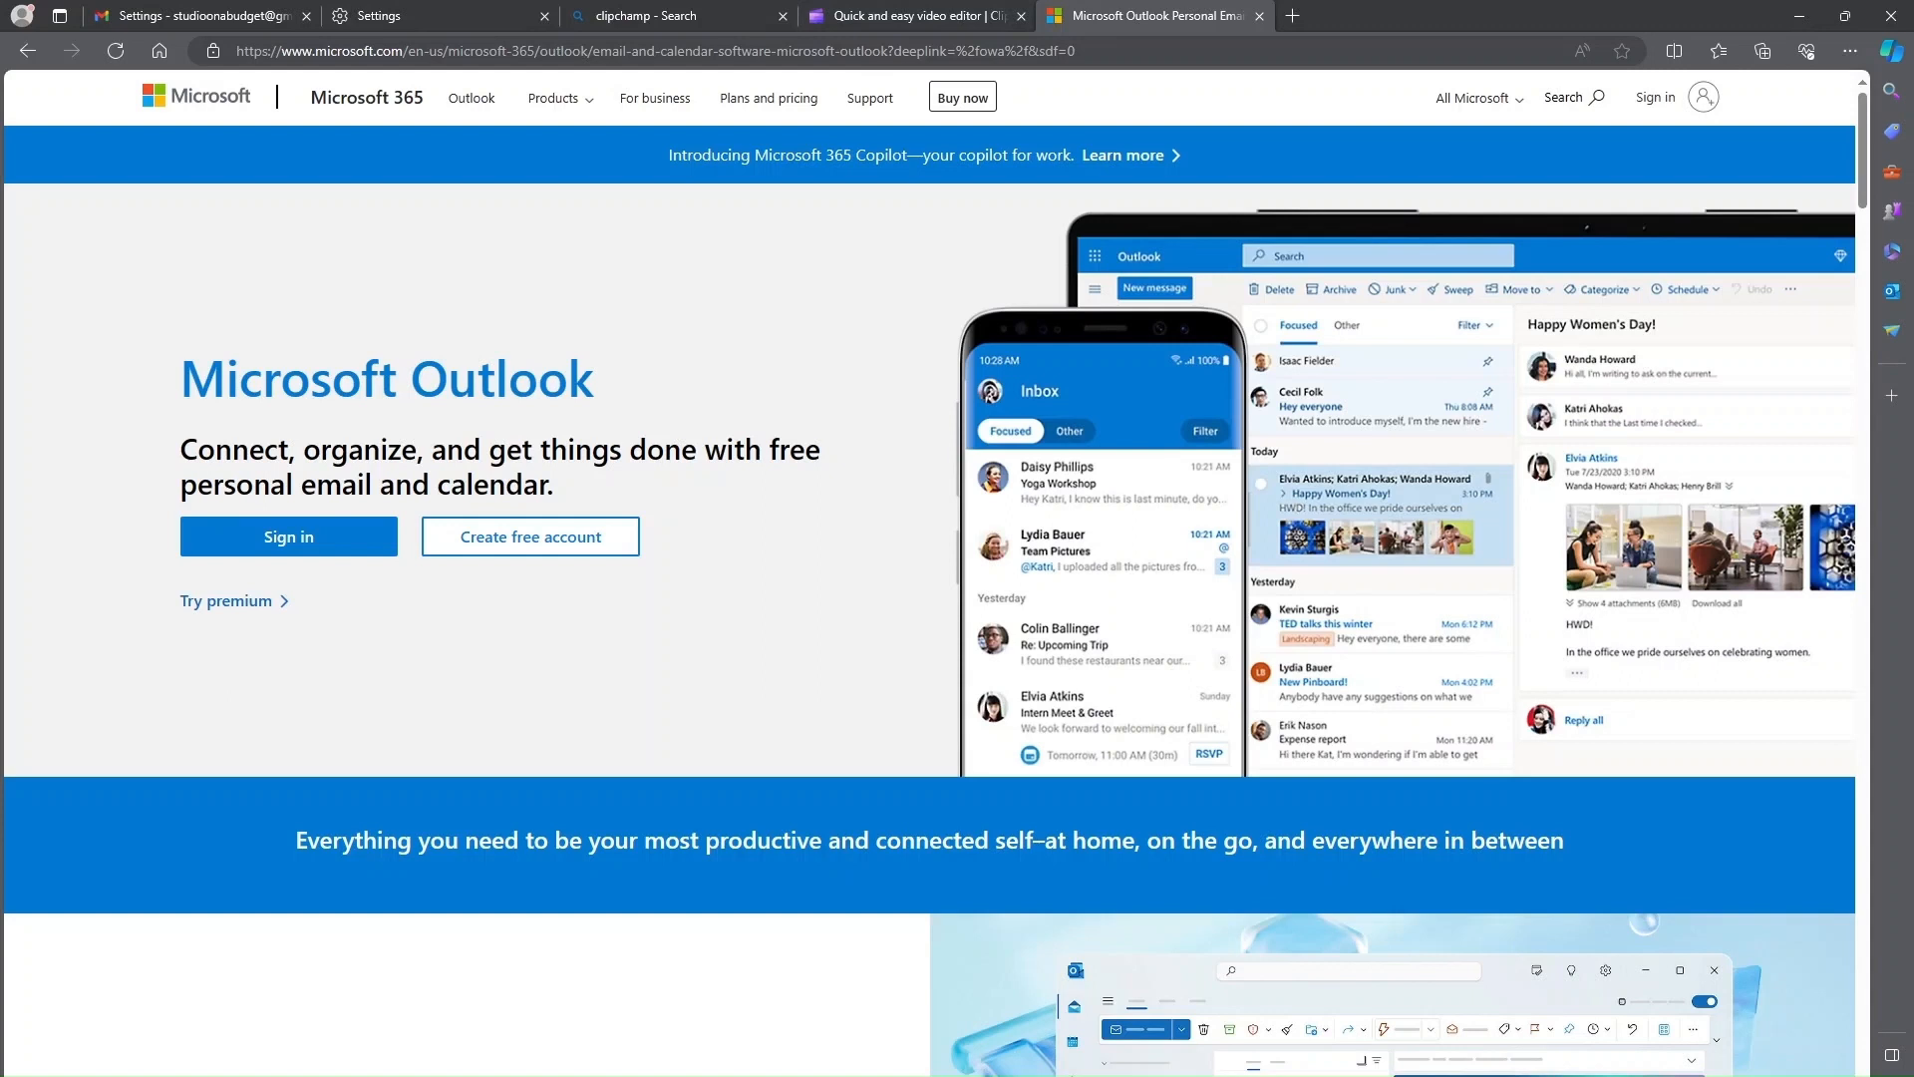
mouse_move(270, 1076)
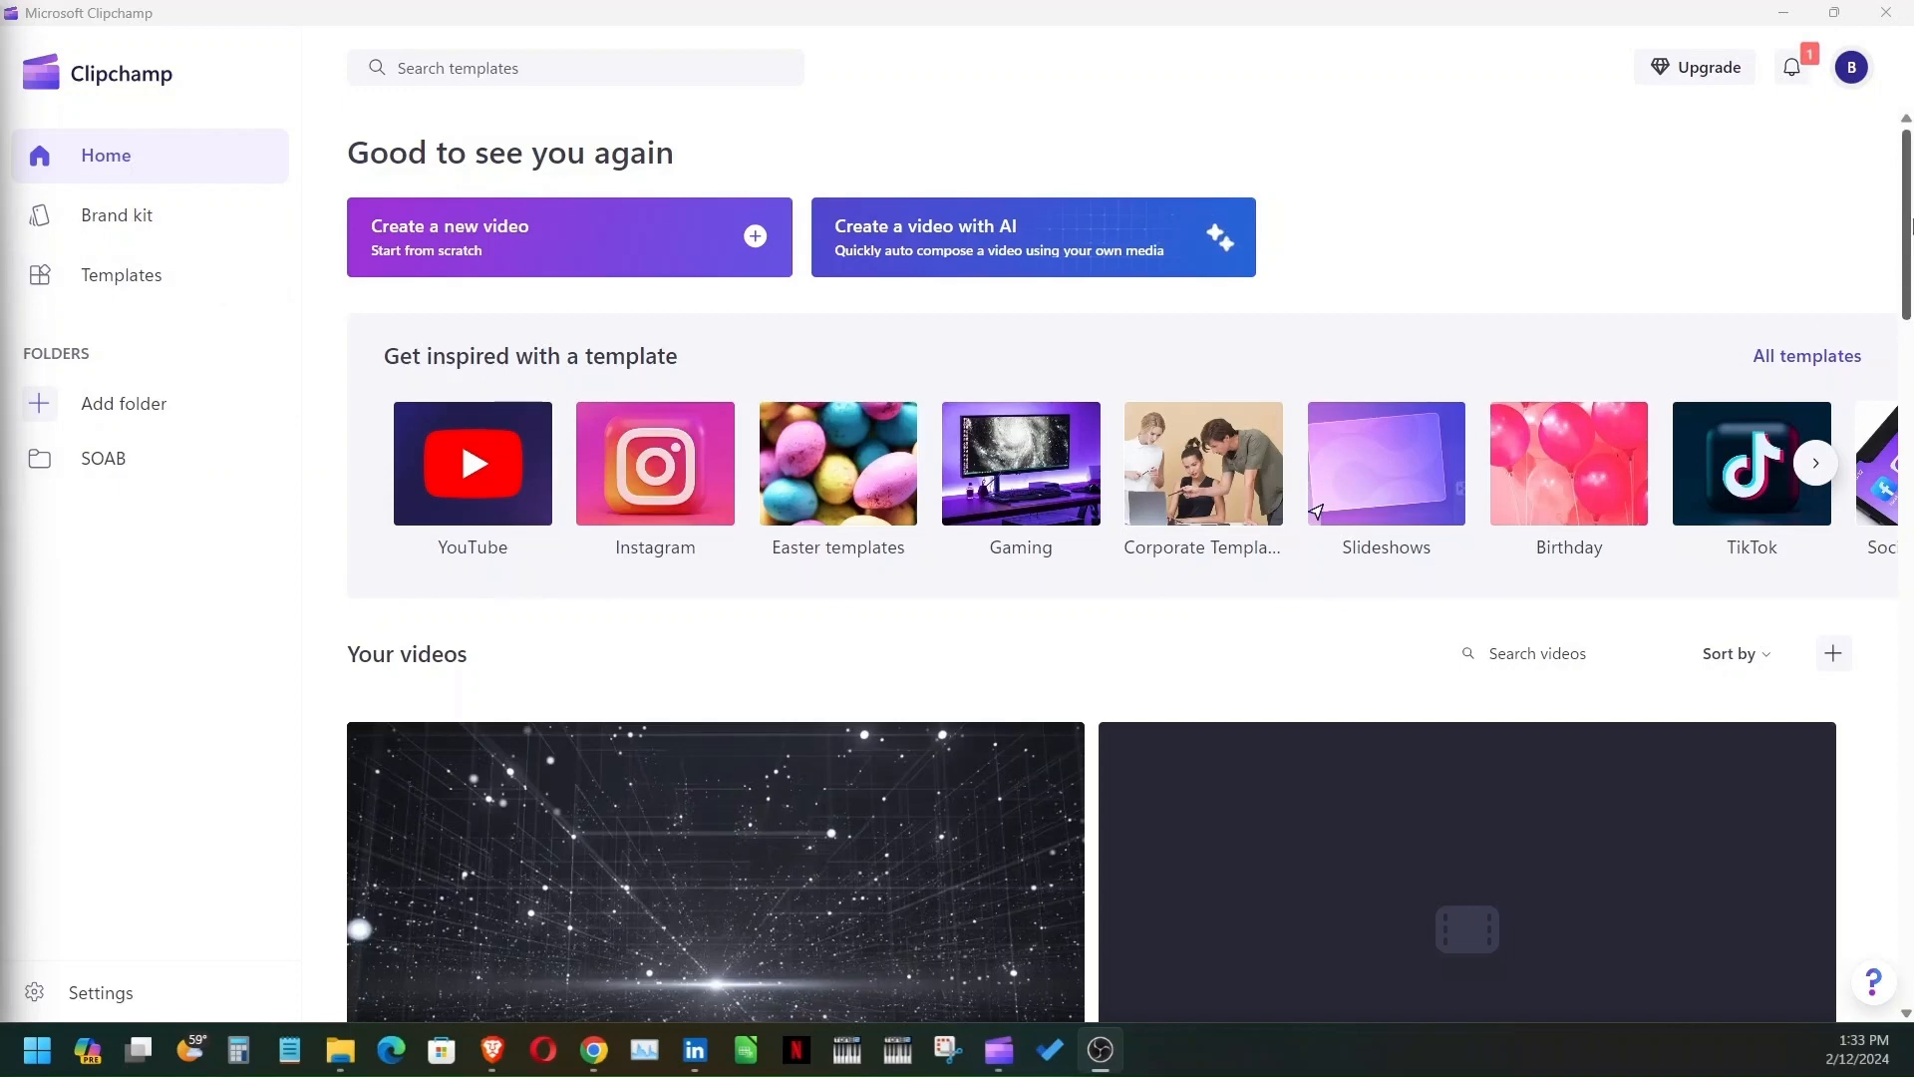
Step: Switch to the Clipchamp desktop app, look through the existing videos on its home page, and check the signed-in account details
scroll(1296, 449, "down", 2)
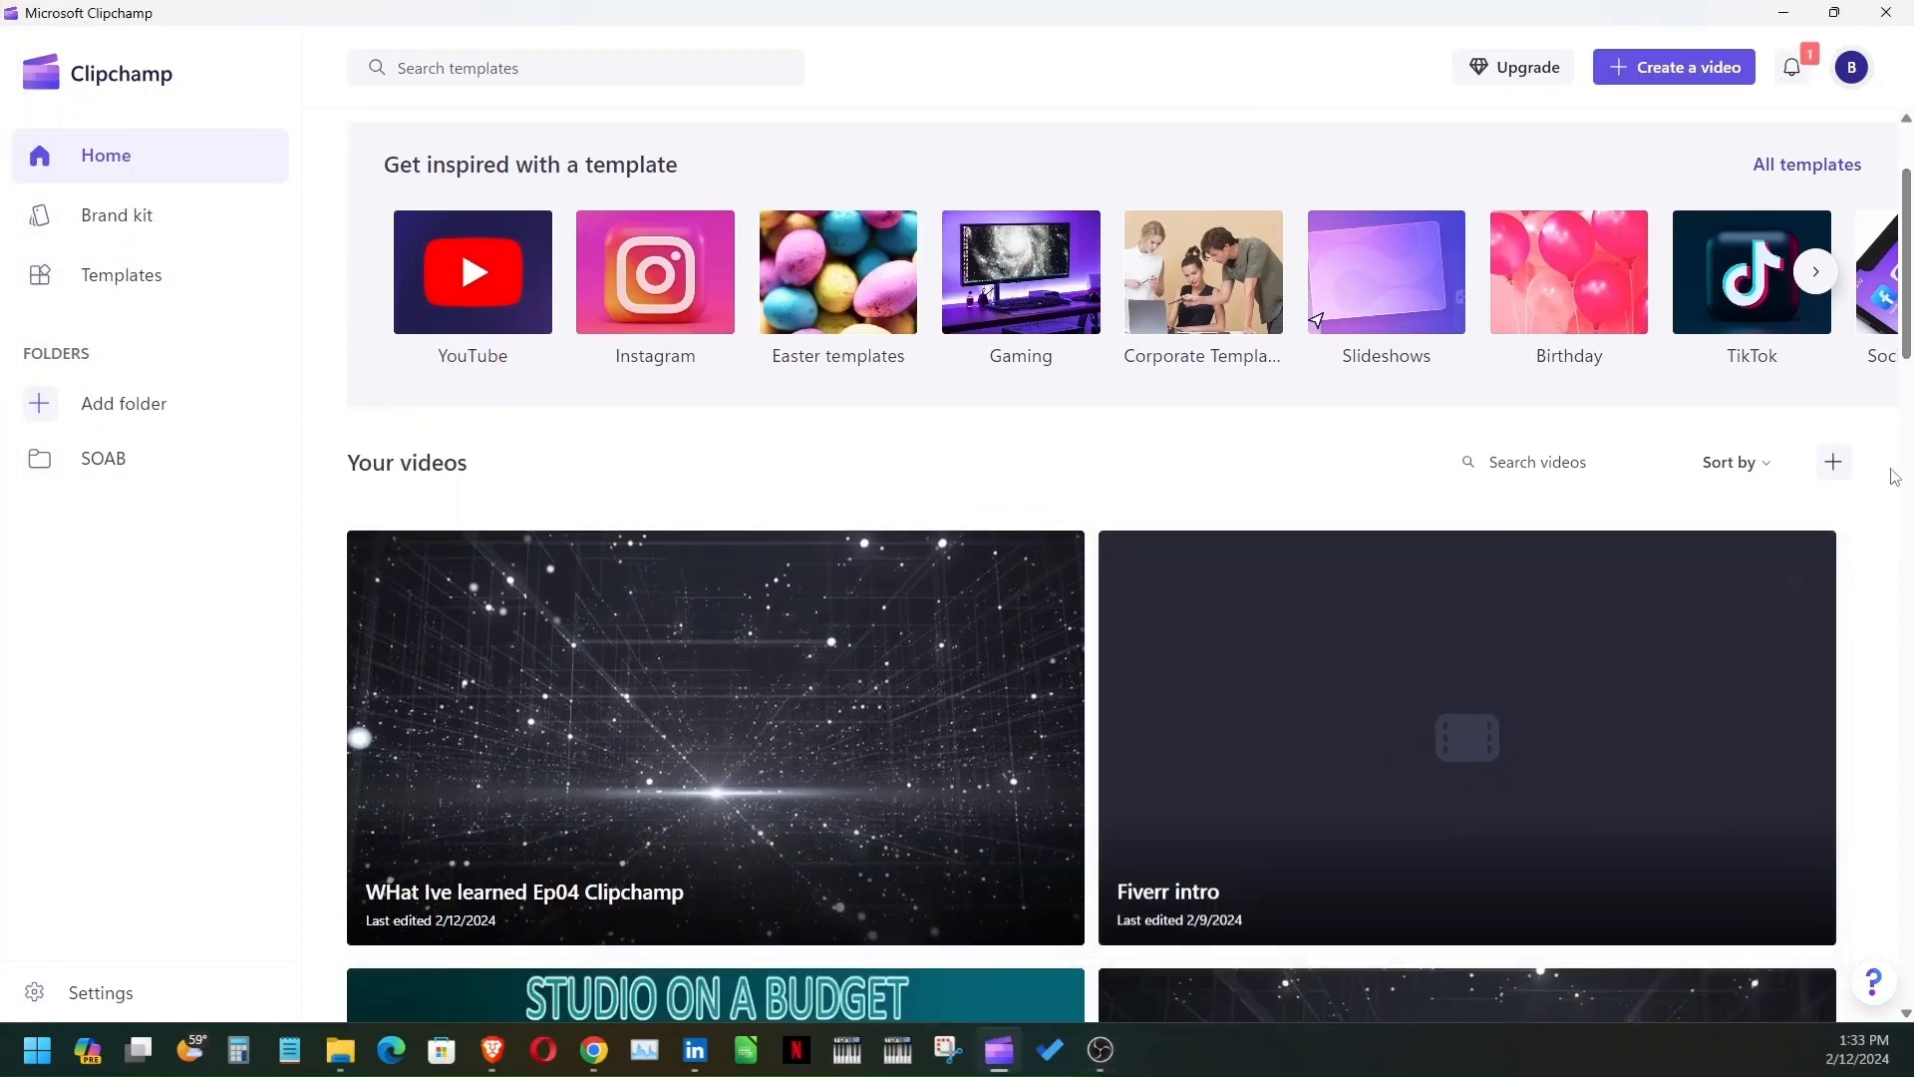
left_click_drag(1911, 287, 1911, 932)
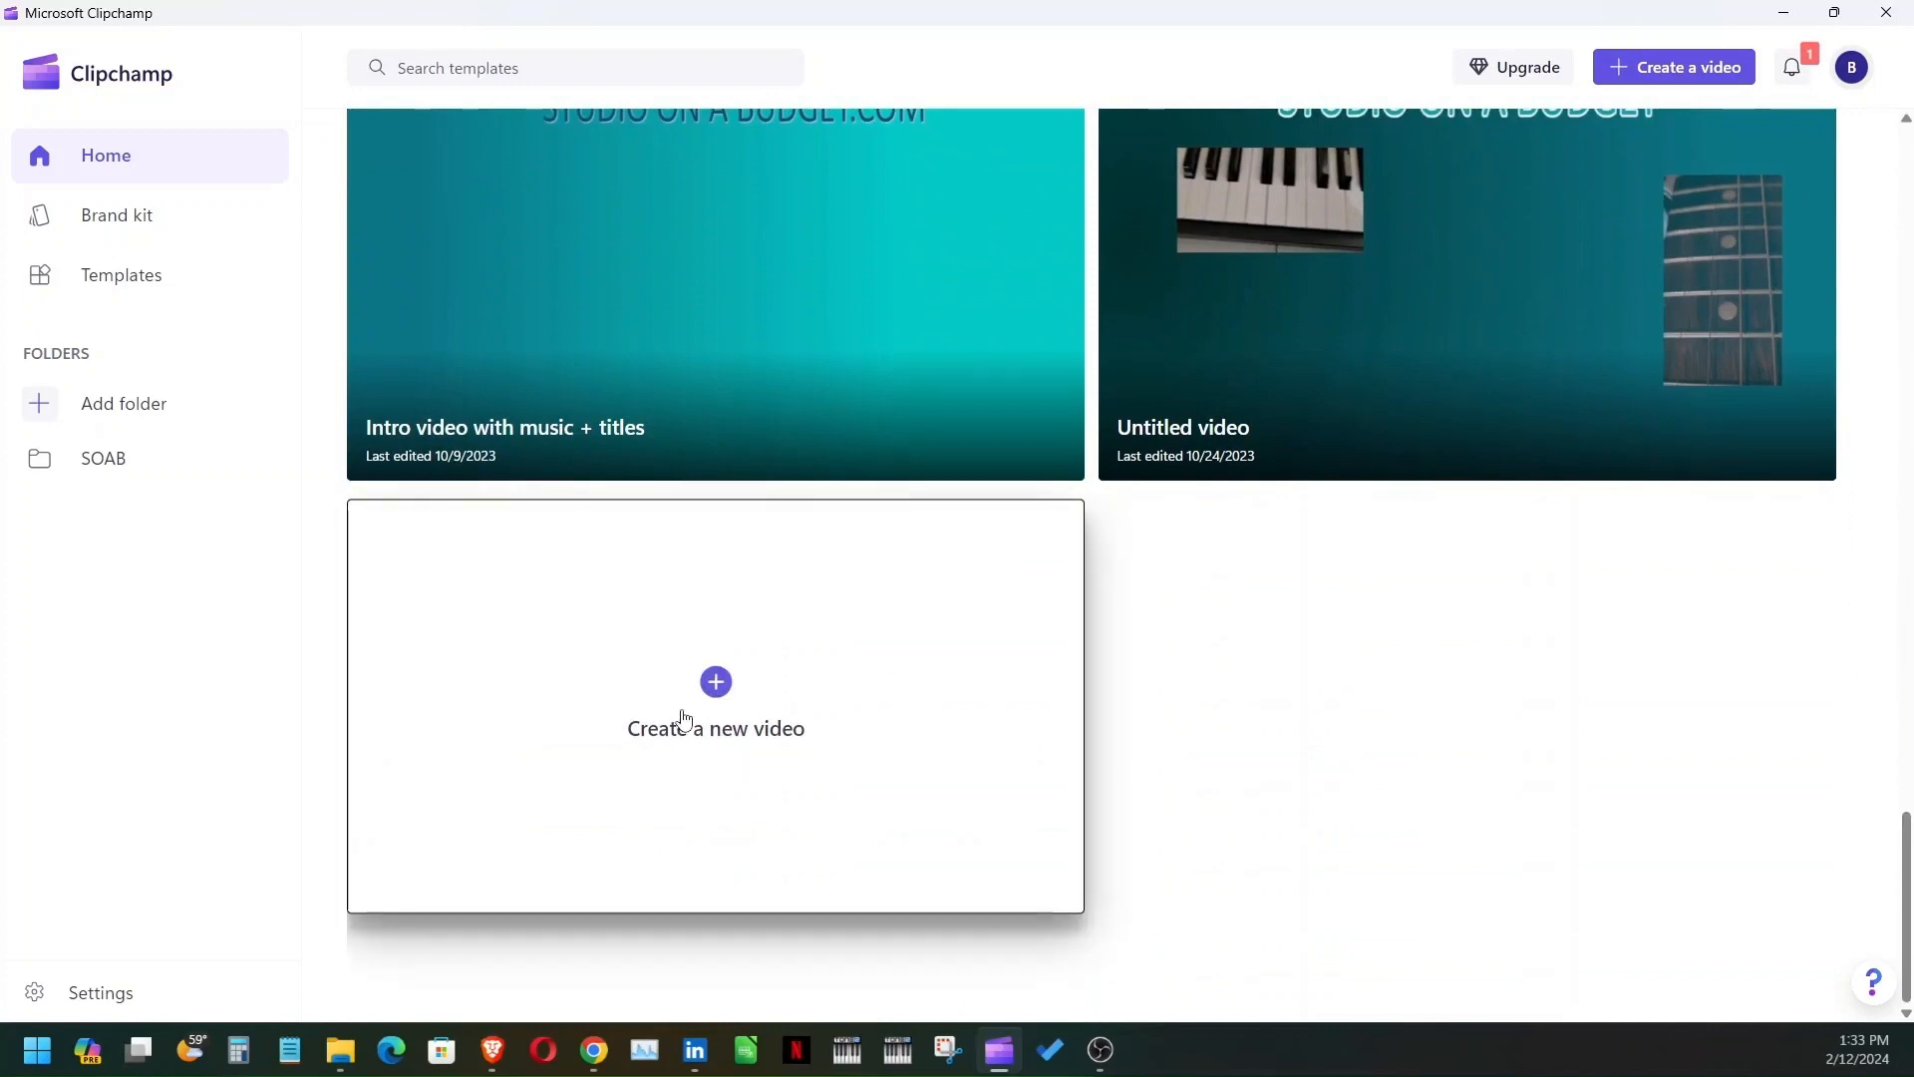
left_click(1851, 72)
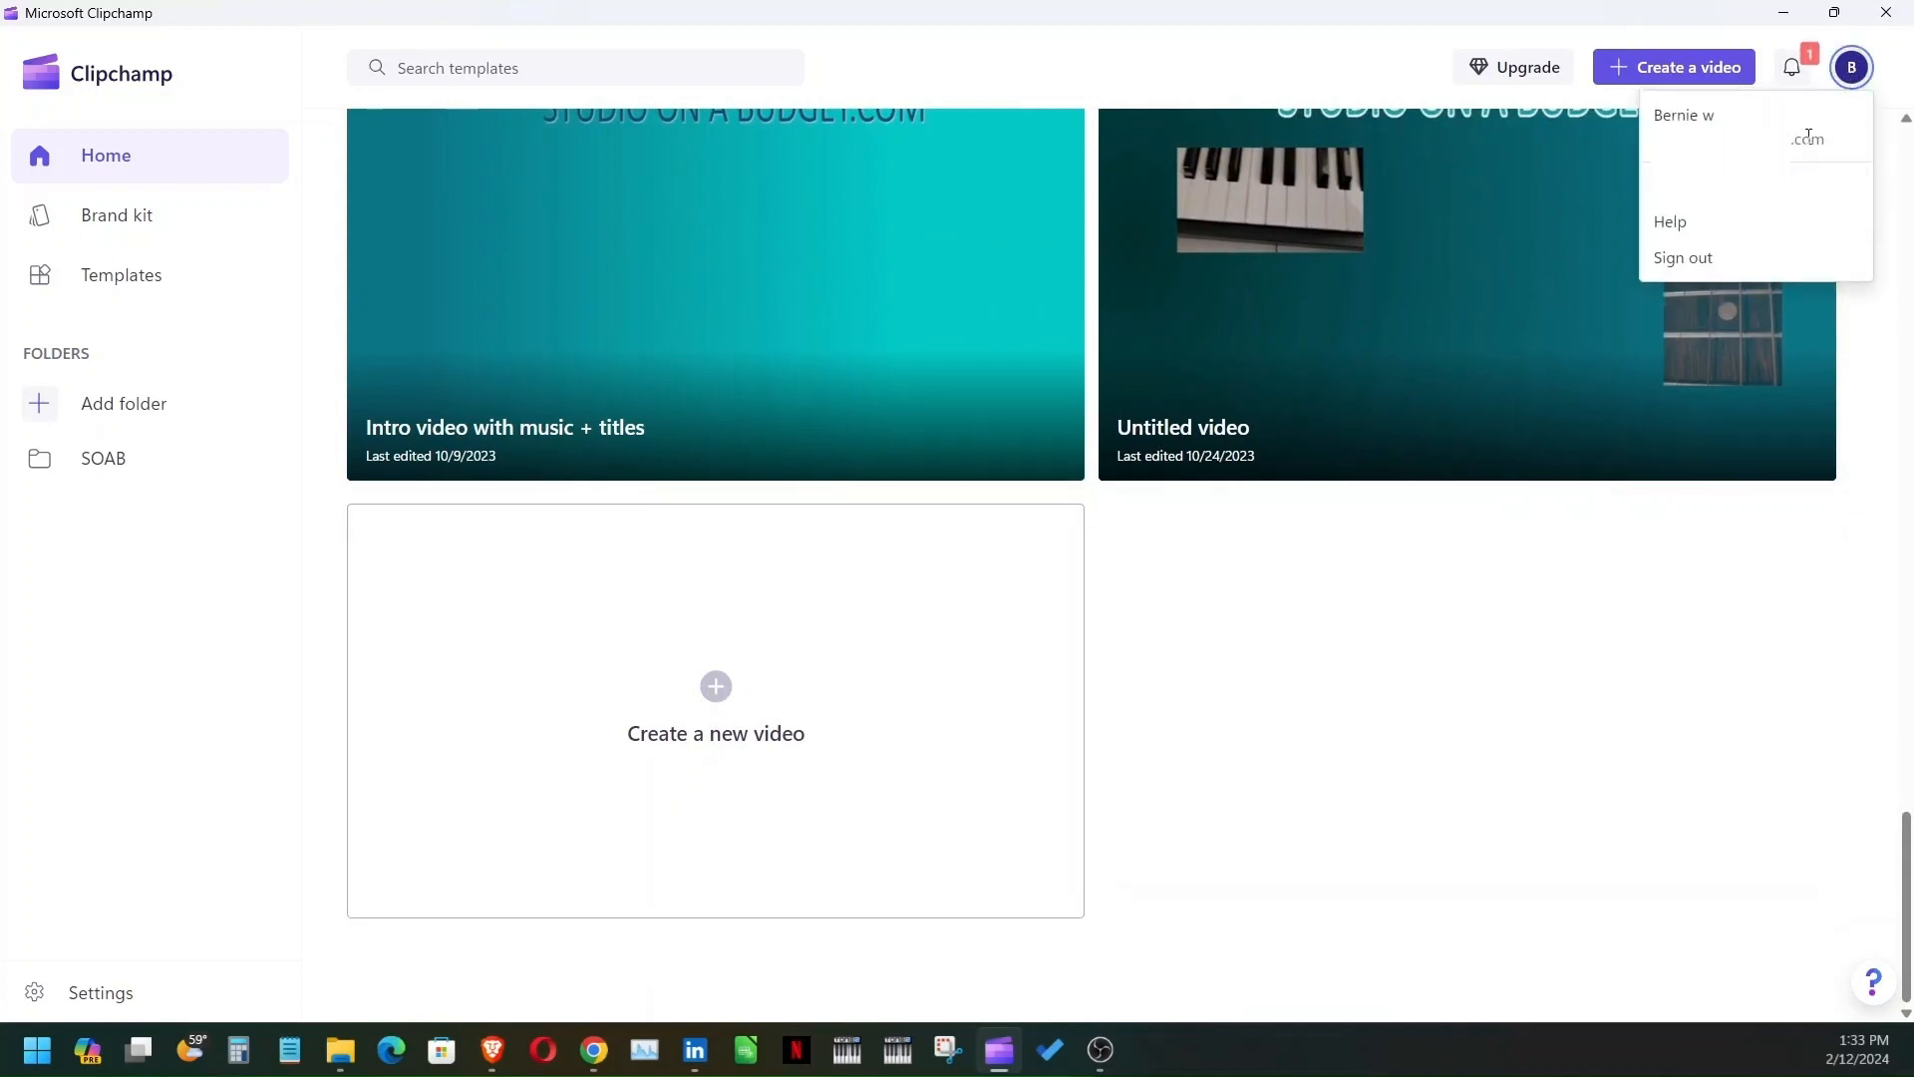
left_click(1865, 74)
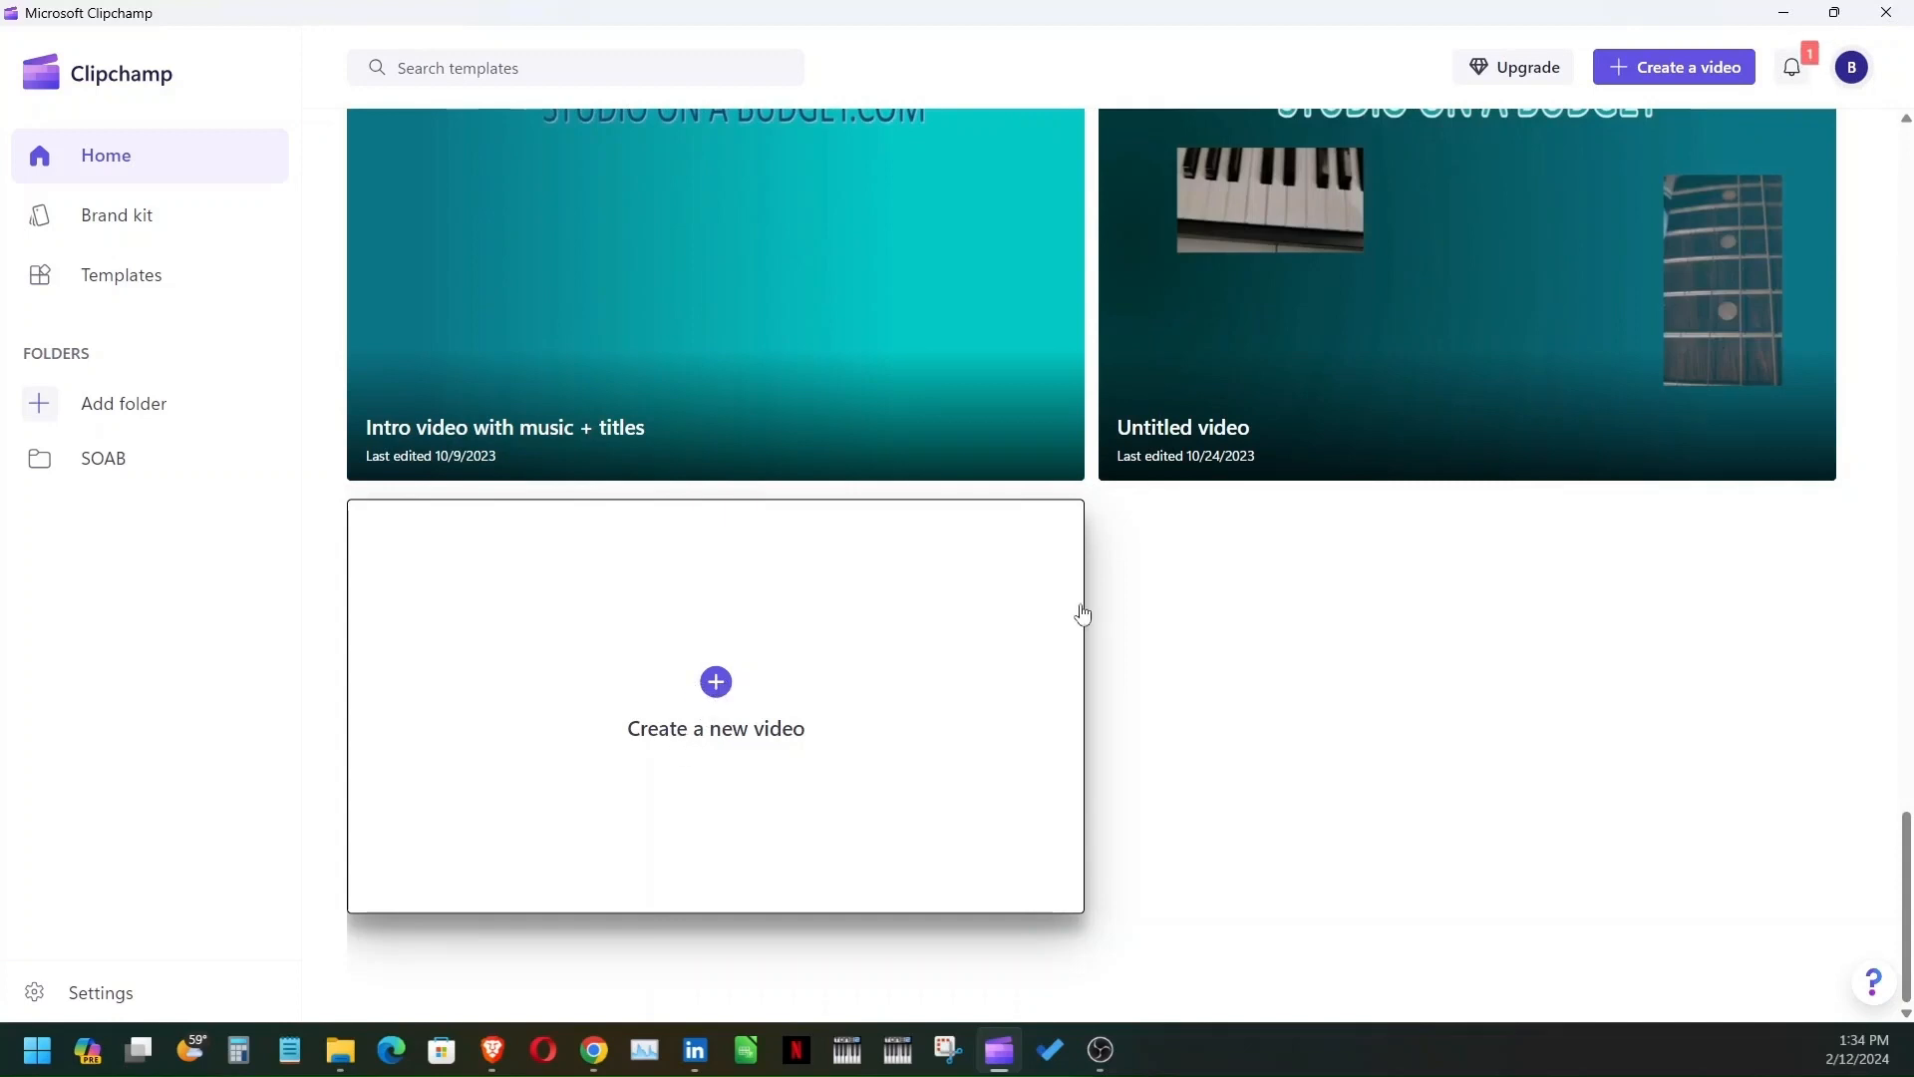
Step: Create a new video project and name it "Test video"
left_click(932, 656)
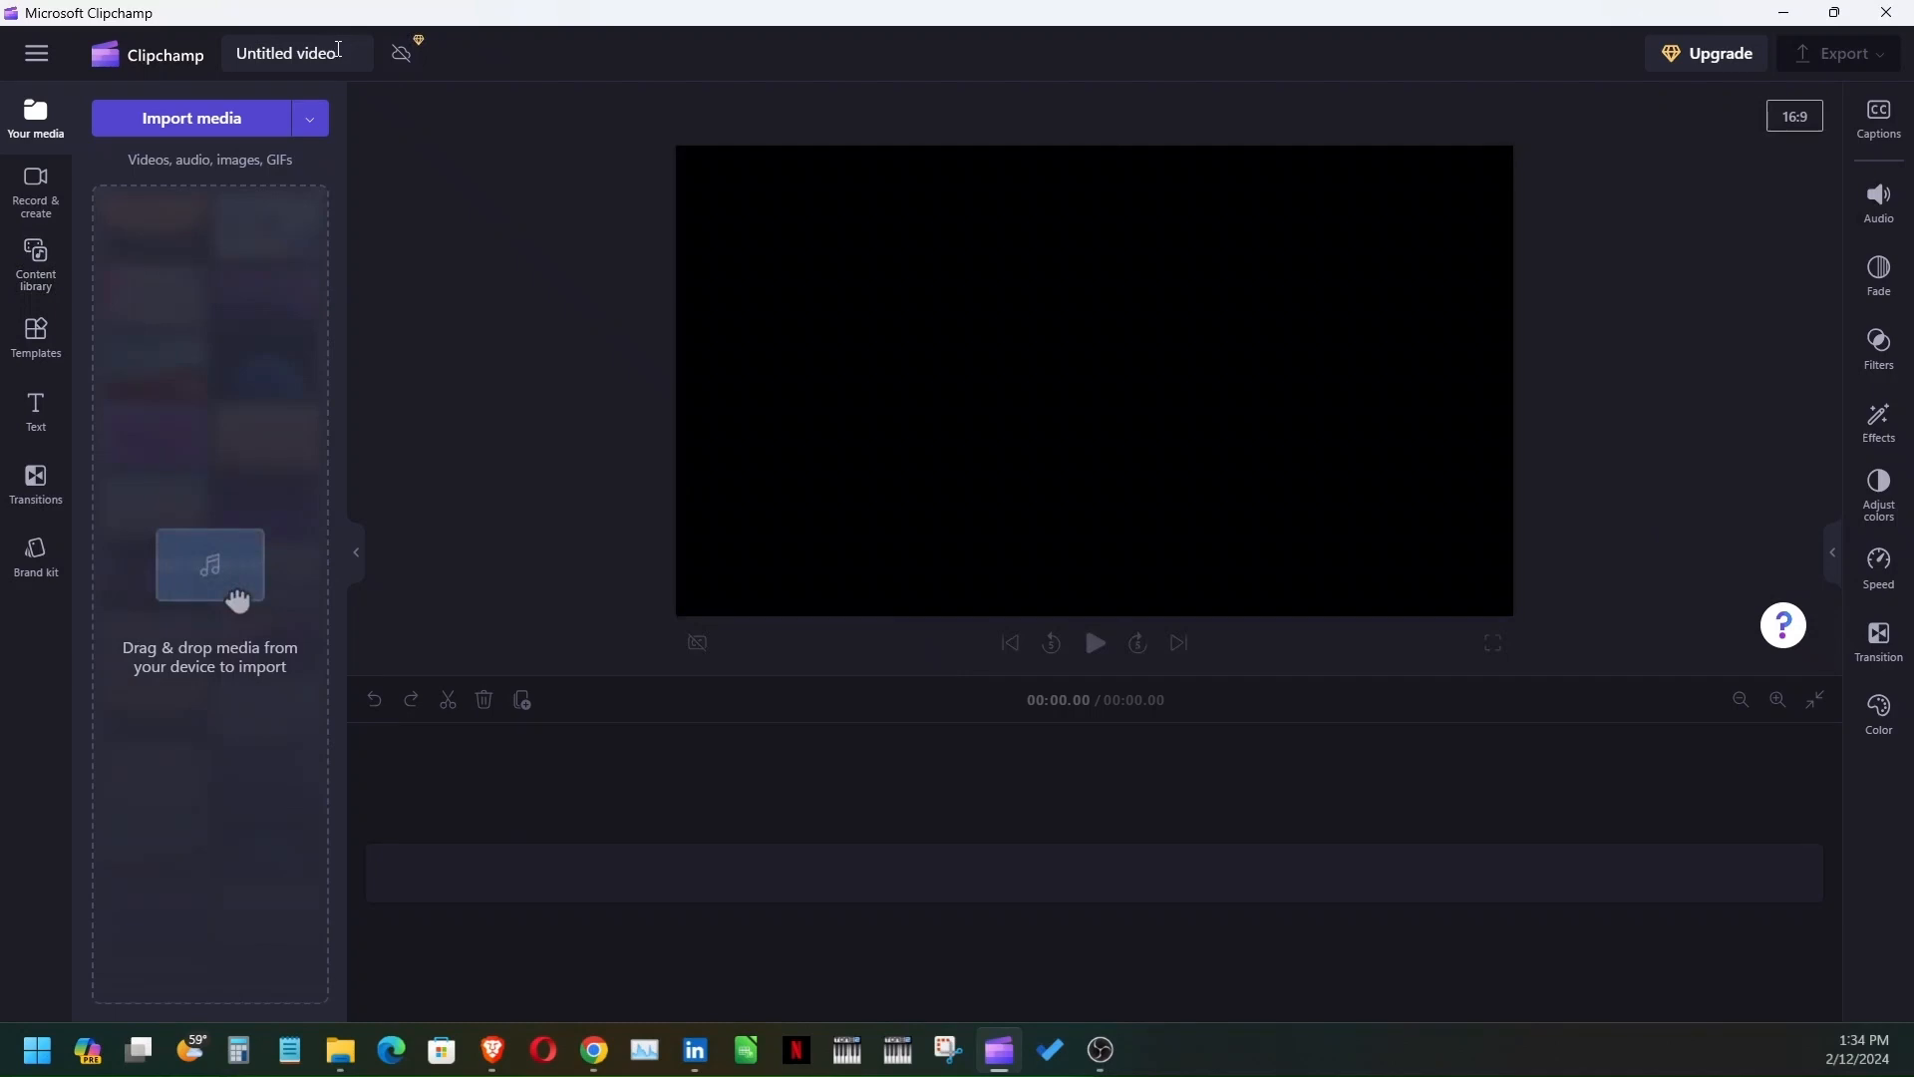
left_click(339, 49)
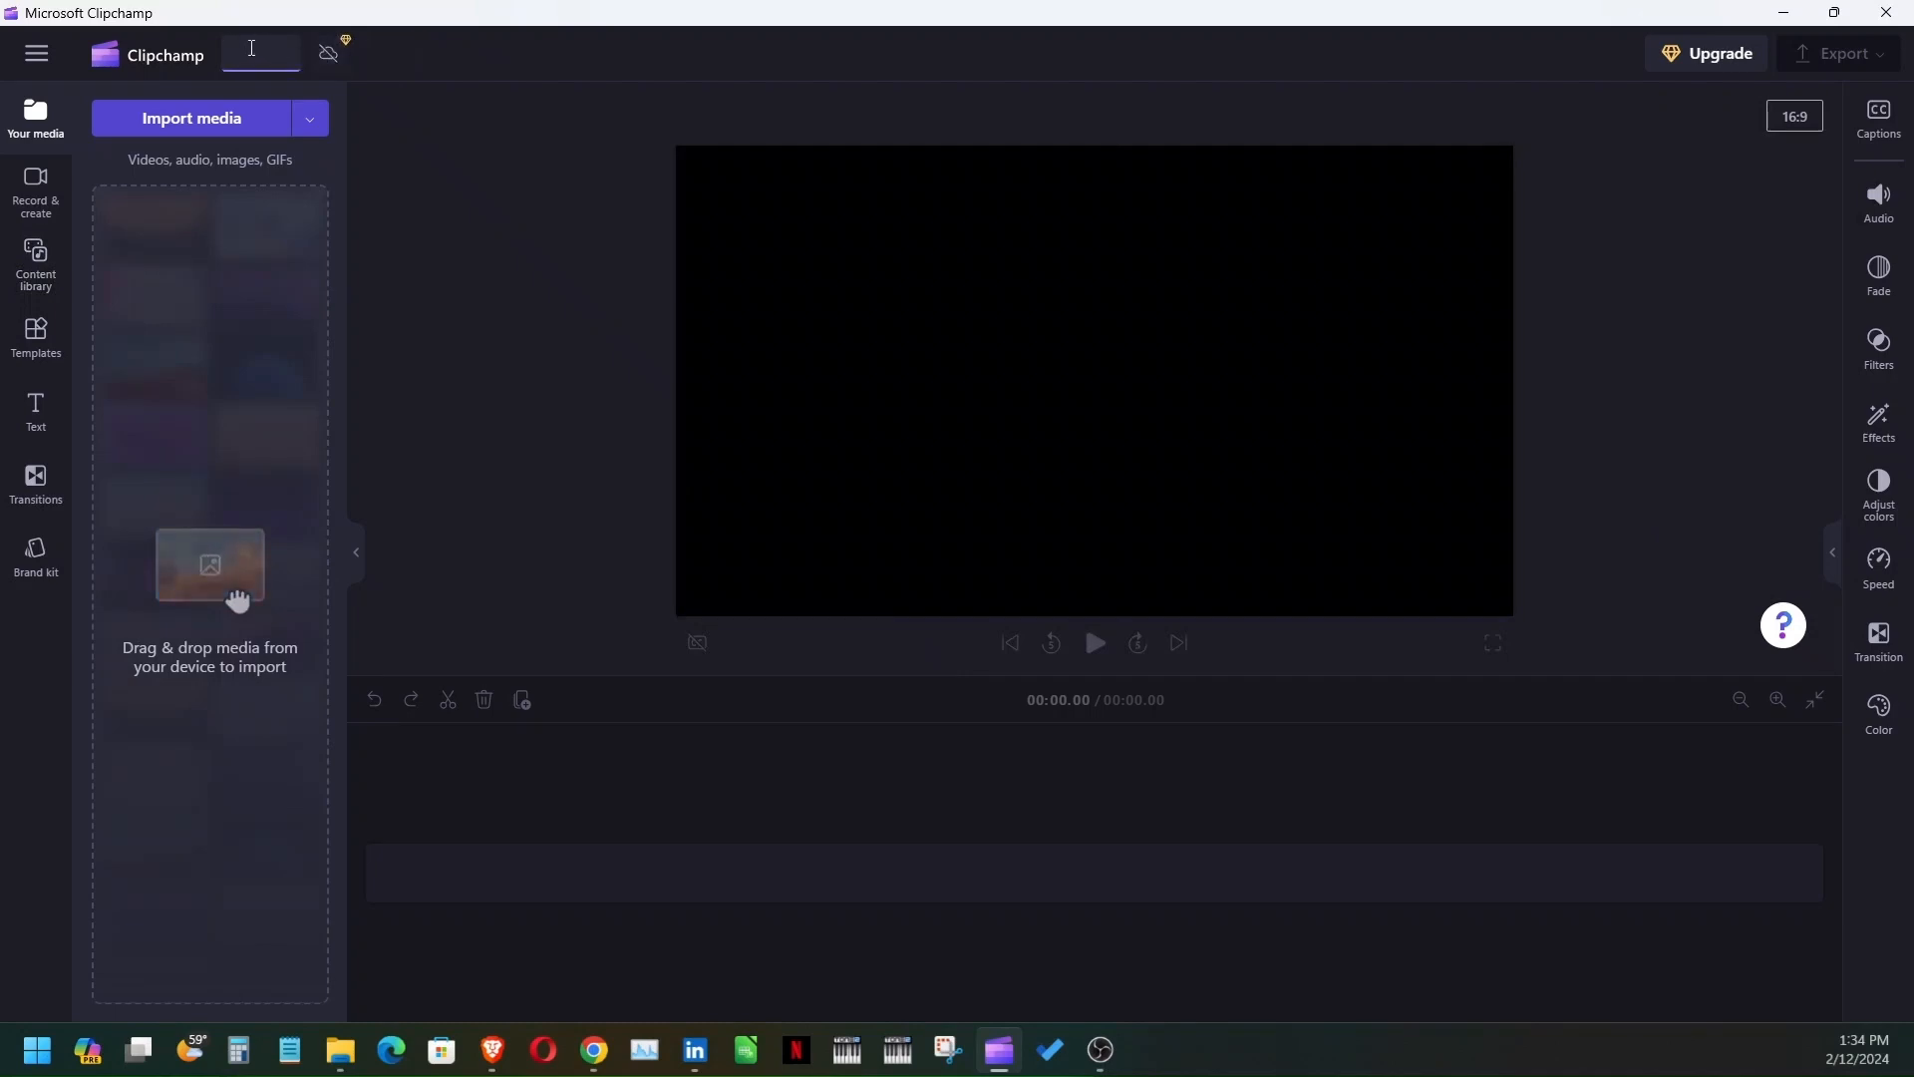
type("Test video")
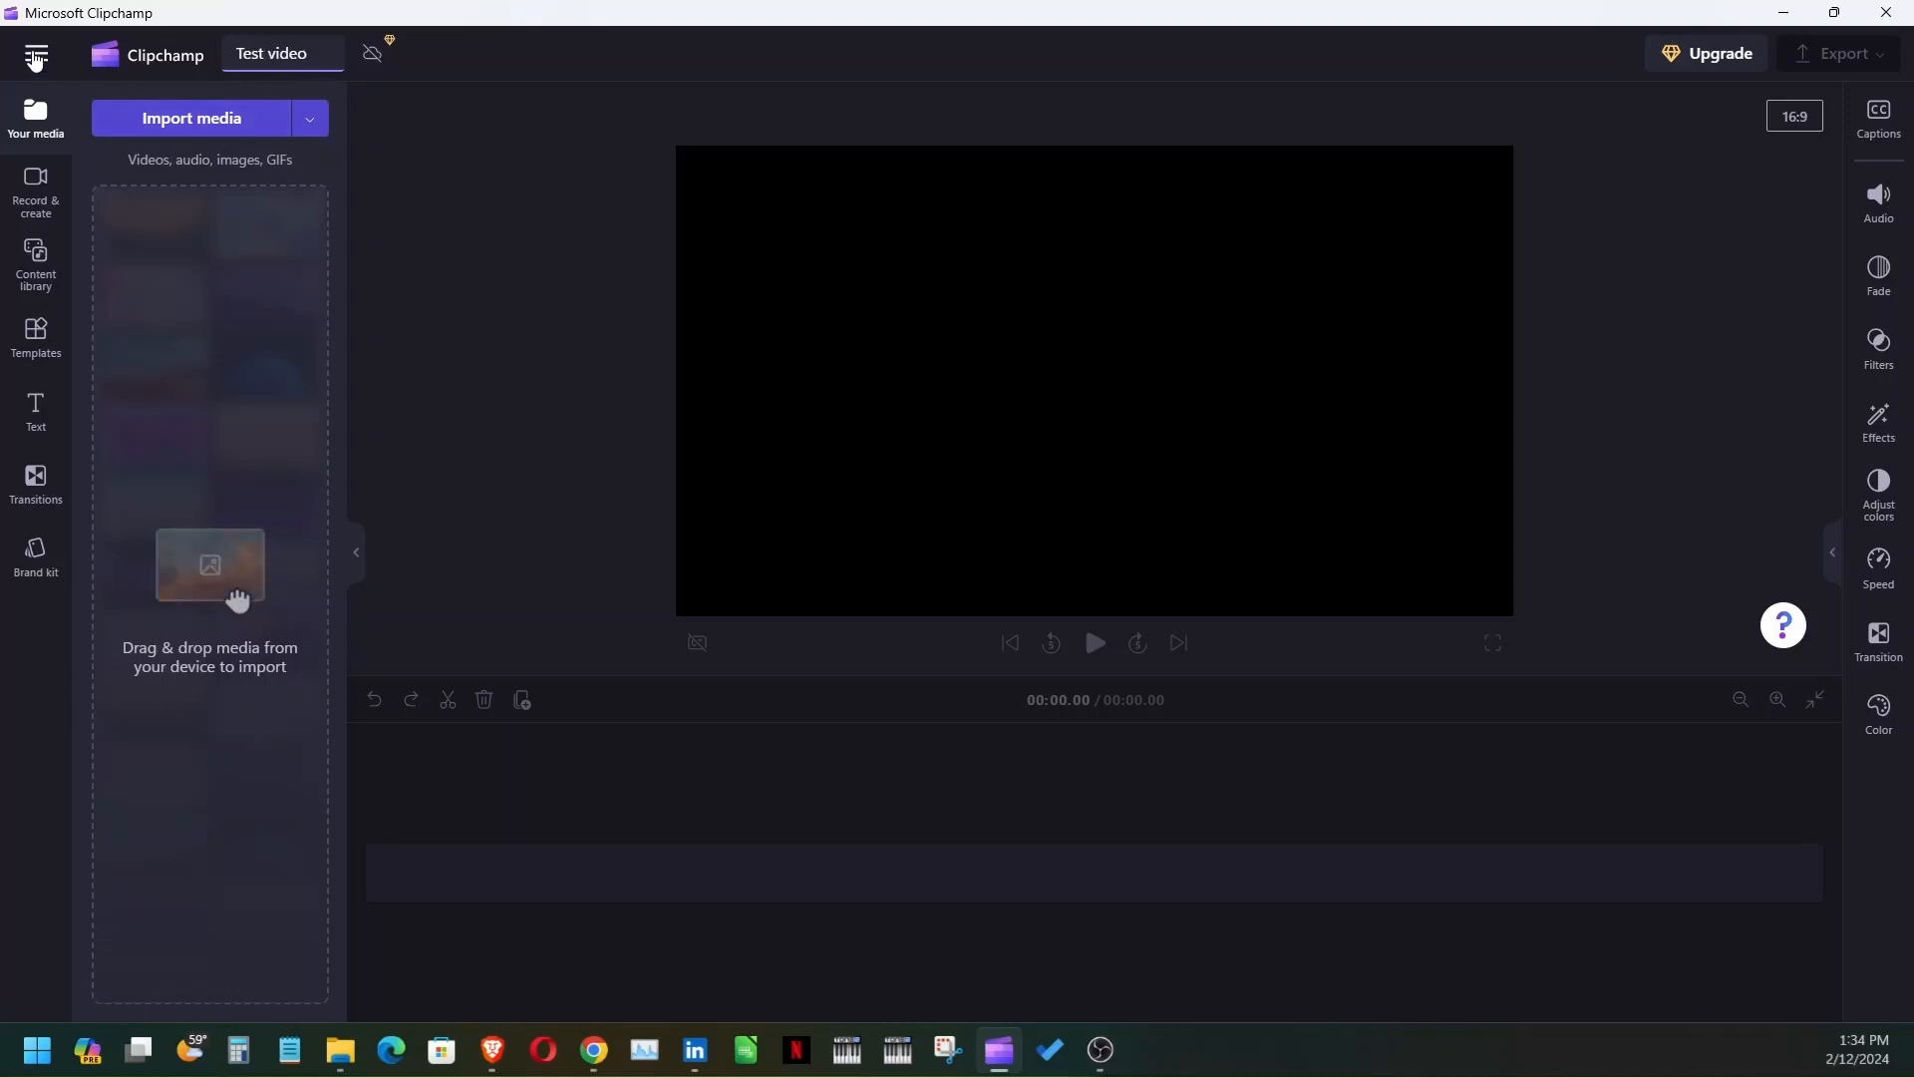
Step: Return to the home page, look for the Test video project among the saved videos, and reopen it
left_click(36, 57)
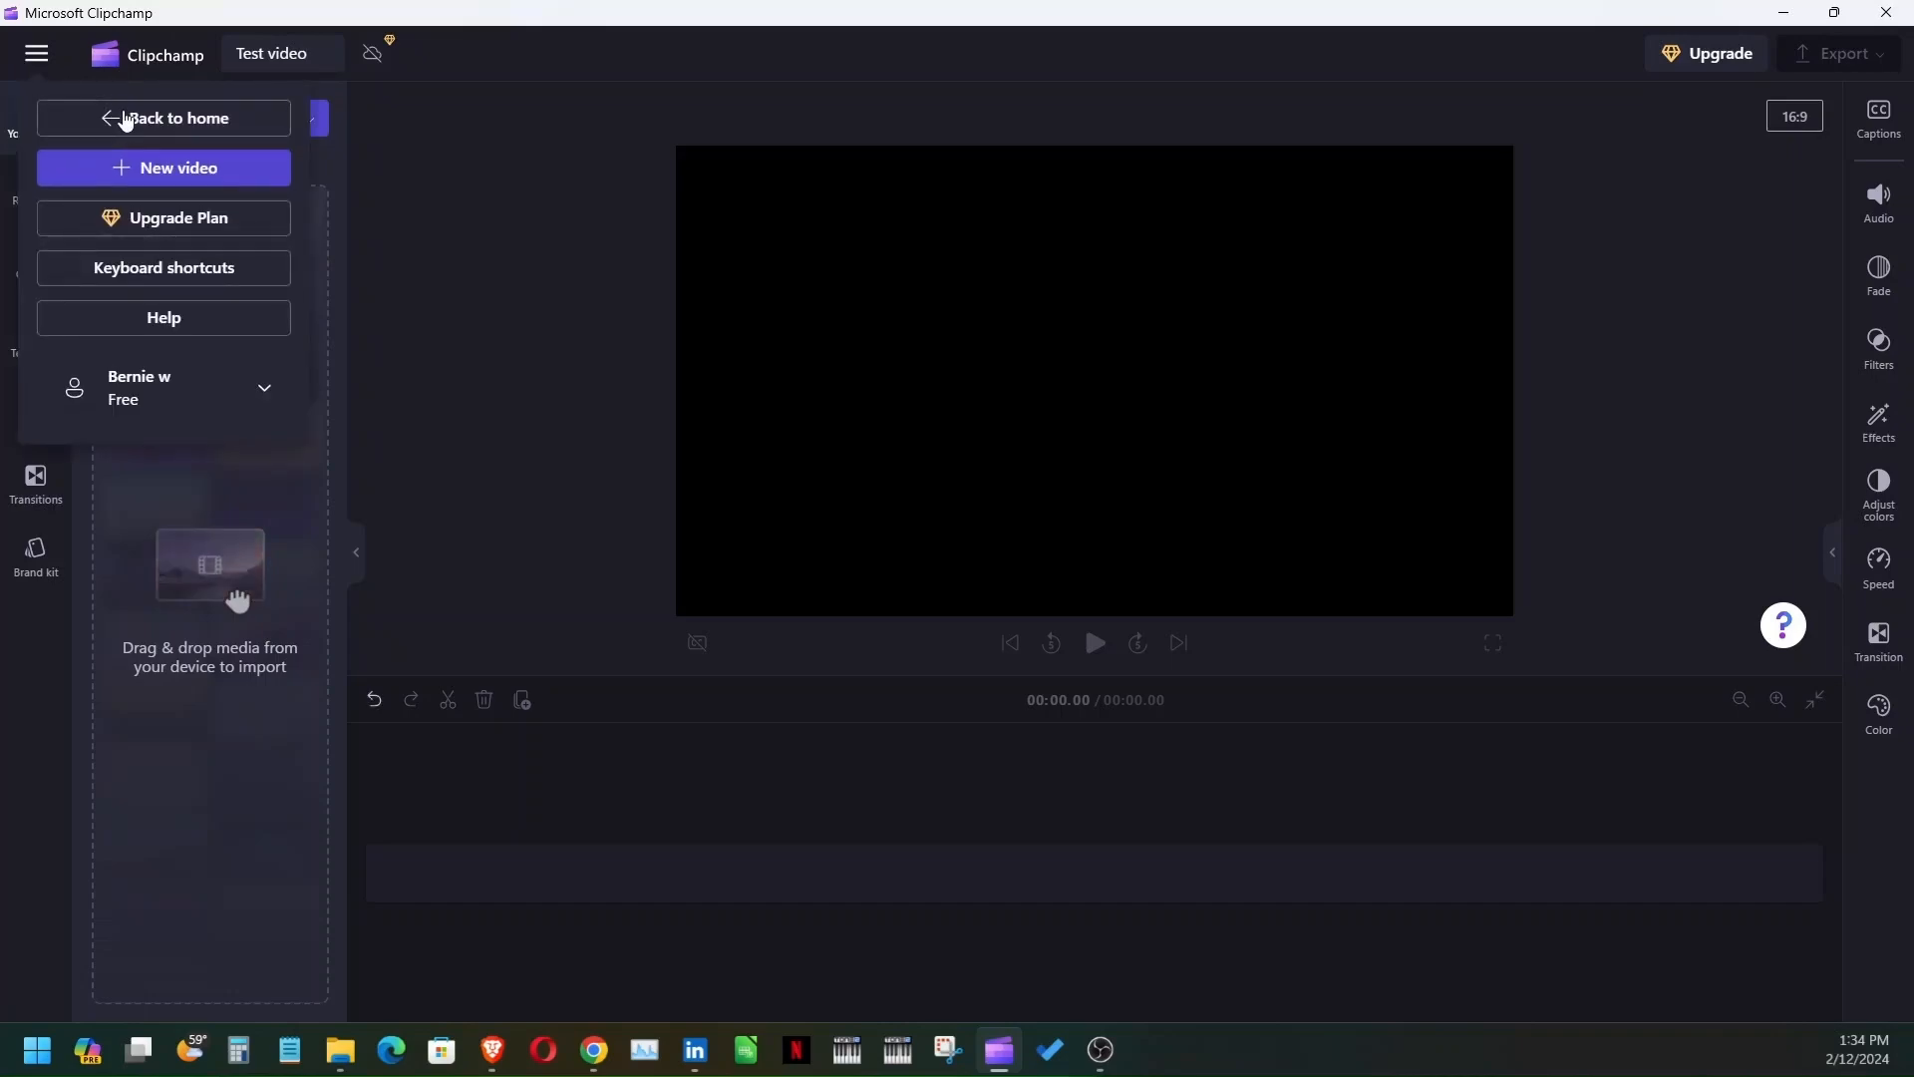
left_click(125, 120)
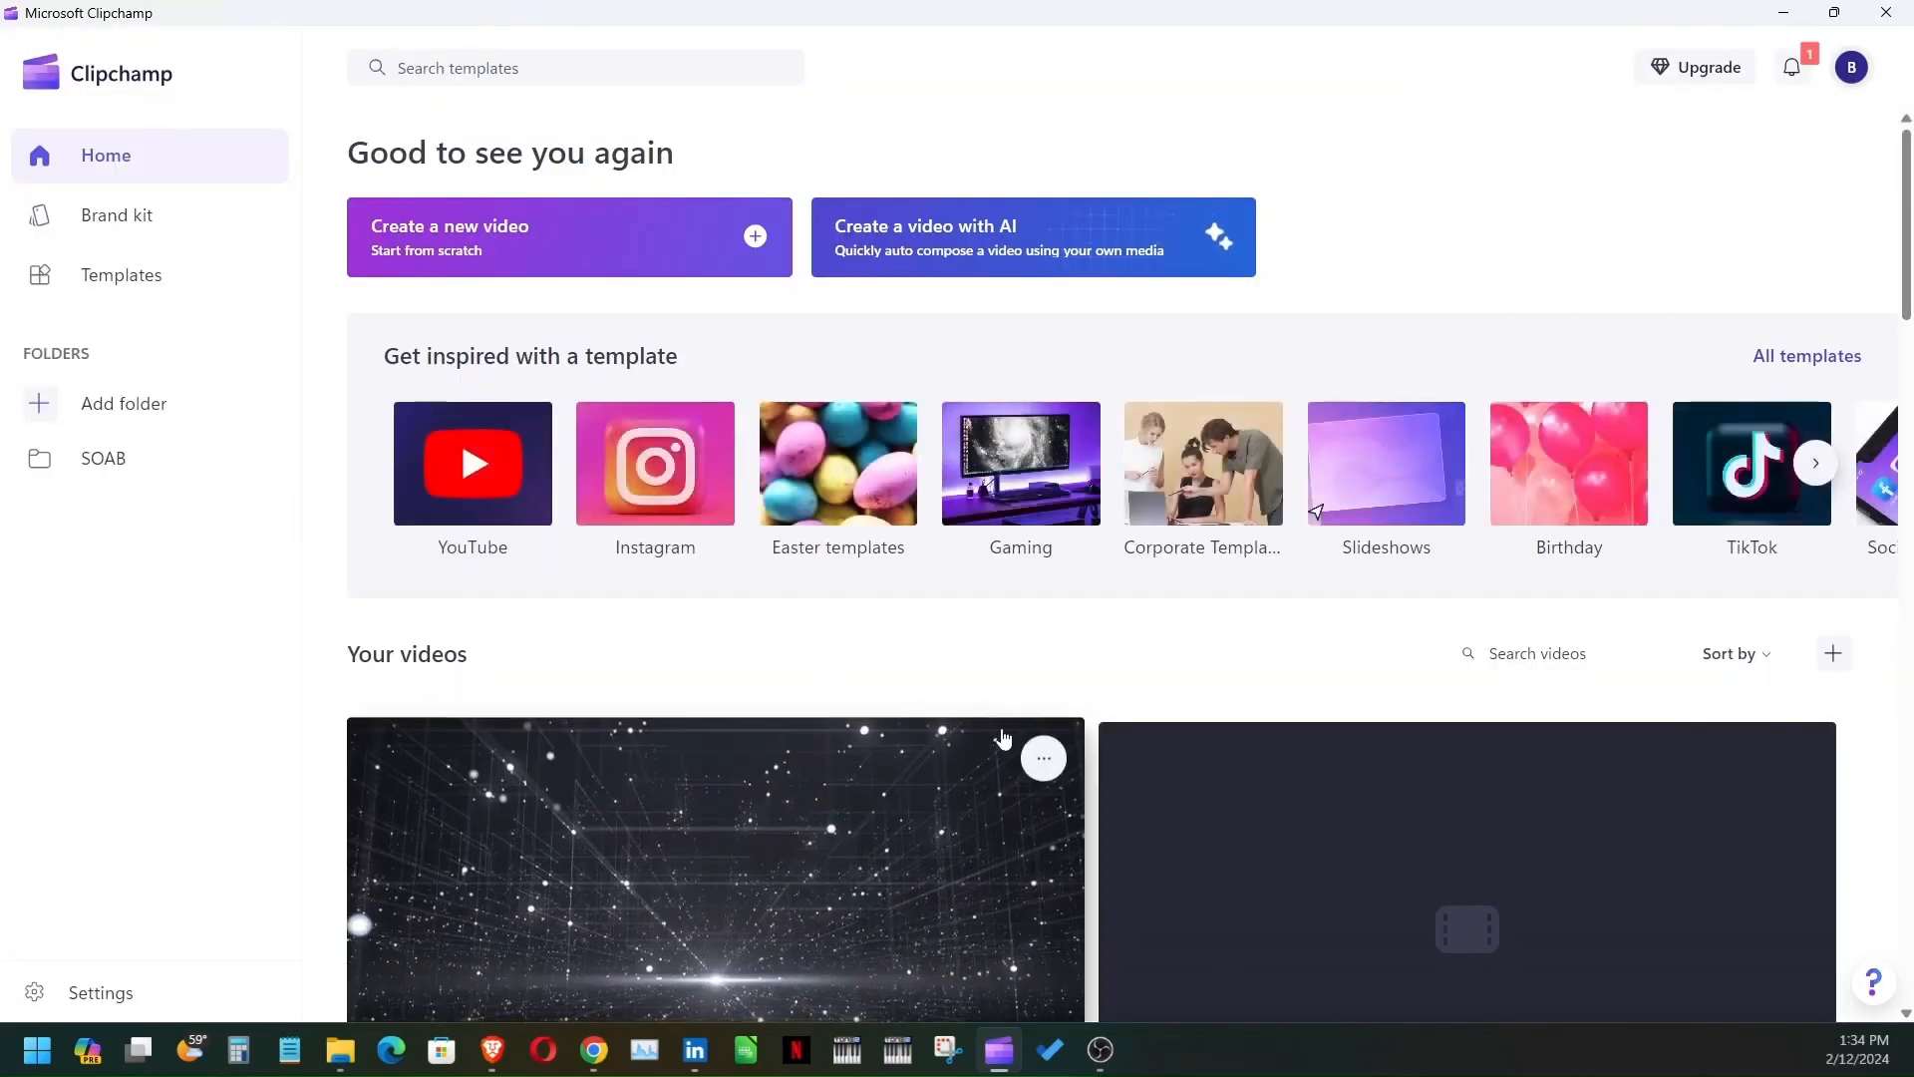
scroll(1097, 748, "down", 10)
scroll(1183, 734, "down", 15)
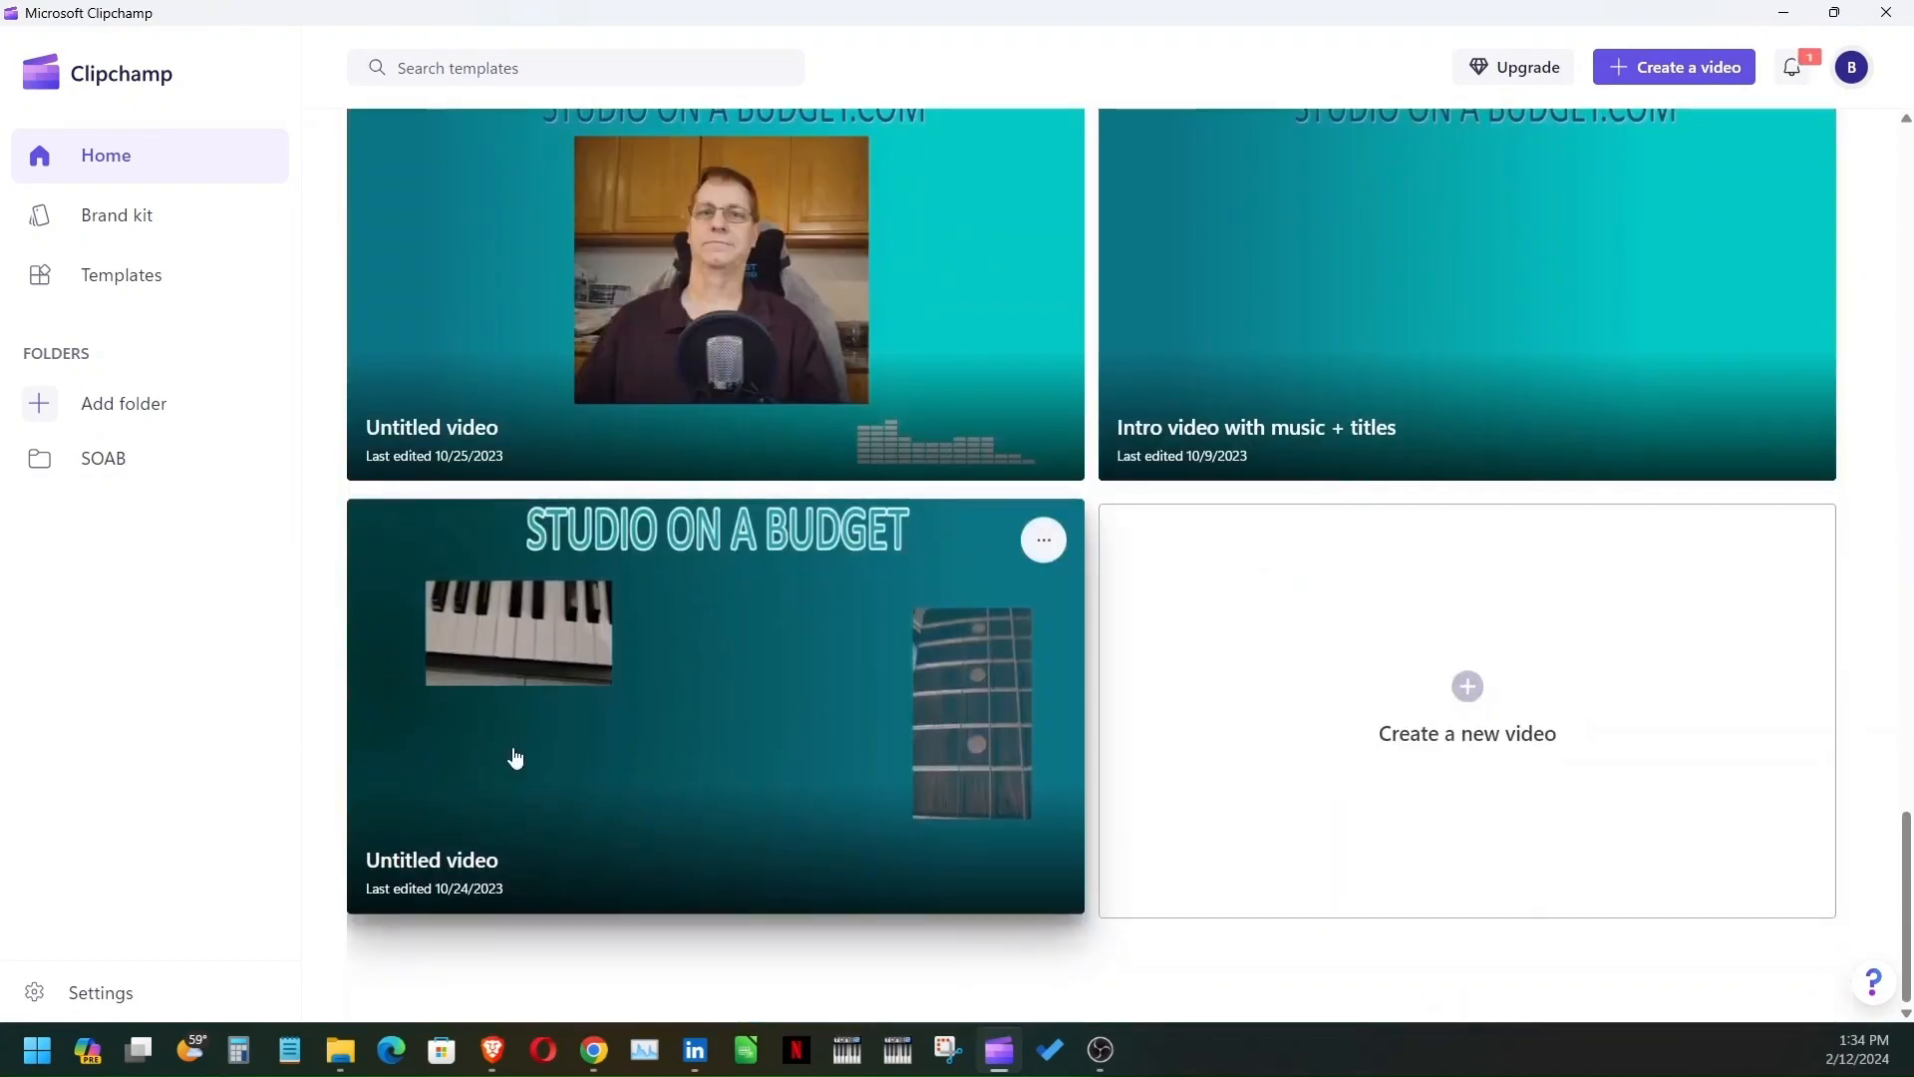
scroll(515, 756, "up", 15)
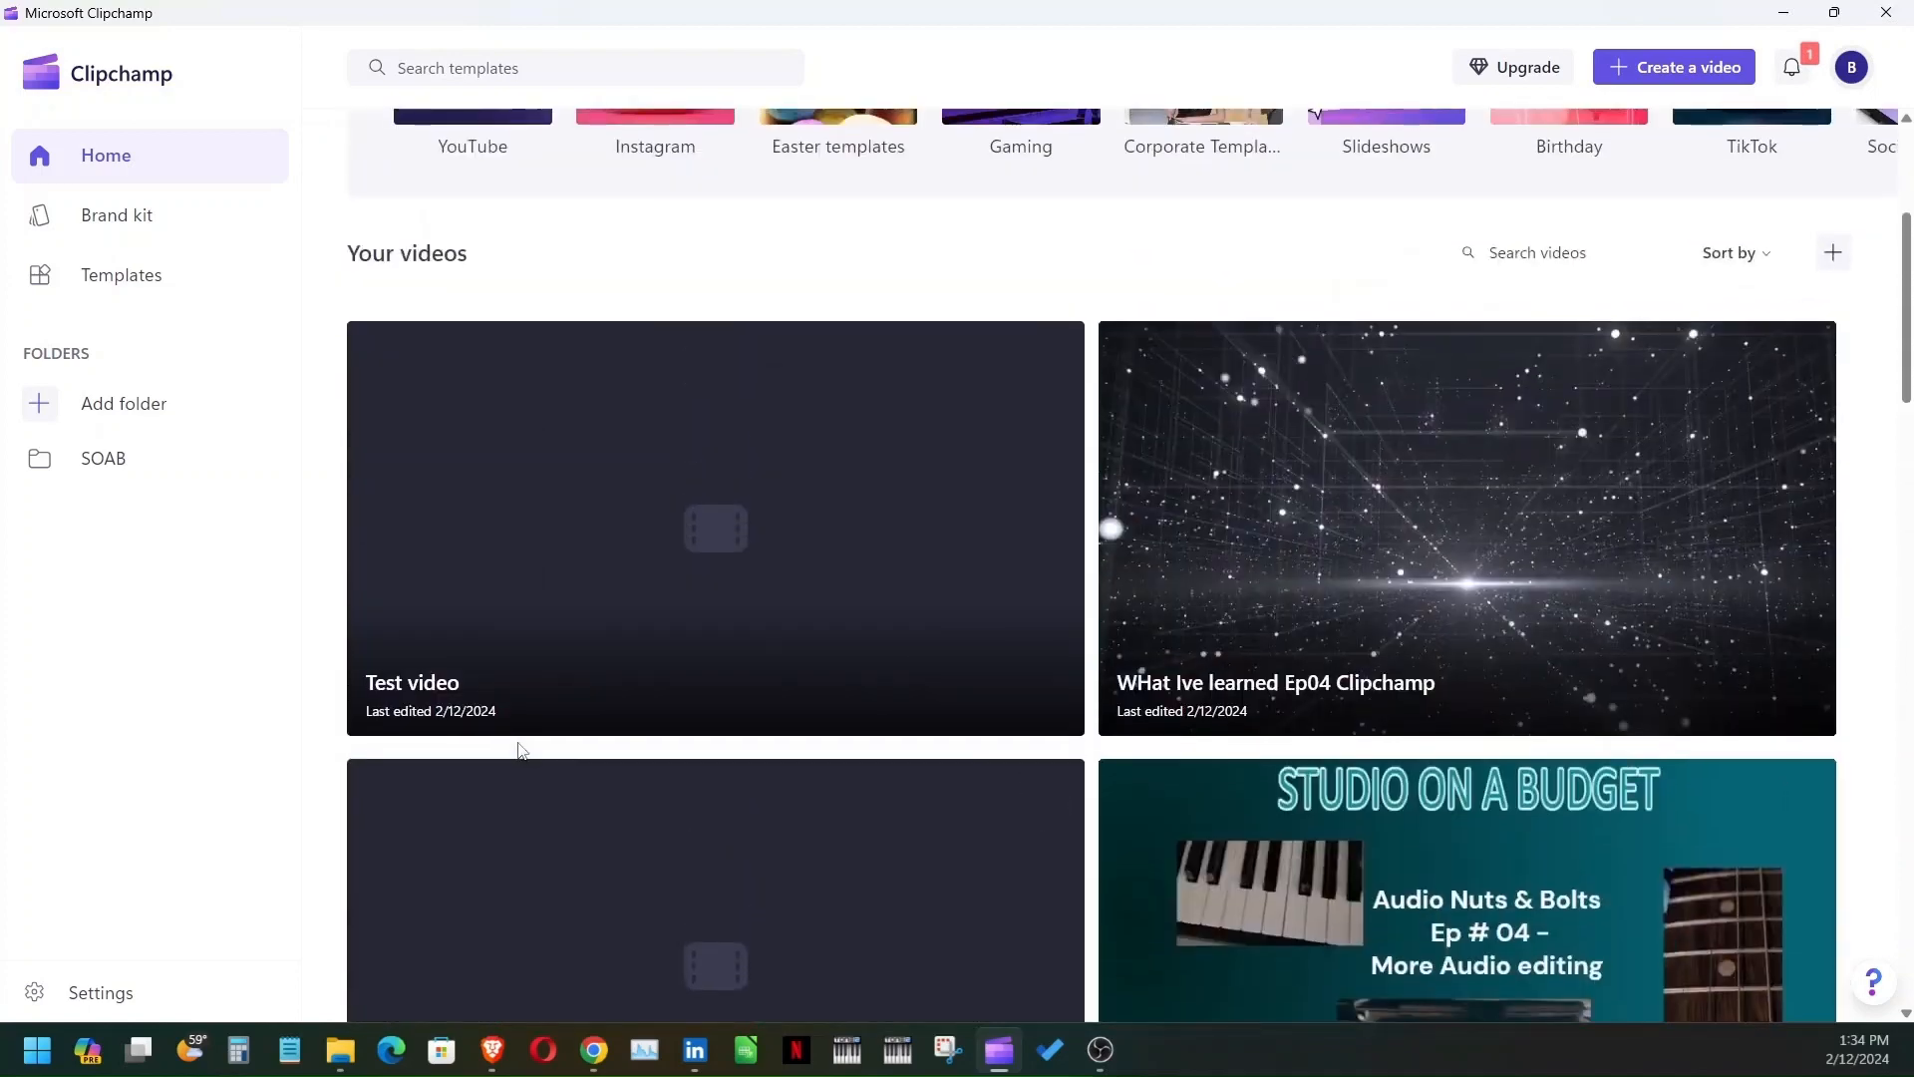
scroll(739, 376, "up", 4)
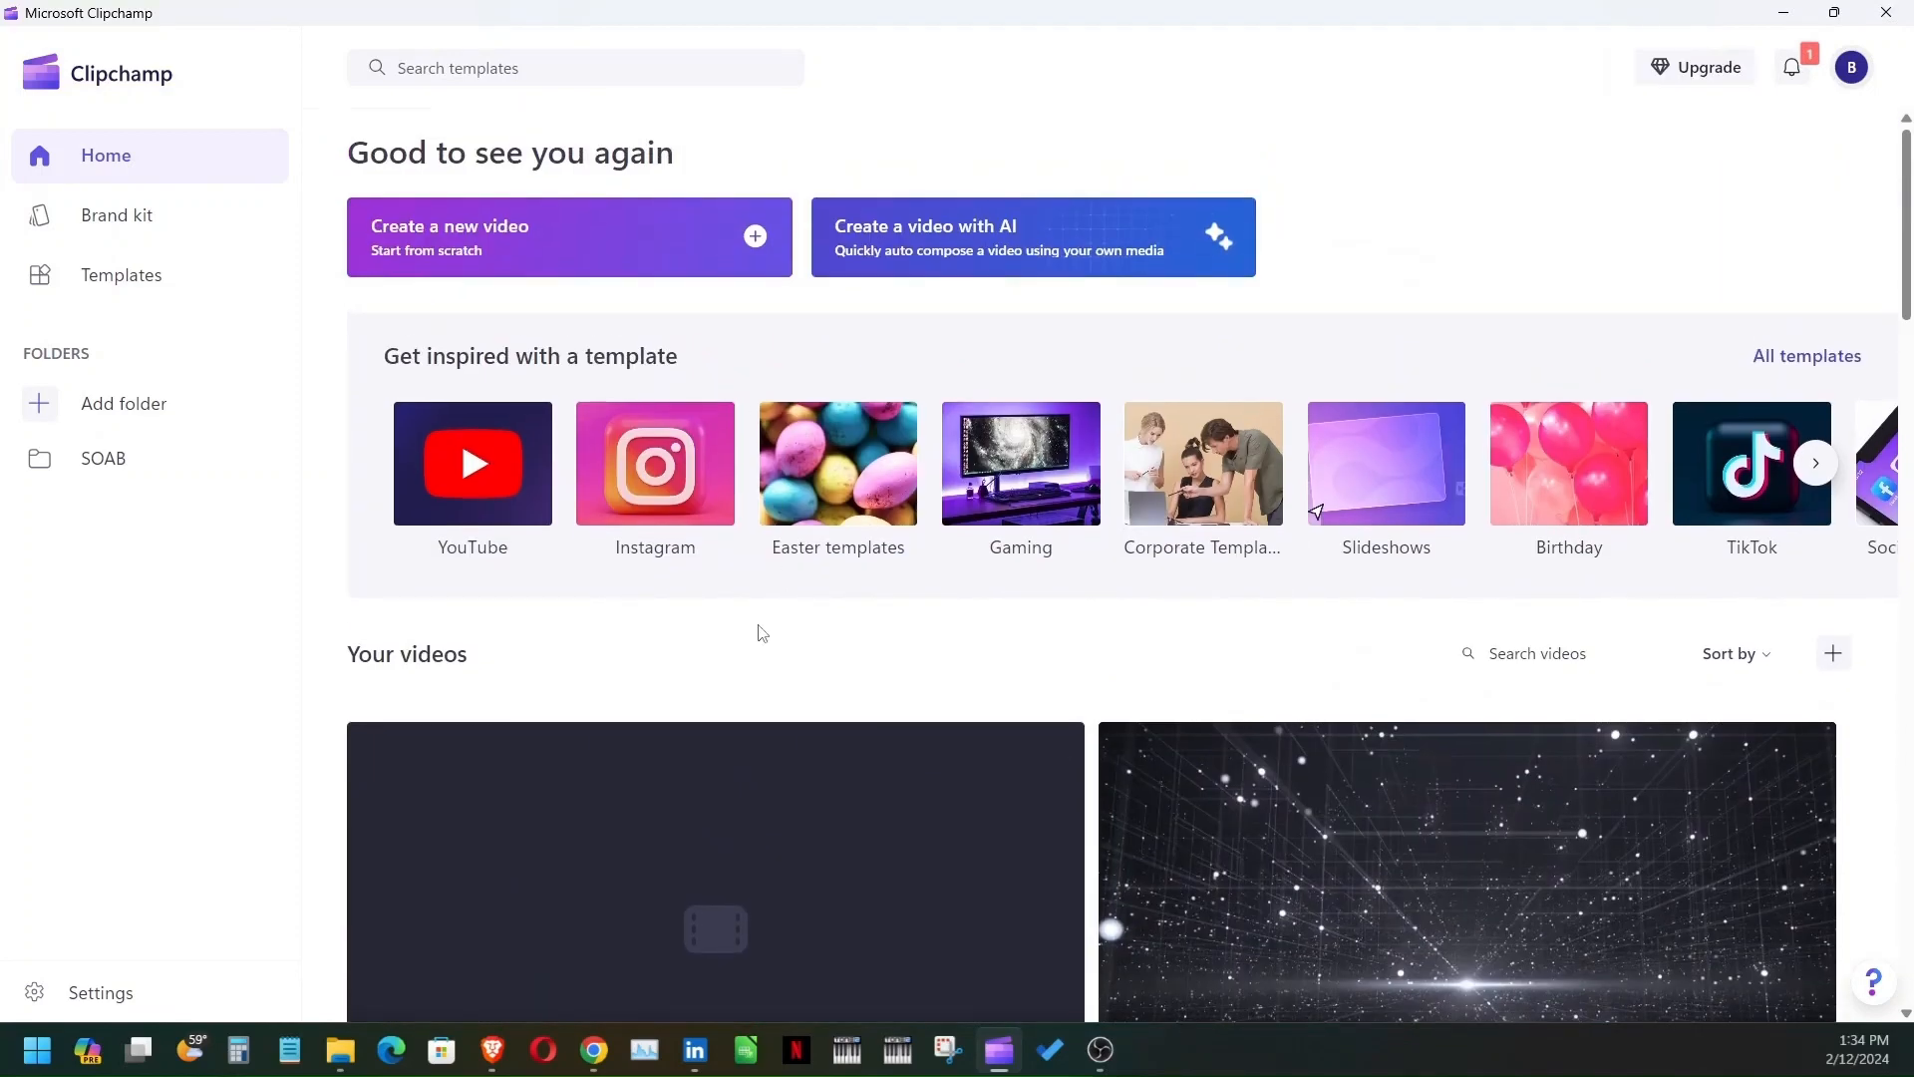
scroll(644, 843, "down", 1)
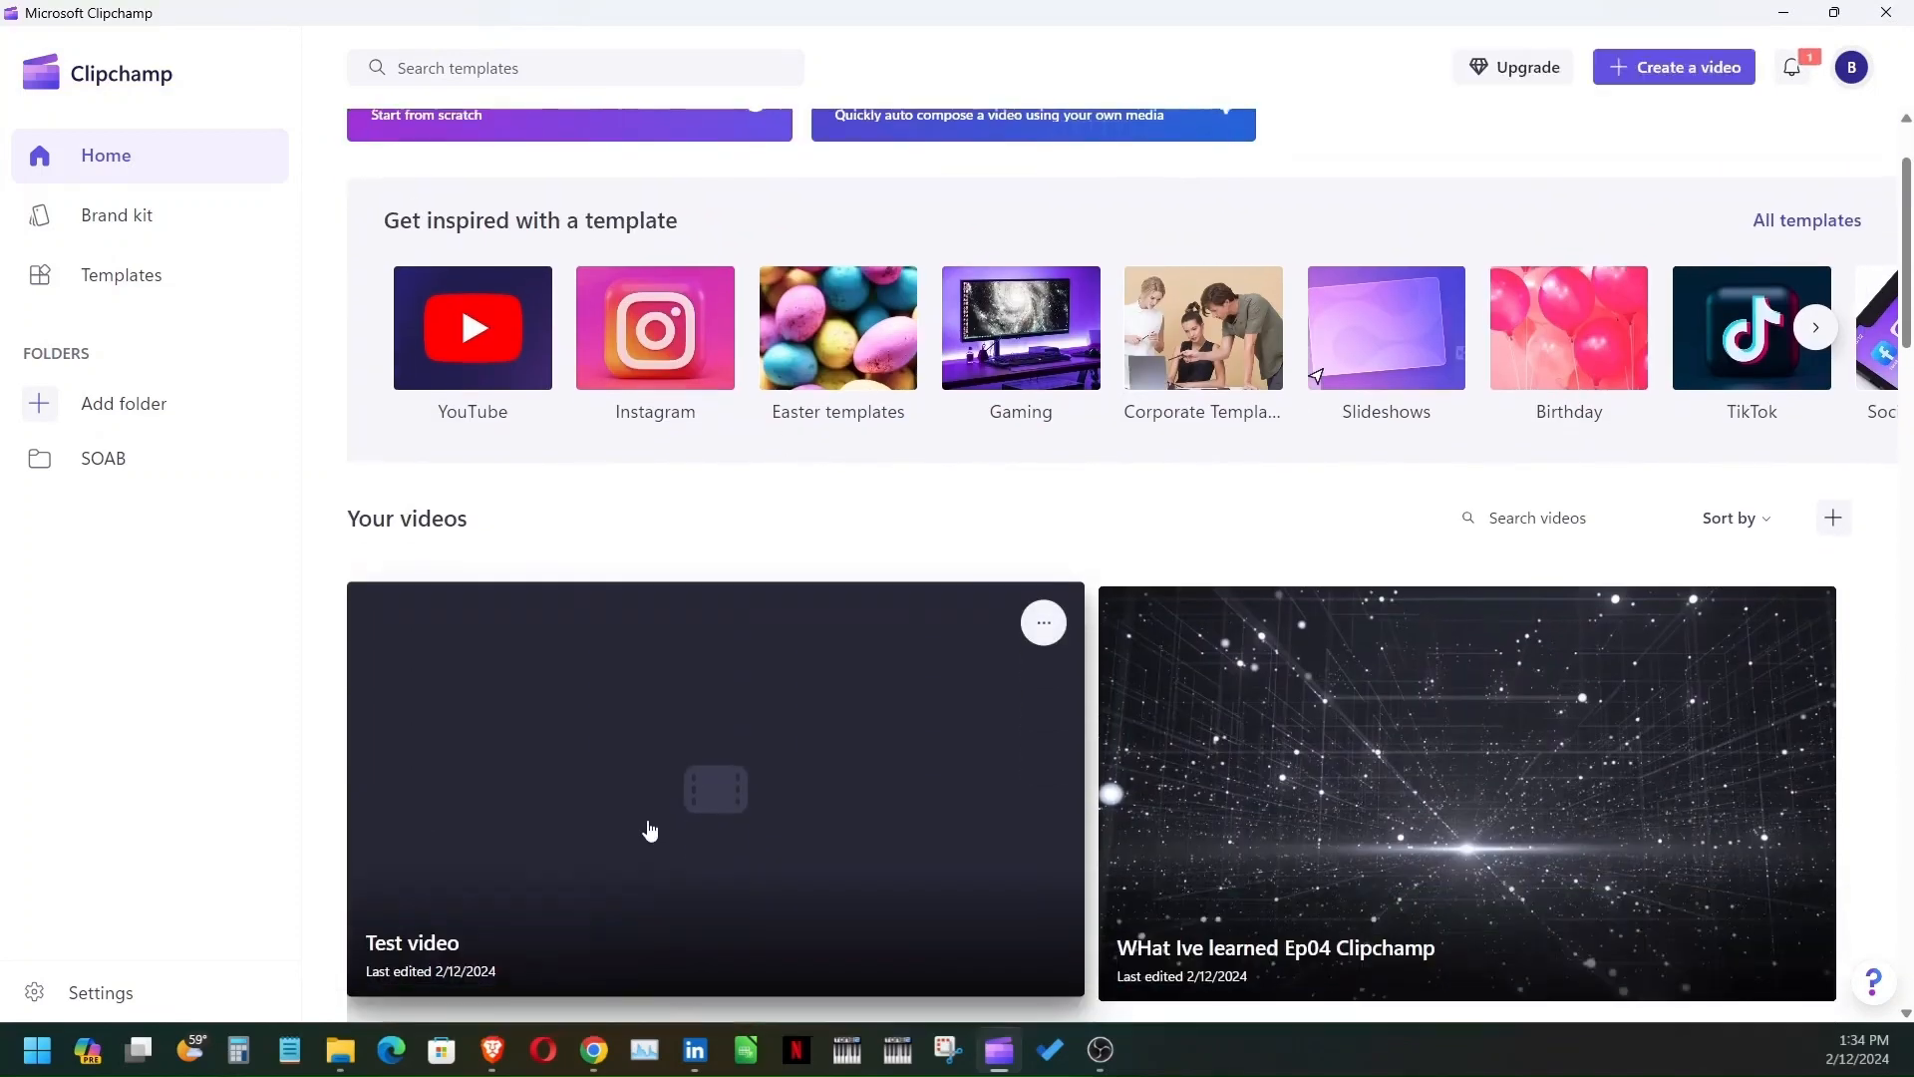
left_click(696, 738)
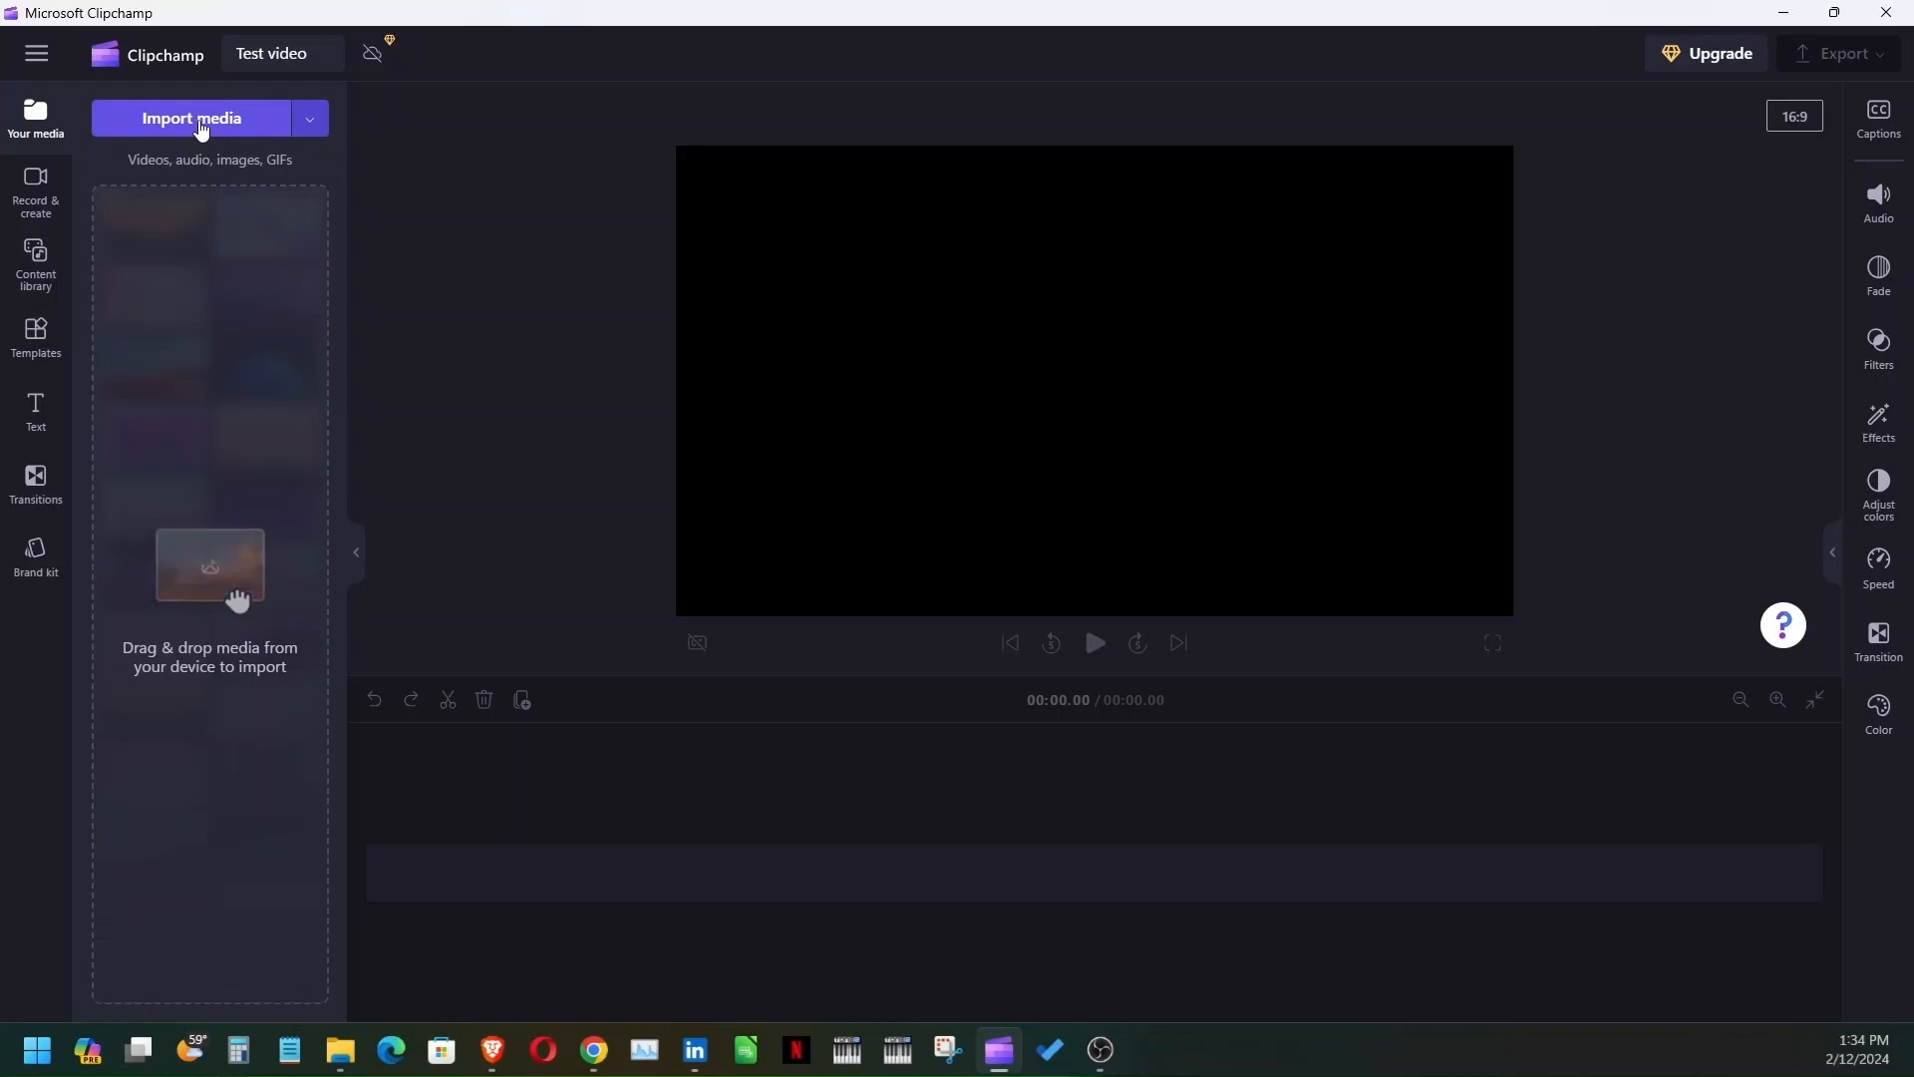
Step: Import the "Star space background 1 minute" clip from the Videos > YouTube > Video > Assets folder into the project media
left_click(203, 128)
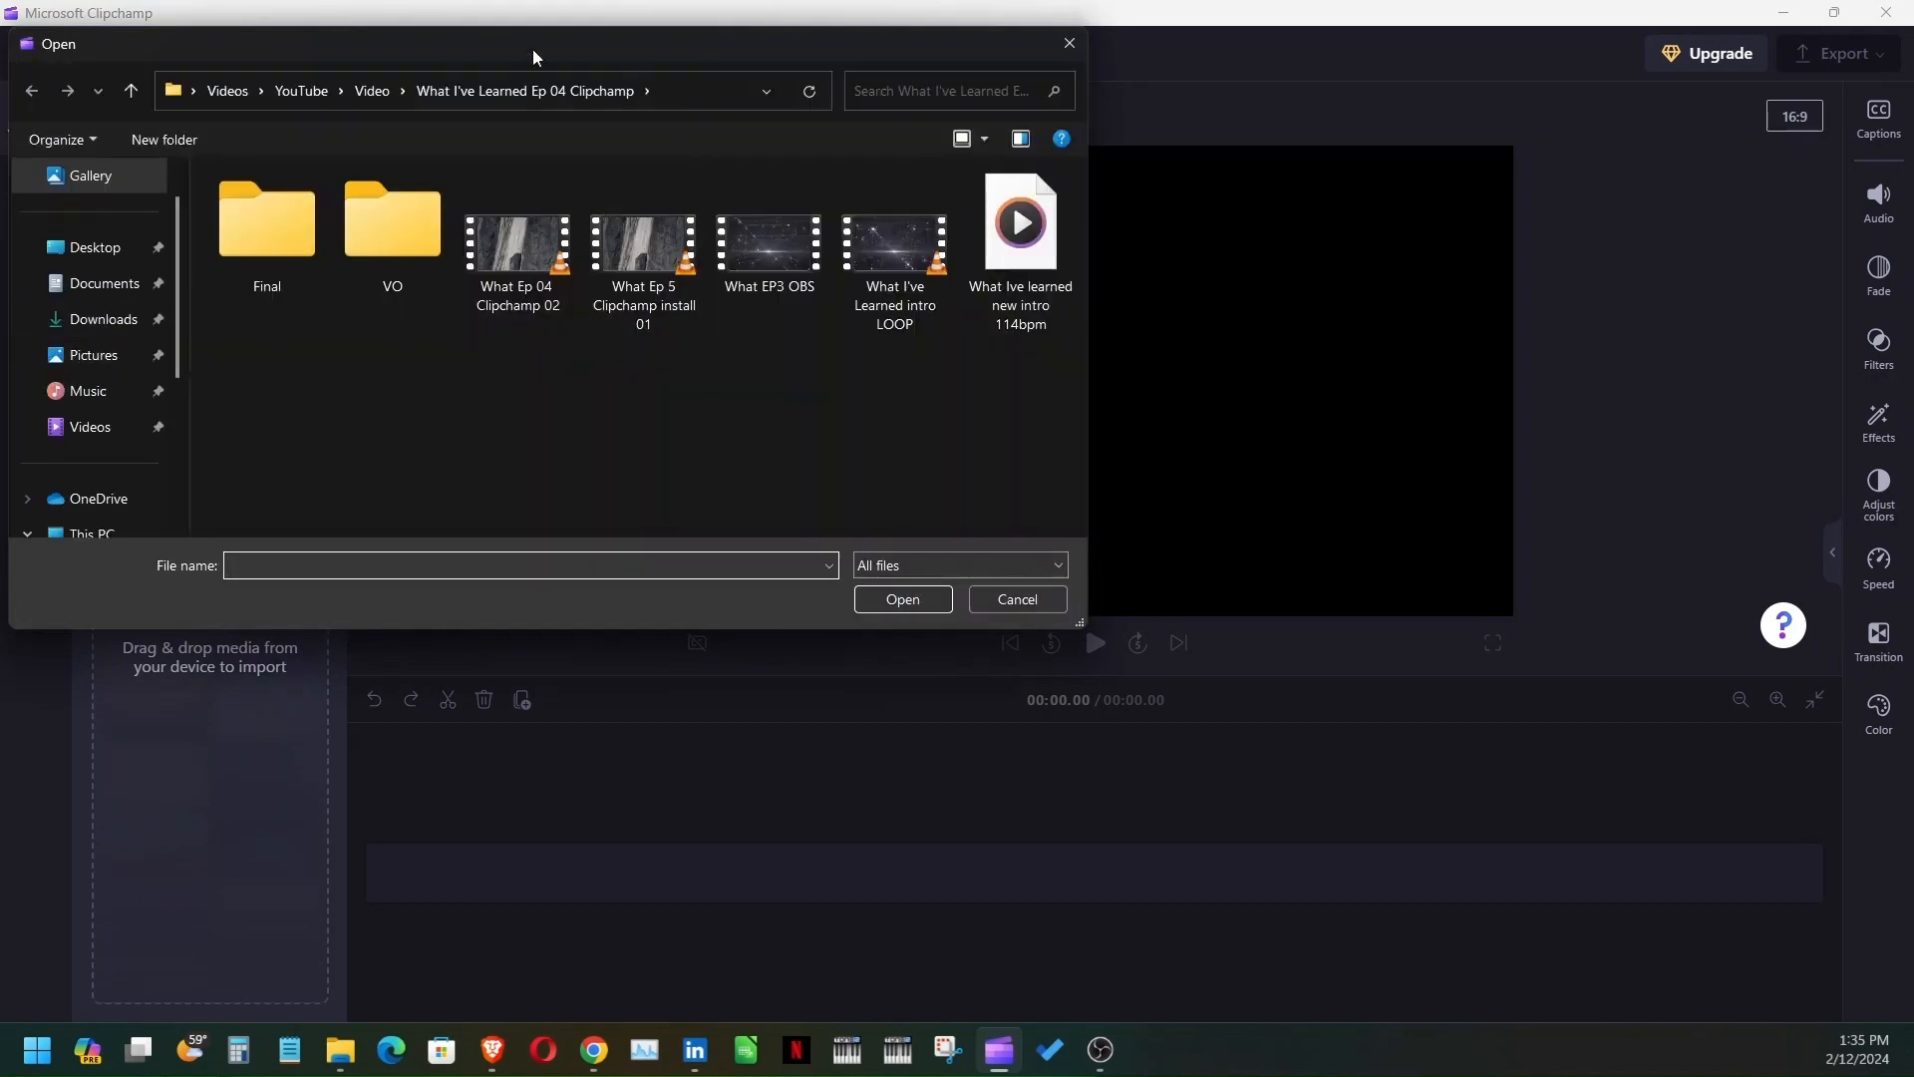
left_click(281, 90)
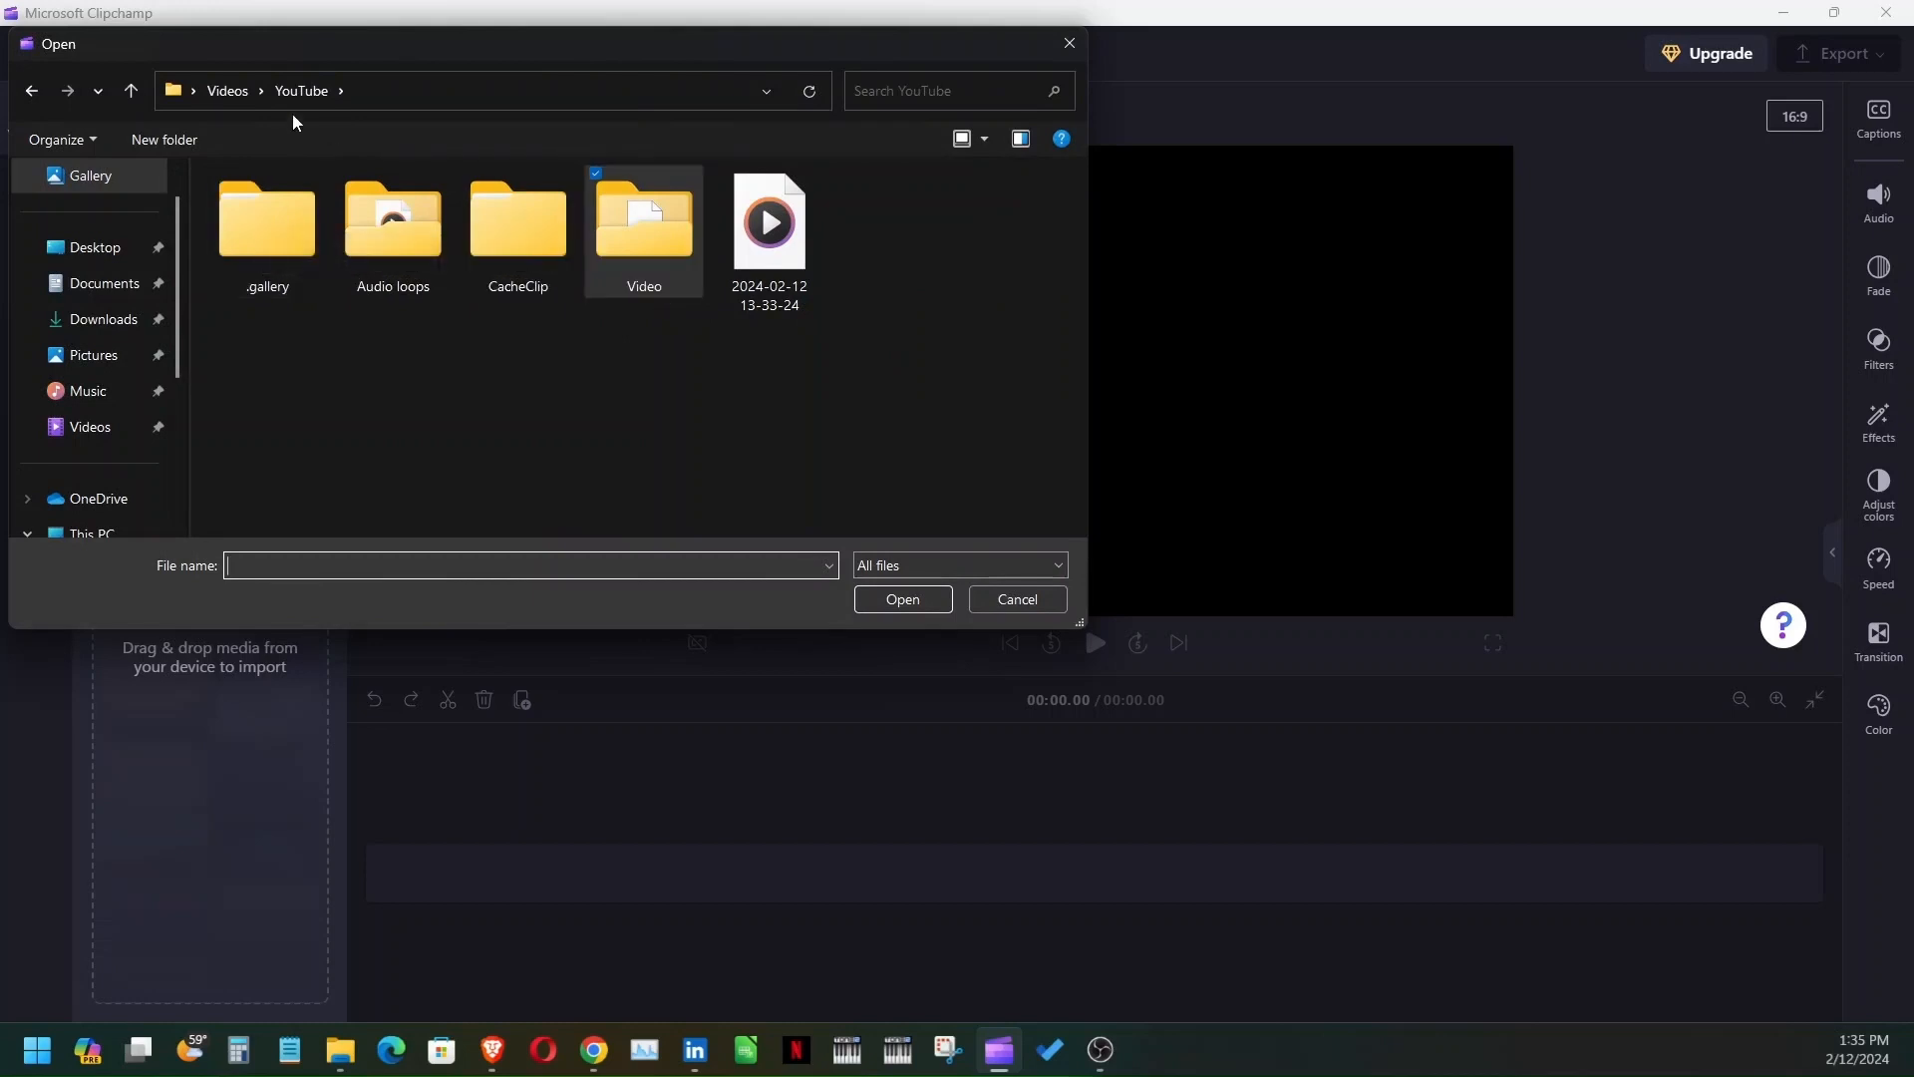
left_click(233, 90)
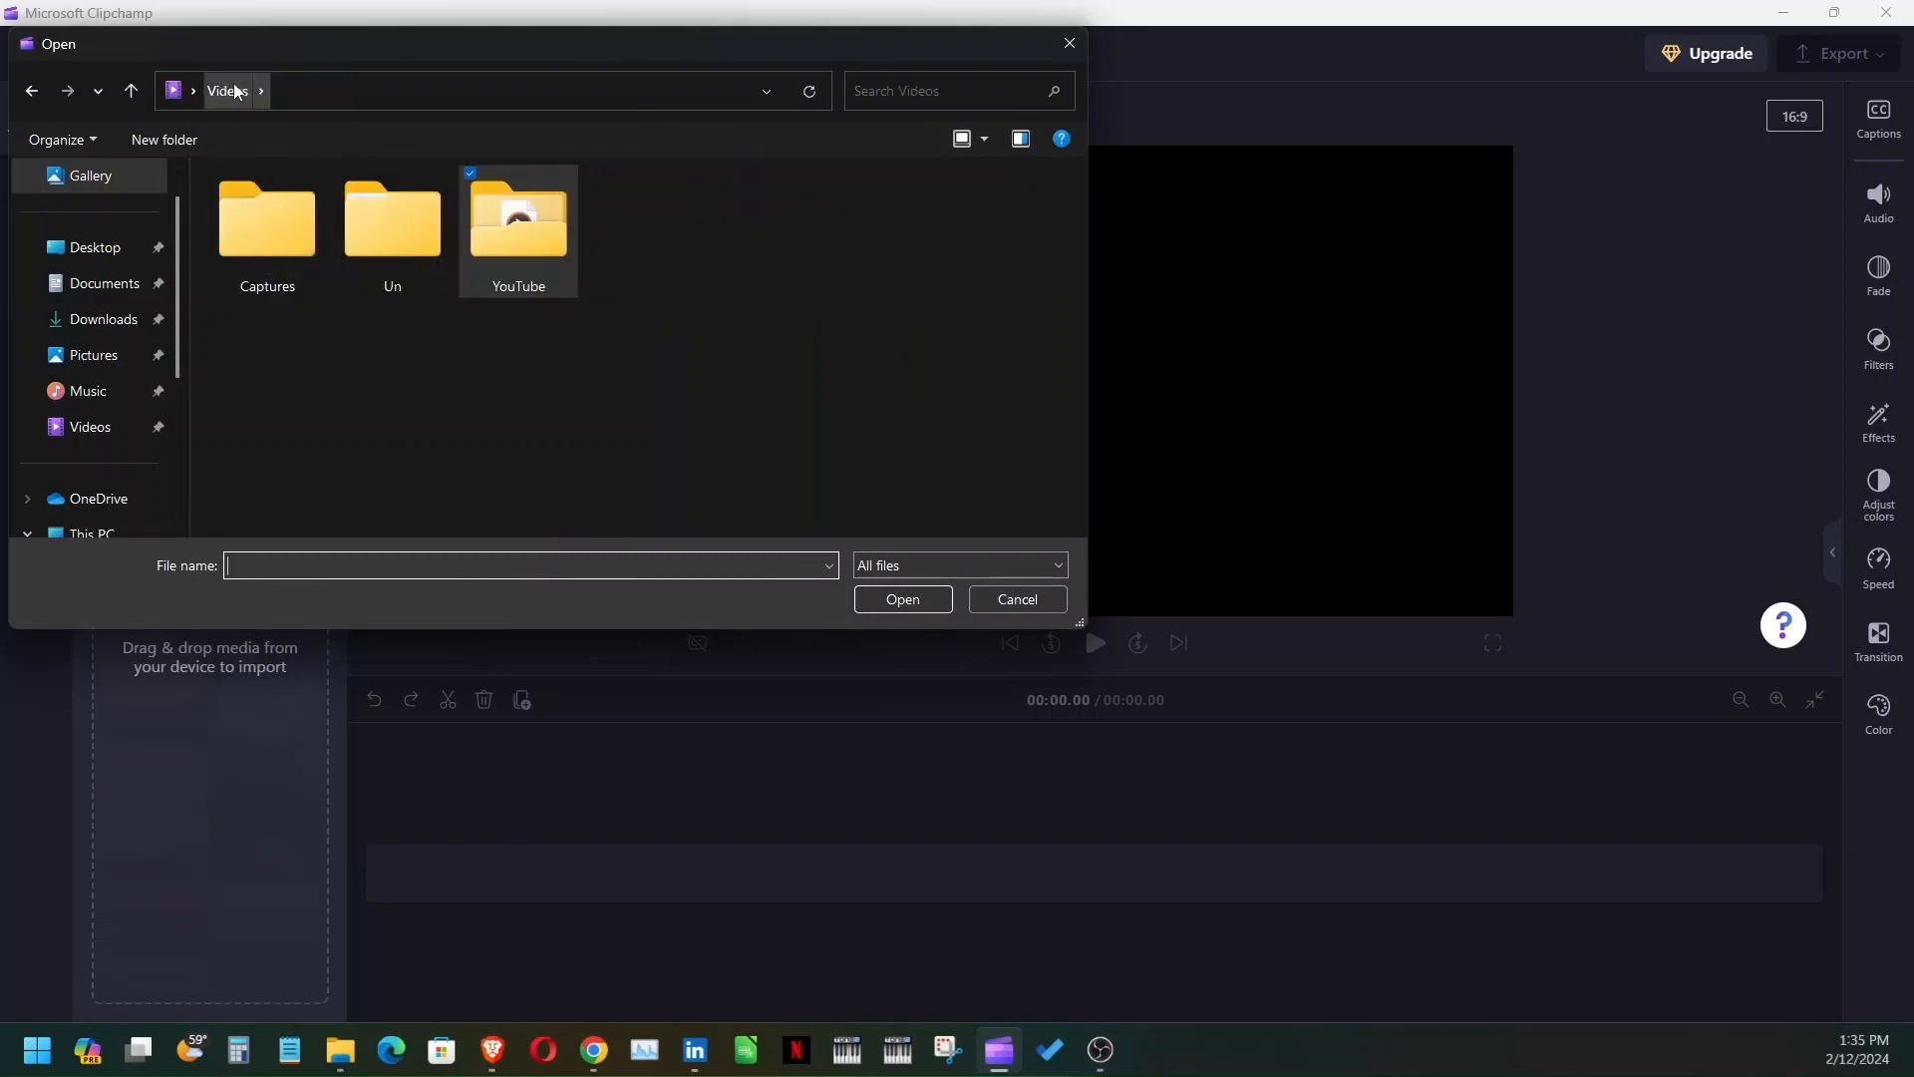
double_click(524, 239)
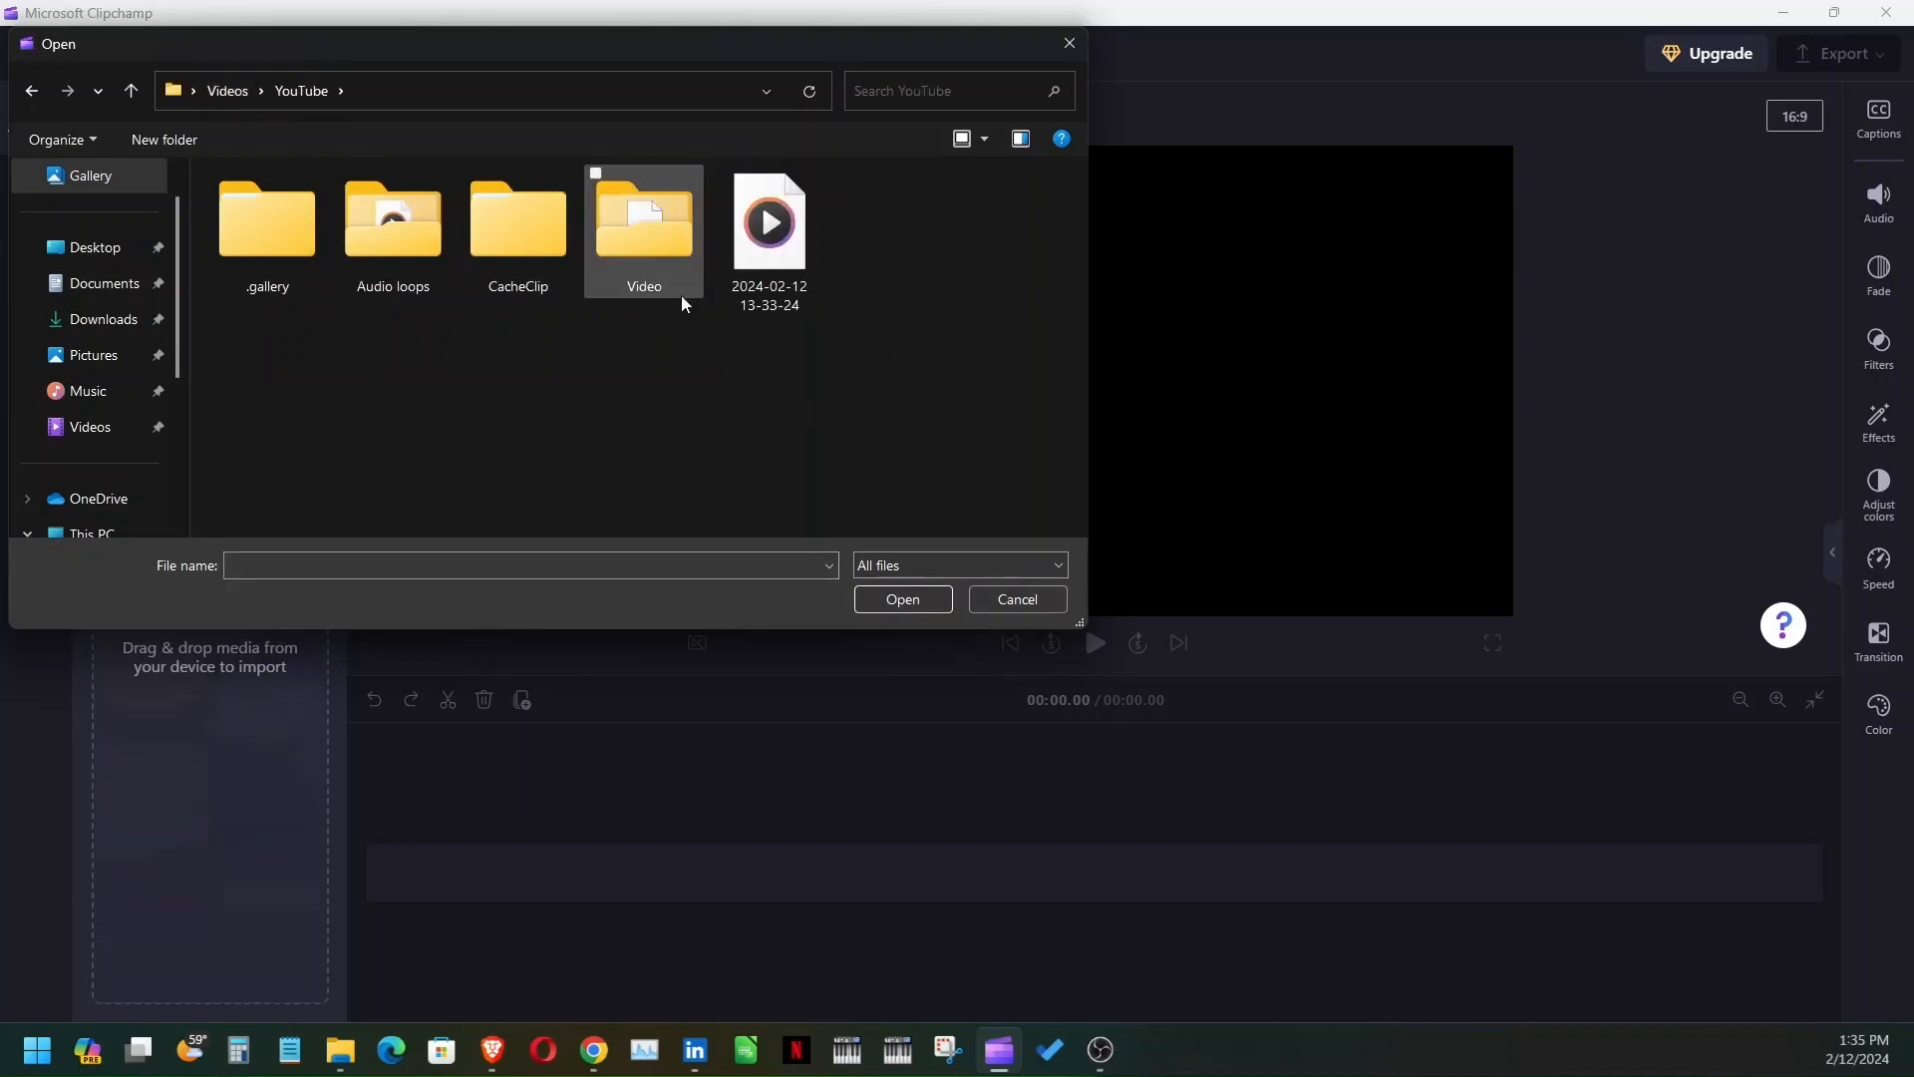
double_click(624, 241)
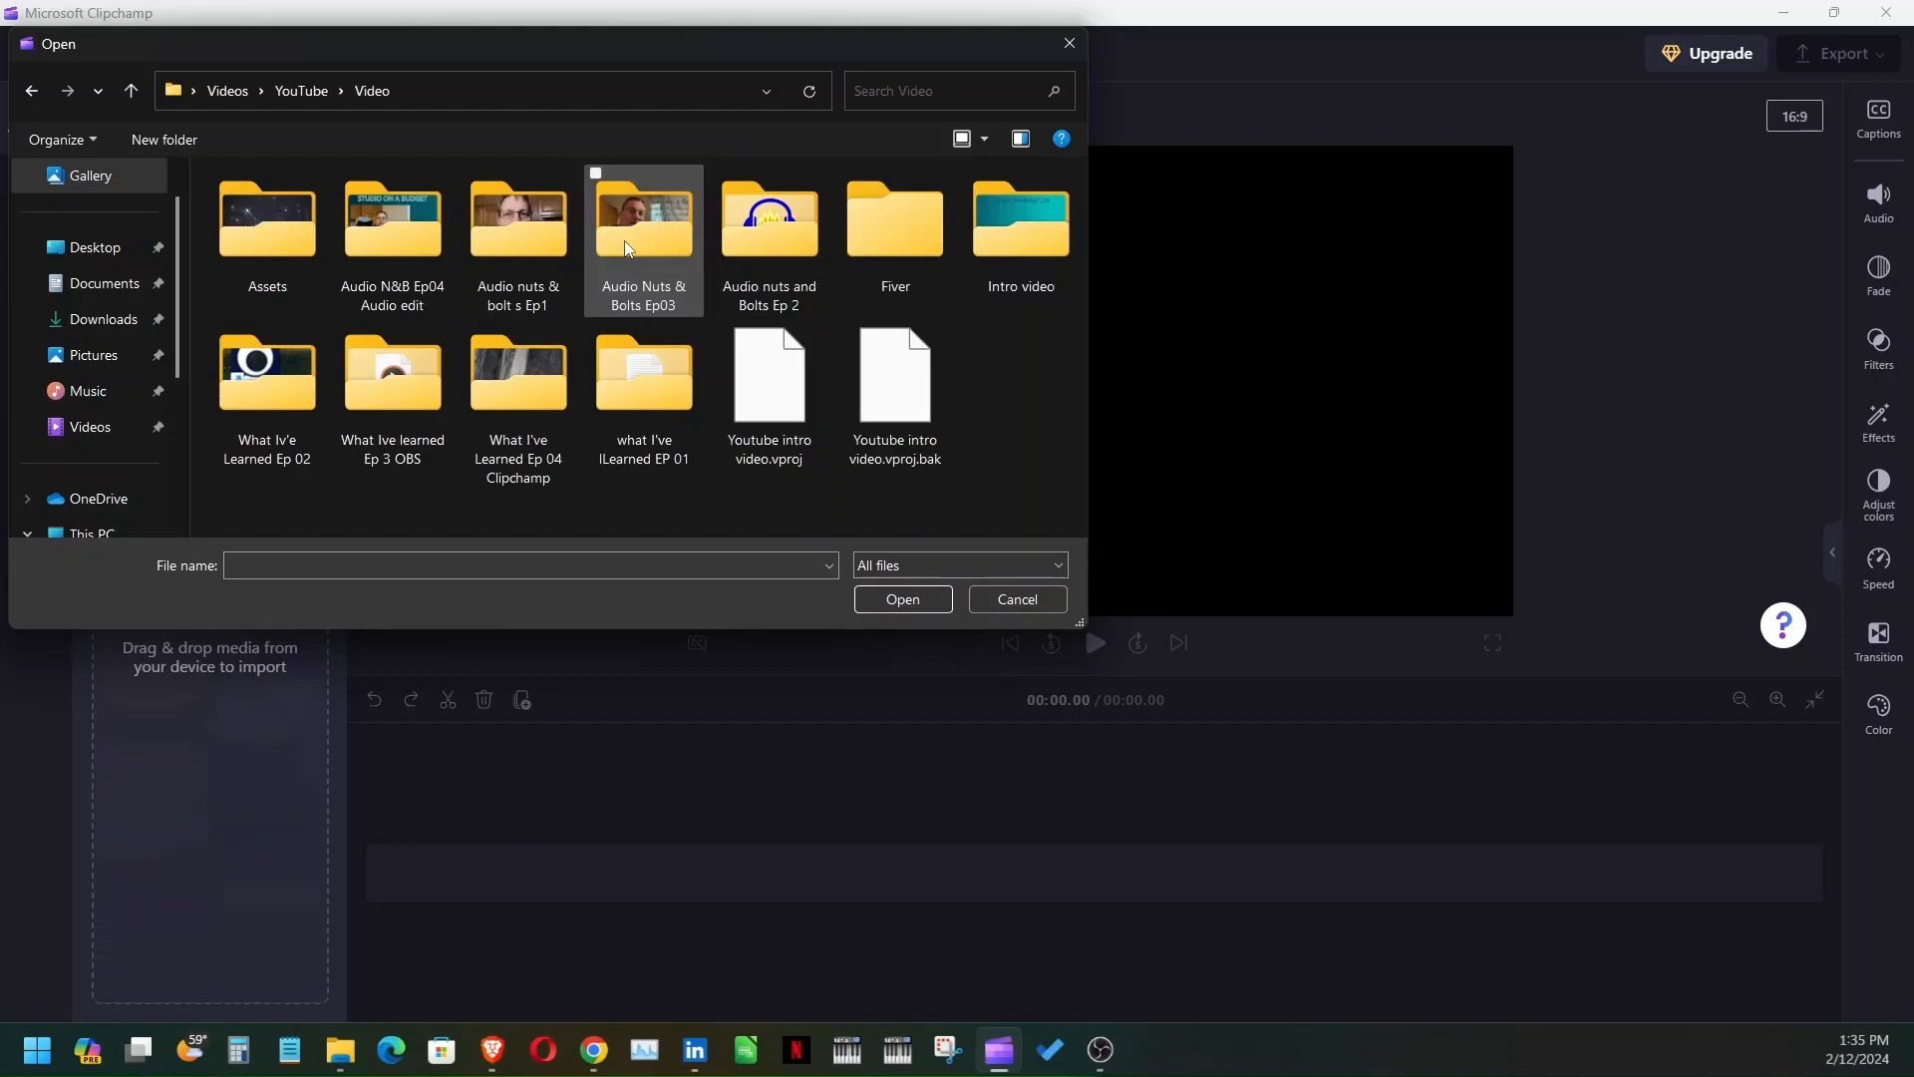
double_click(267, 227)
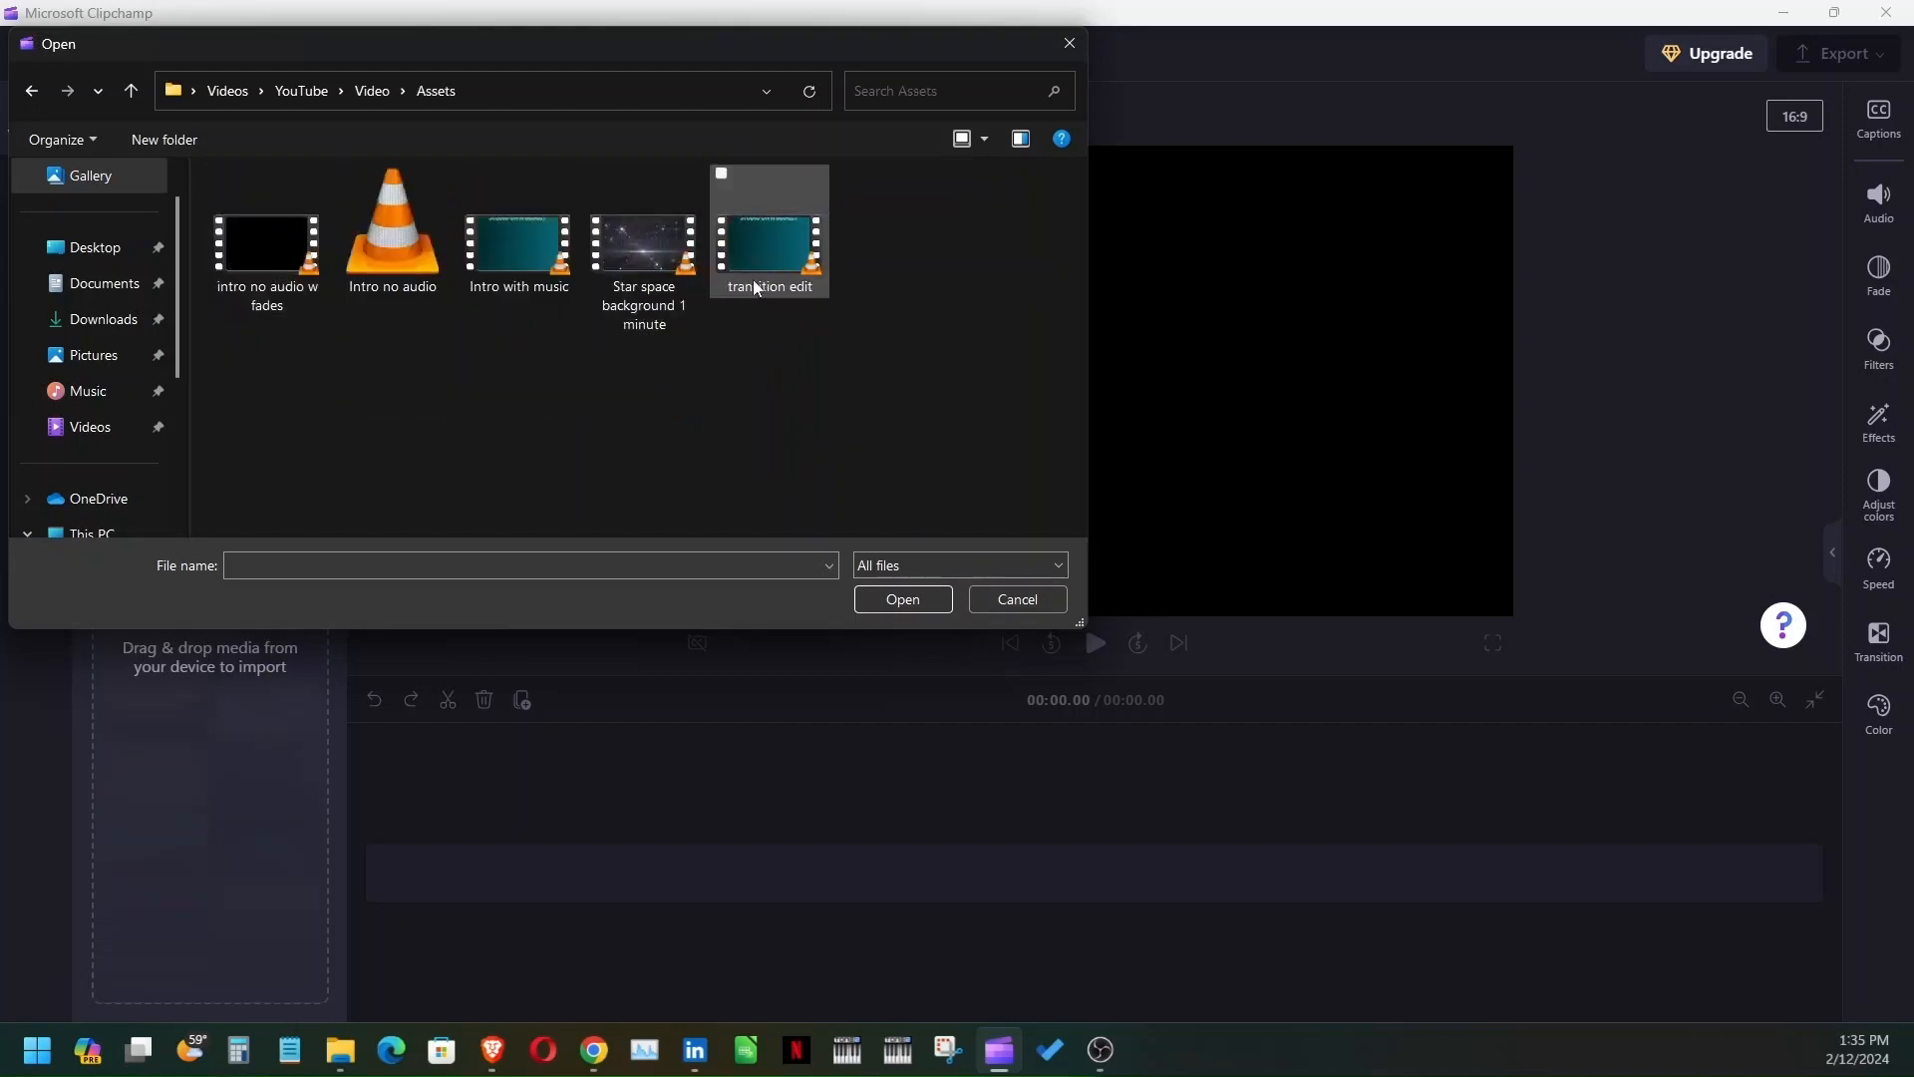
left_click(624, 246)
left_click(903, 600)
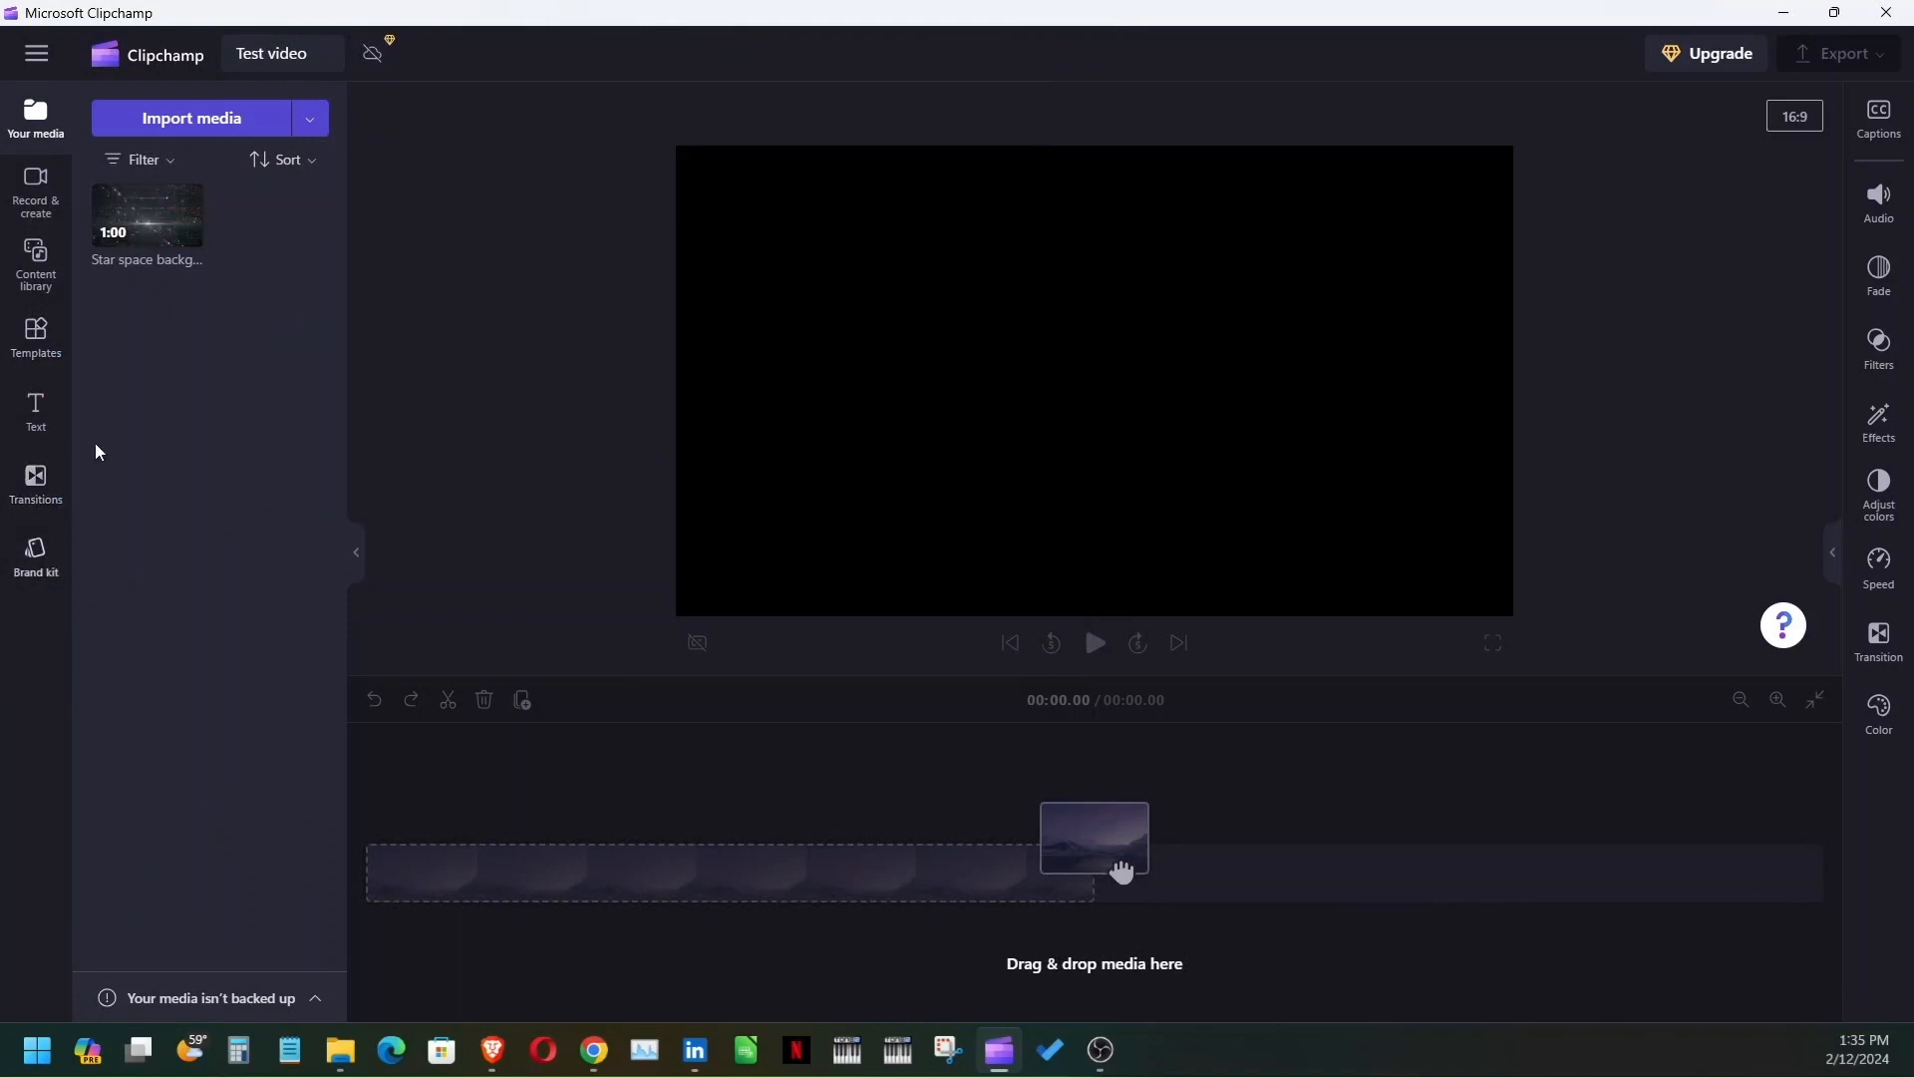
Step: Place the star space background clip at the start of the timeline and preview it
mouse_move(133, 222)
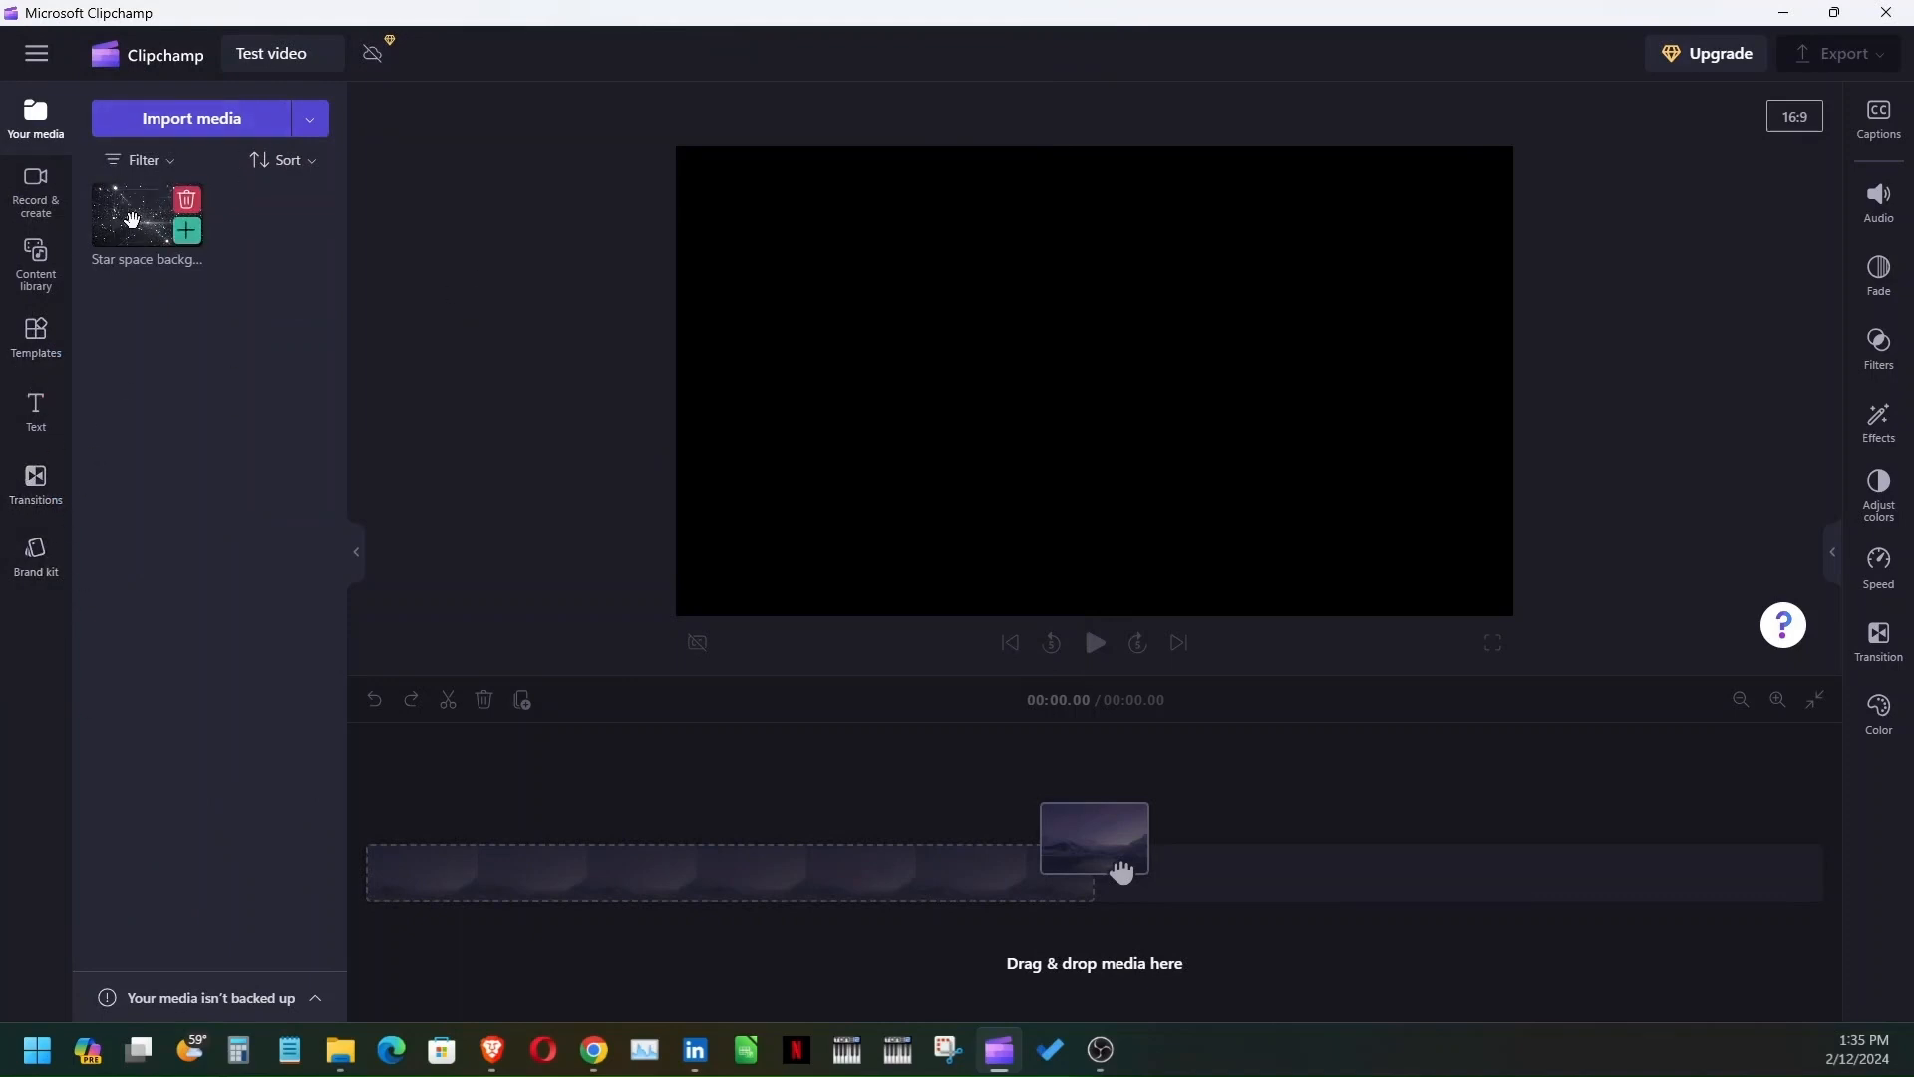
left_click_drag(133, 221, 506, 893)
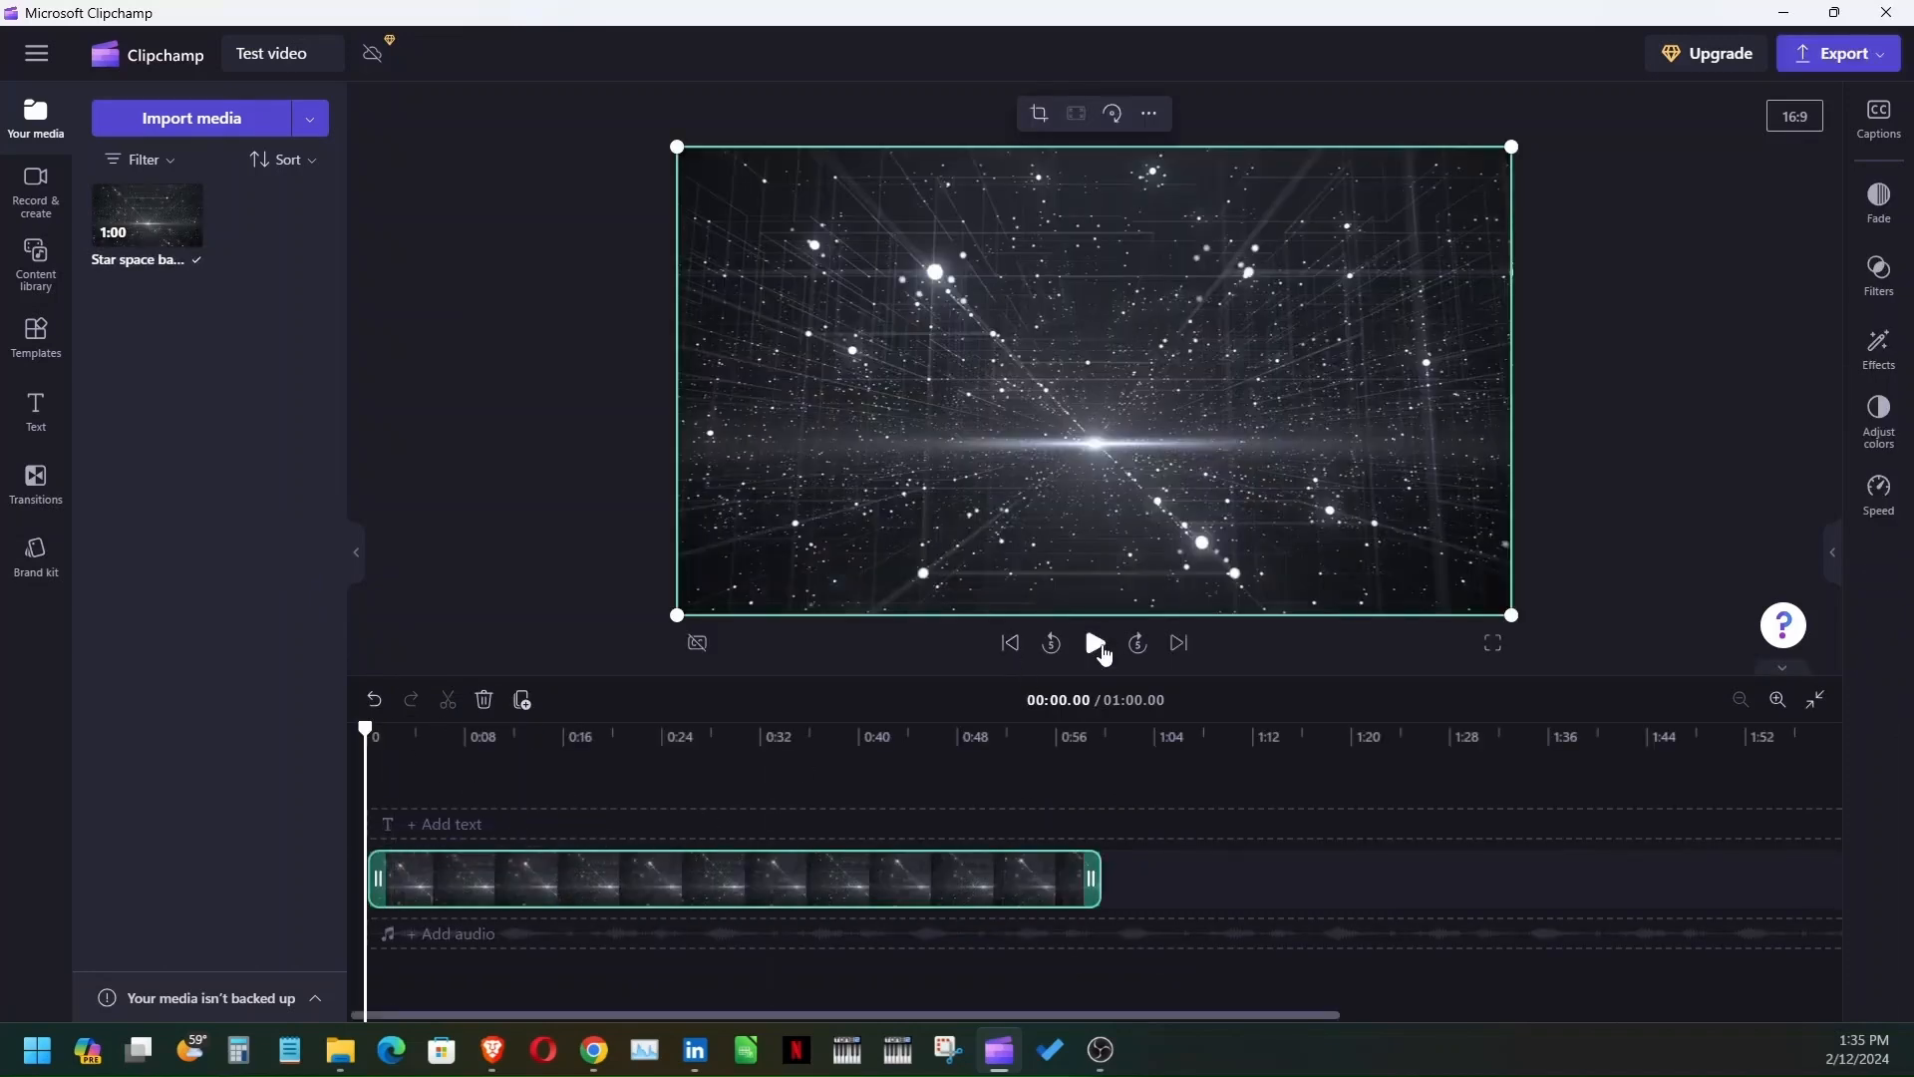
left_click(1096, 644)
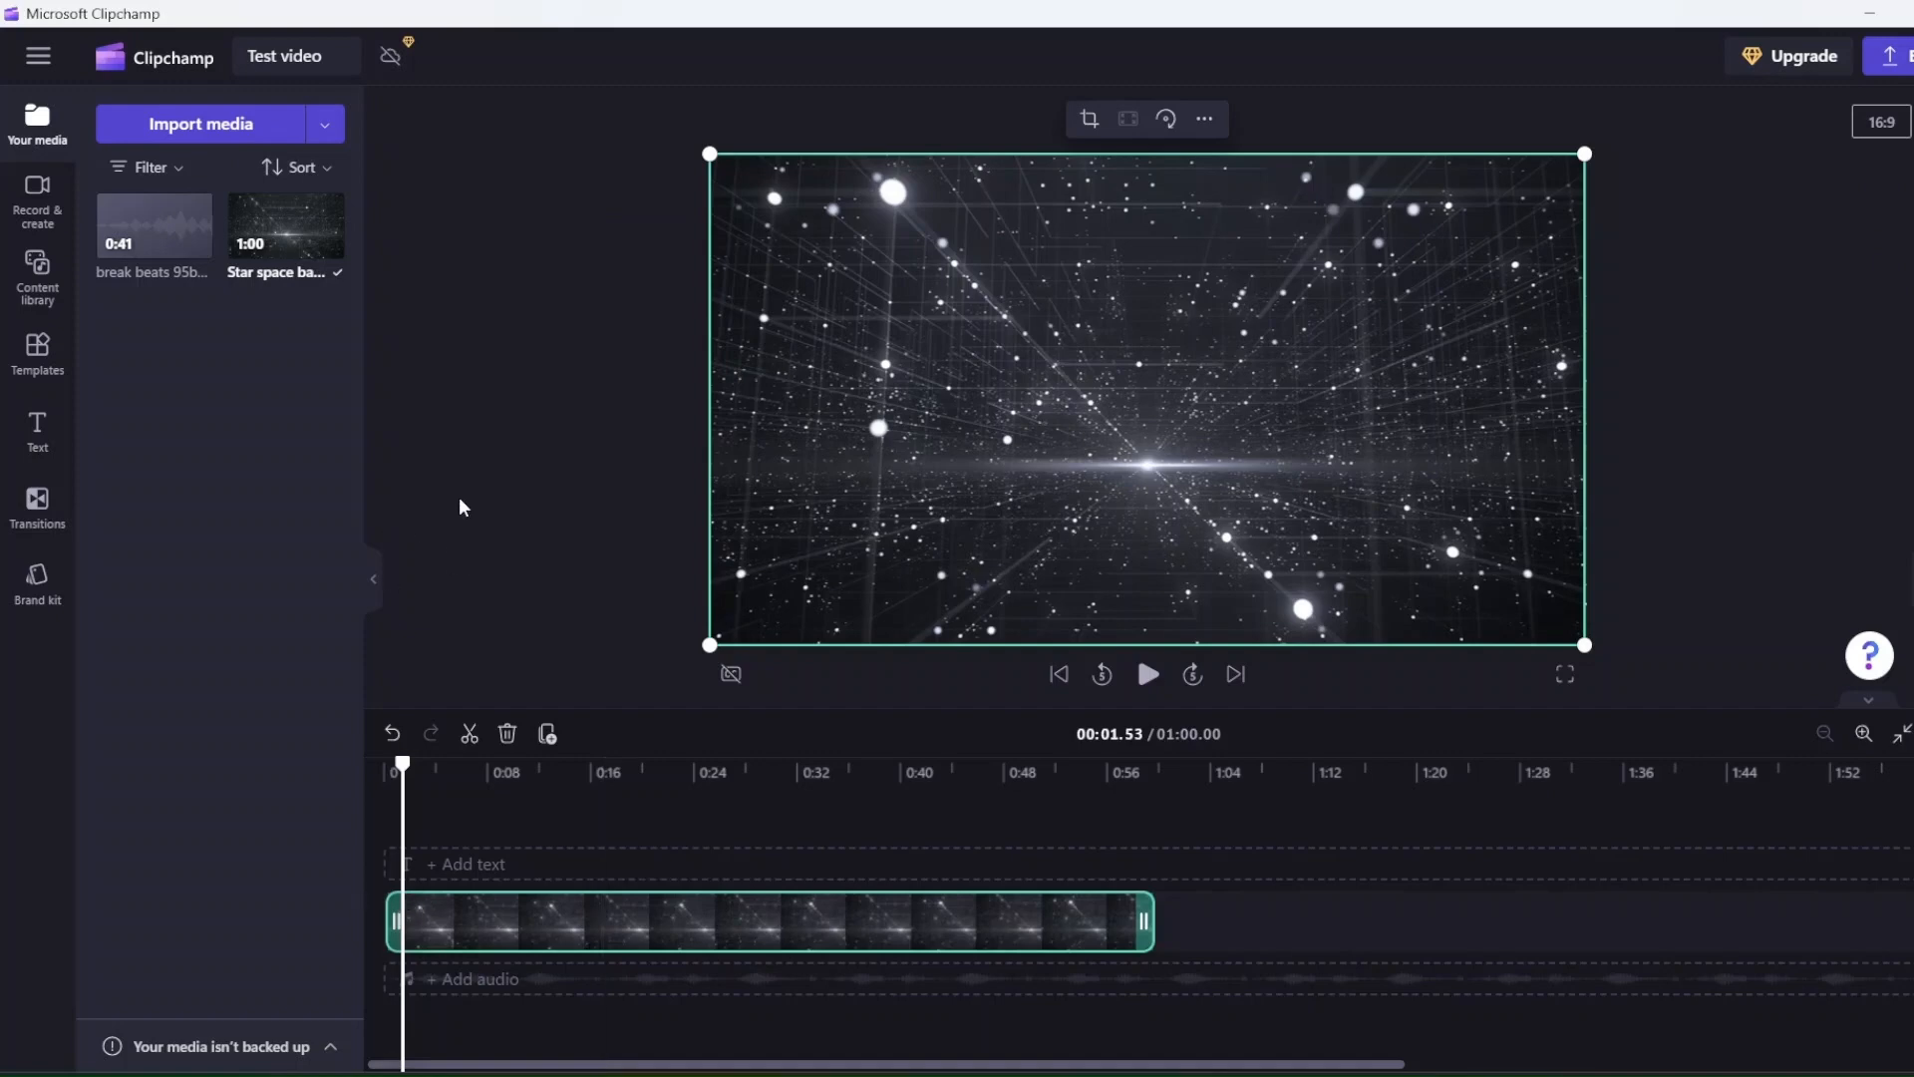
Step: Add the break beats audio file beneath the star space clip, starting at the beginning of the timeline, and play back the combination
mouse_move(138, 222)
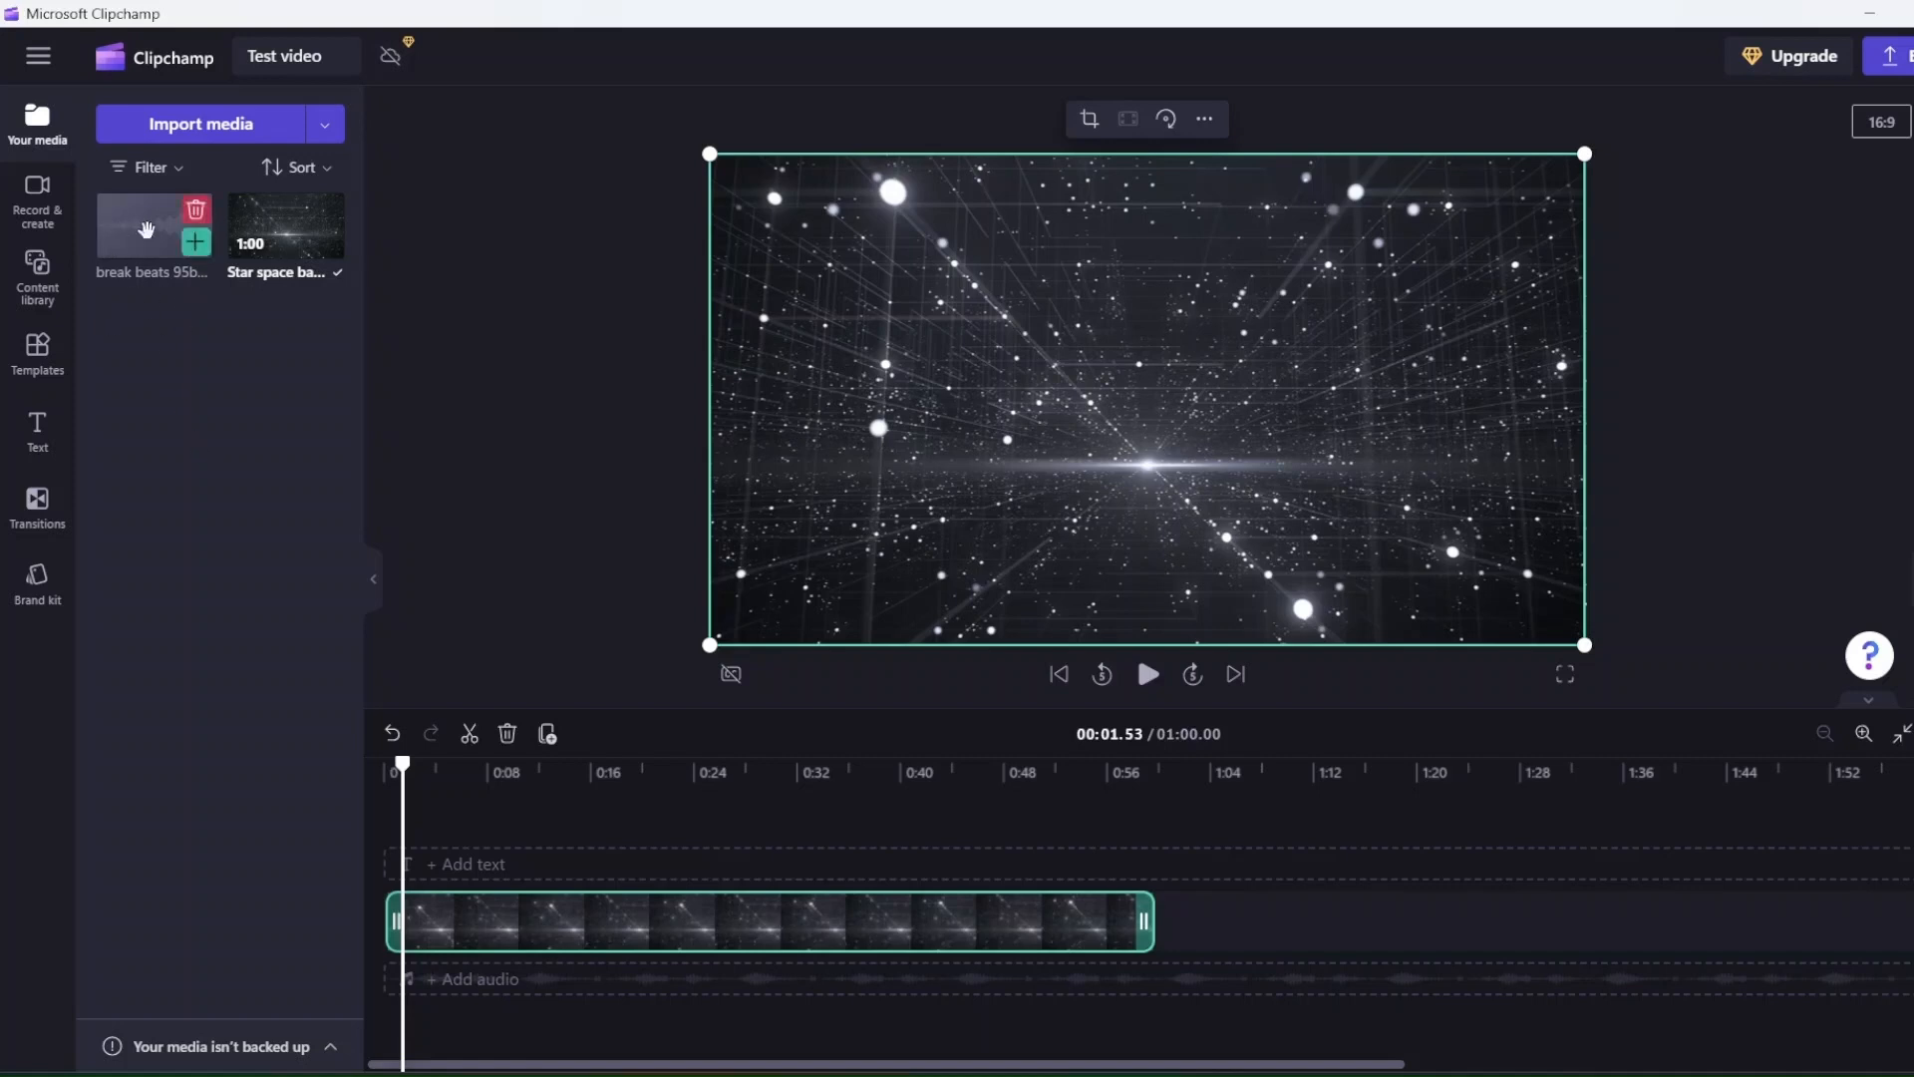
mouse_move(280, 235)
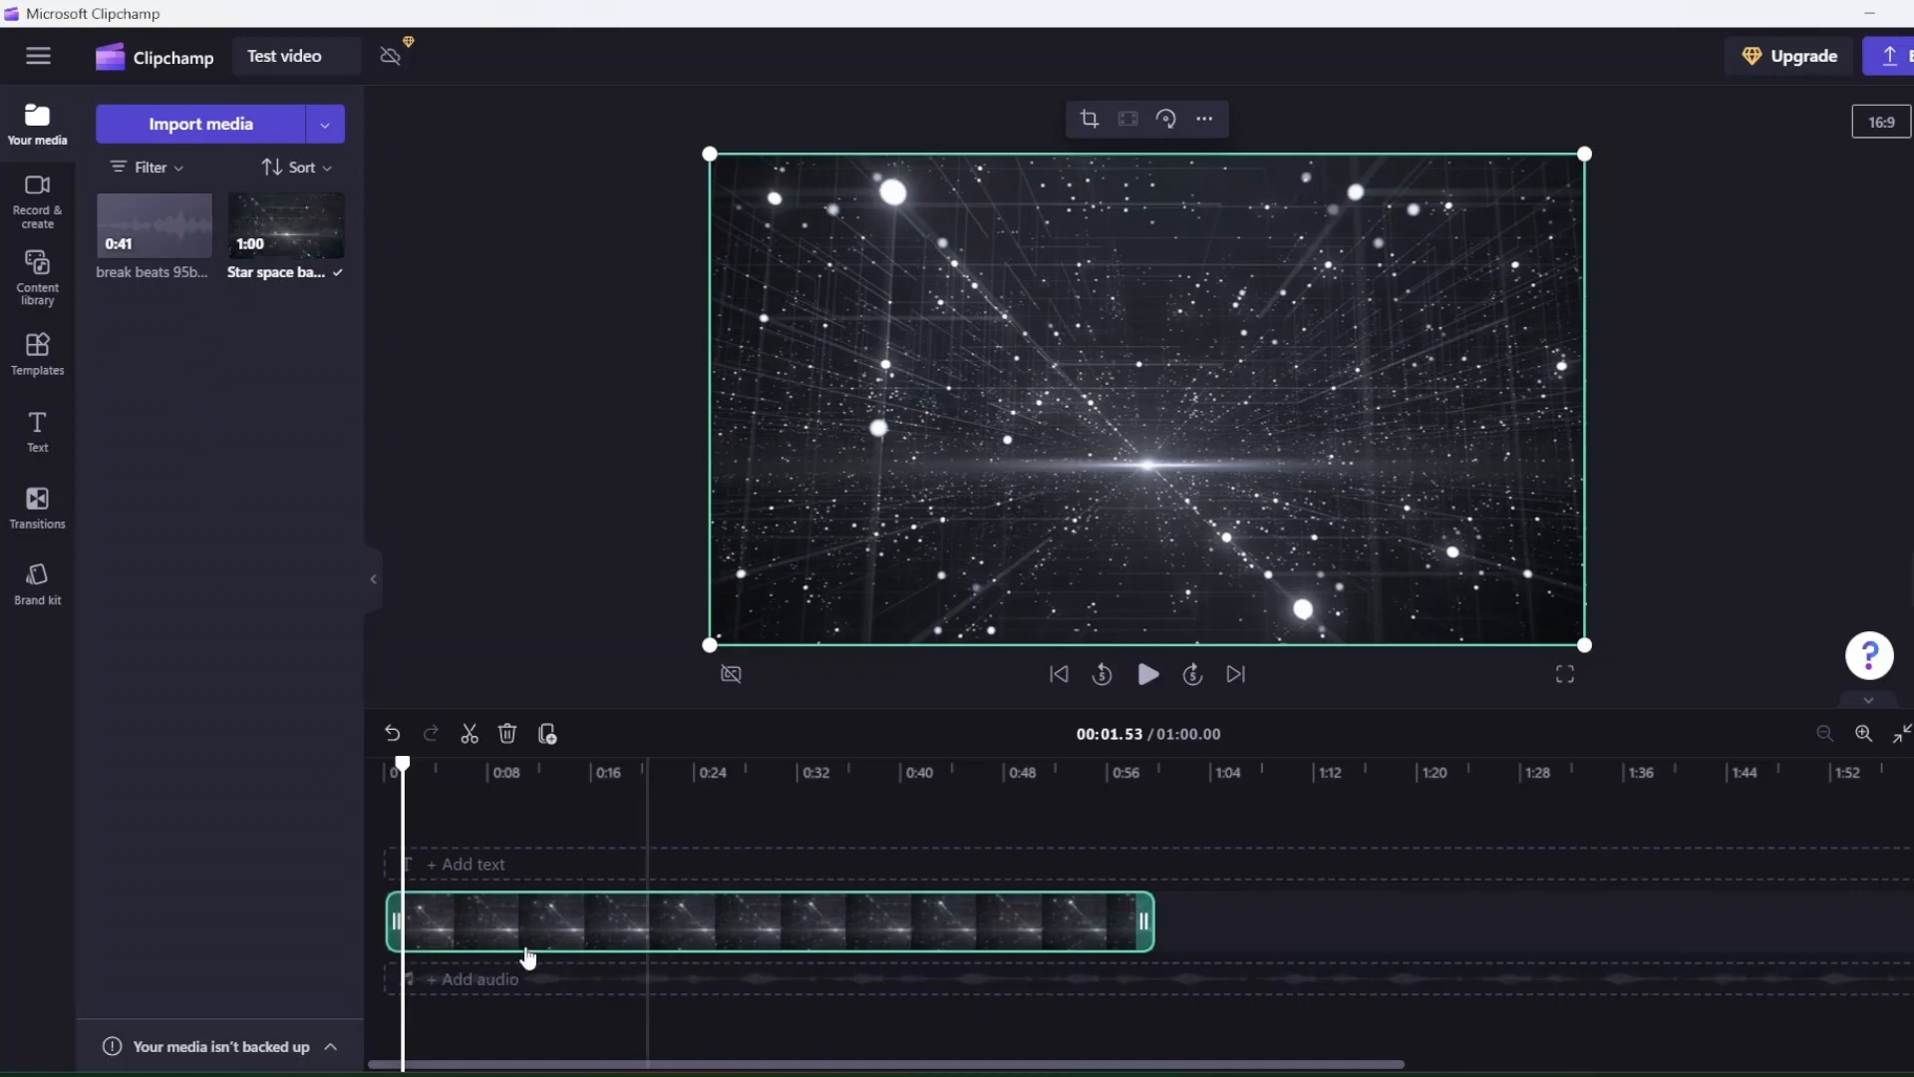
mouse_move(157, 223)
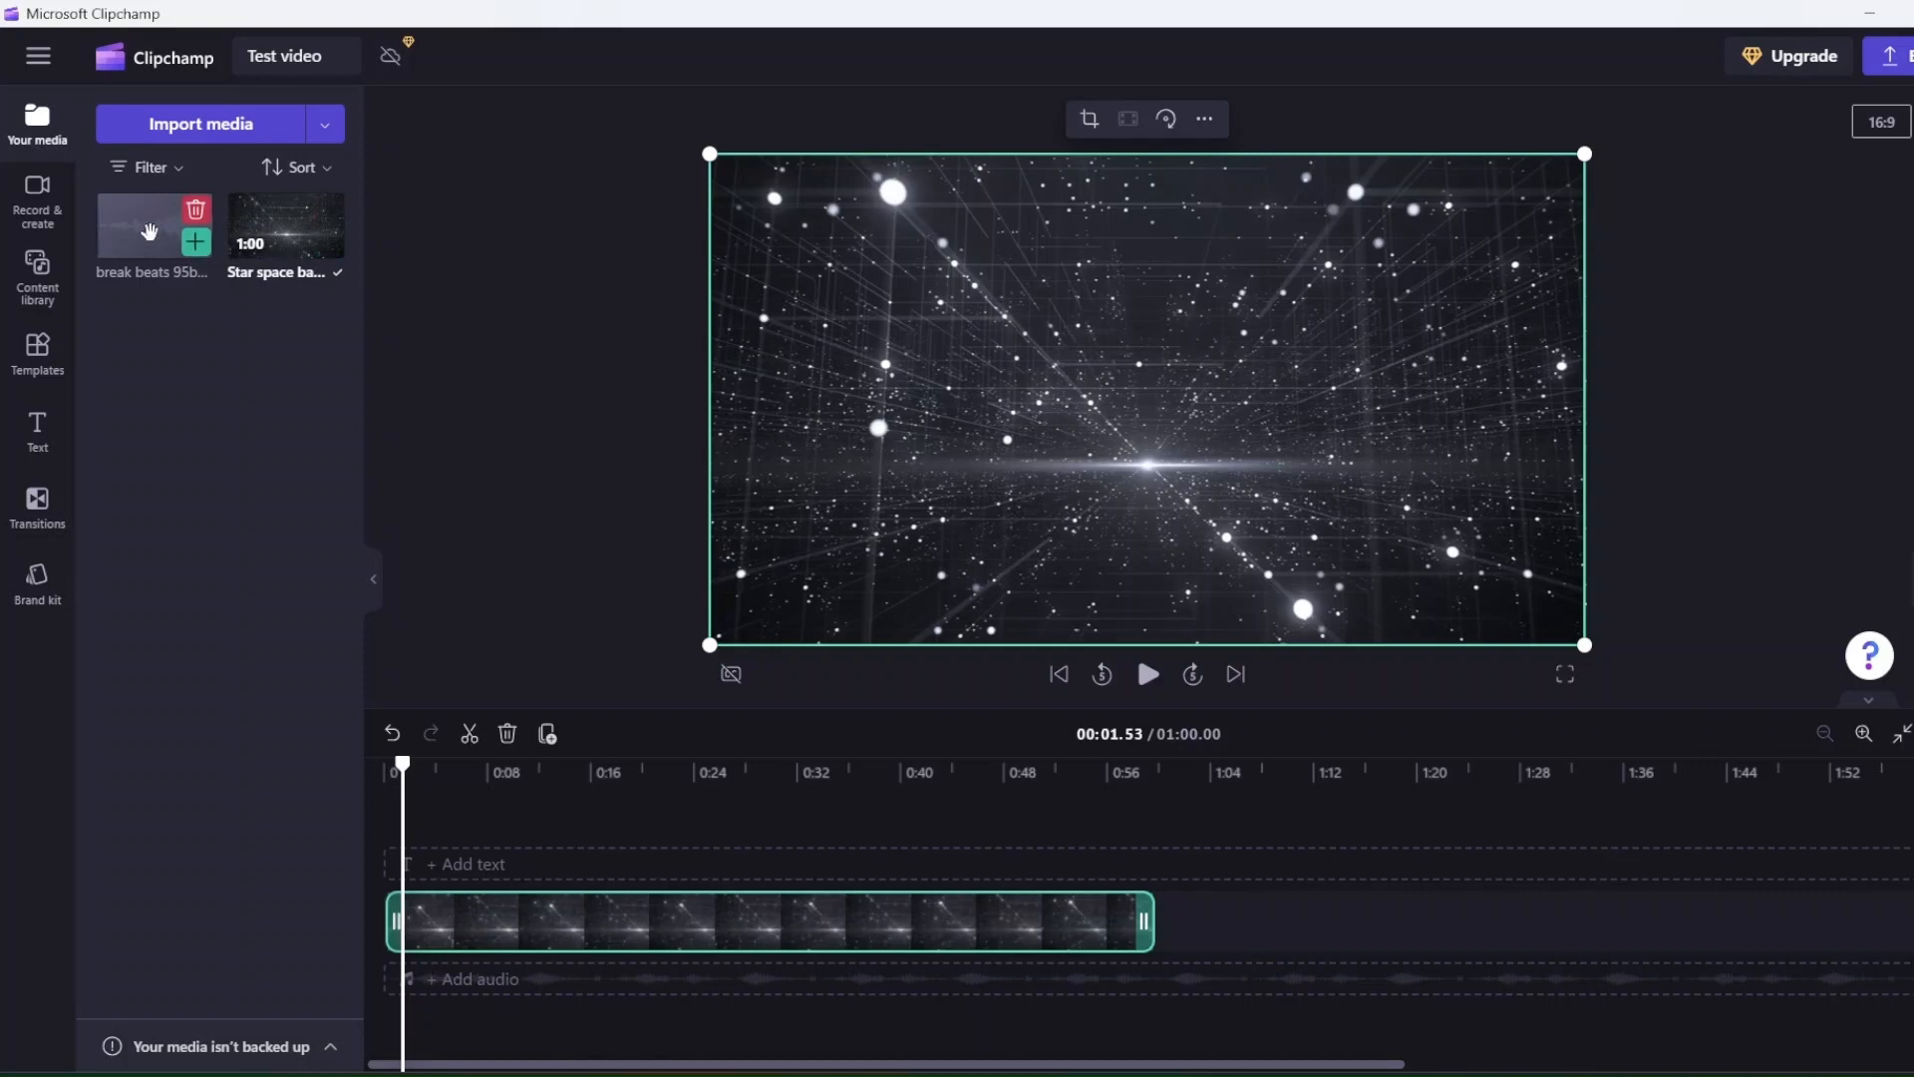
left_click_drag(150, 227, 430, 963)
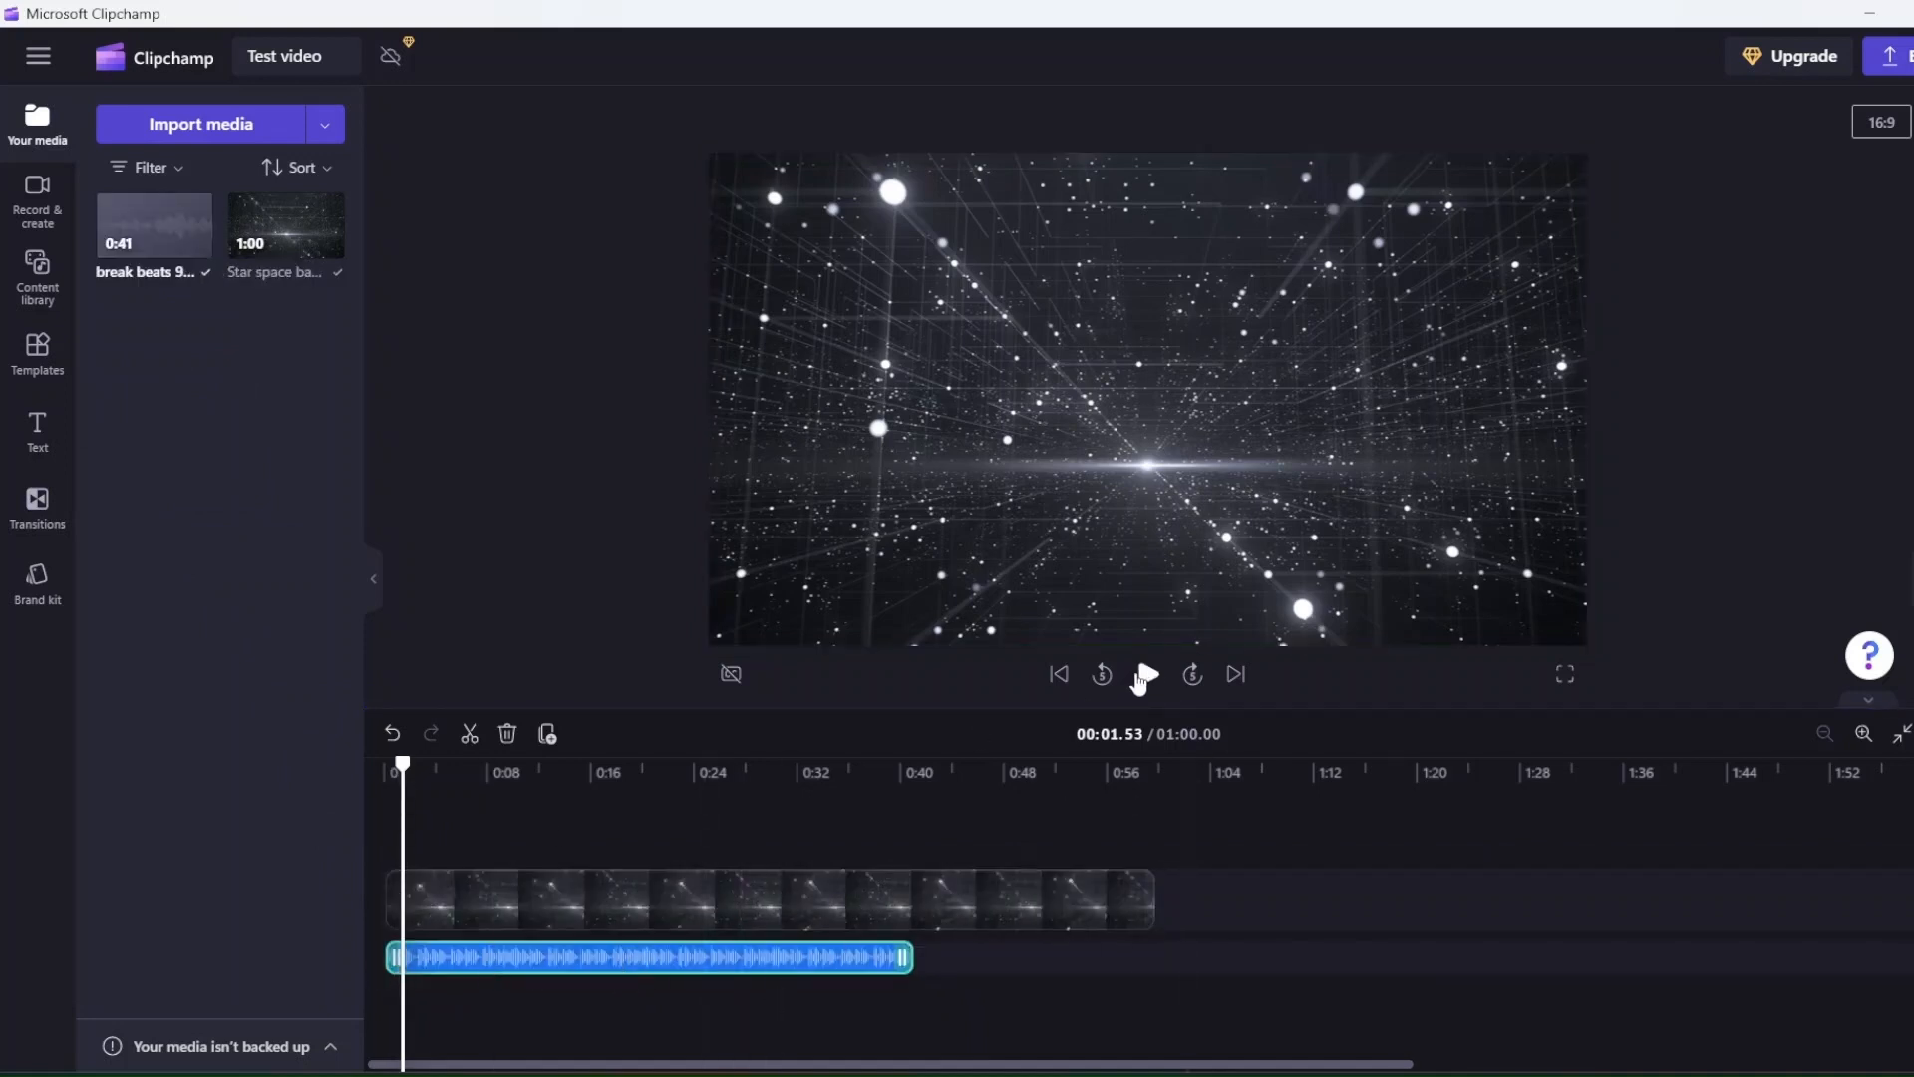
left_click(1148, 676)
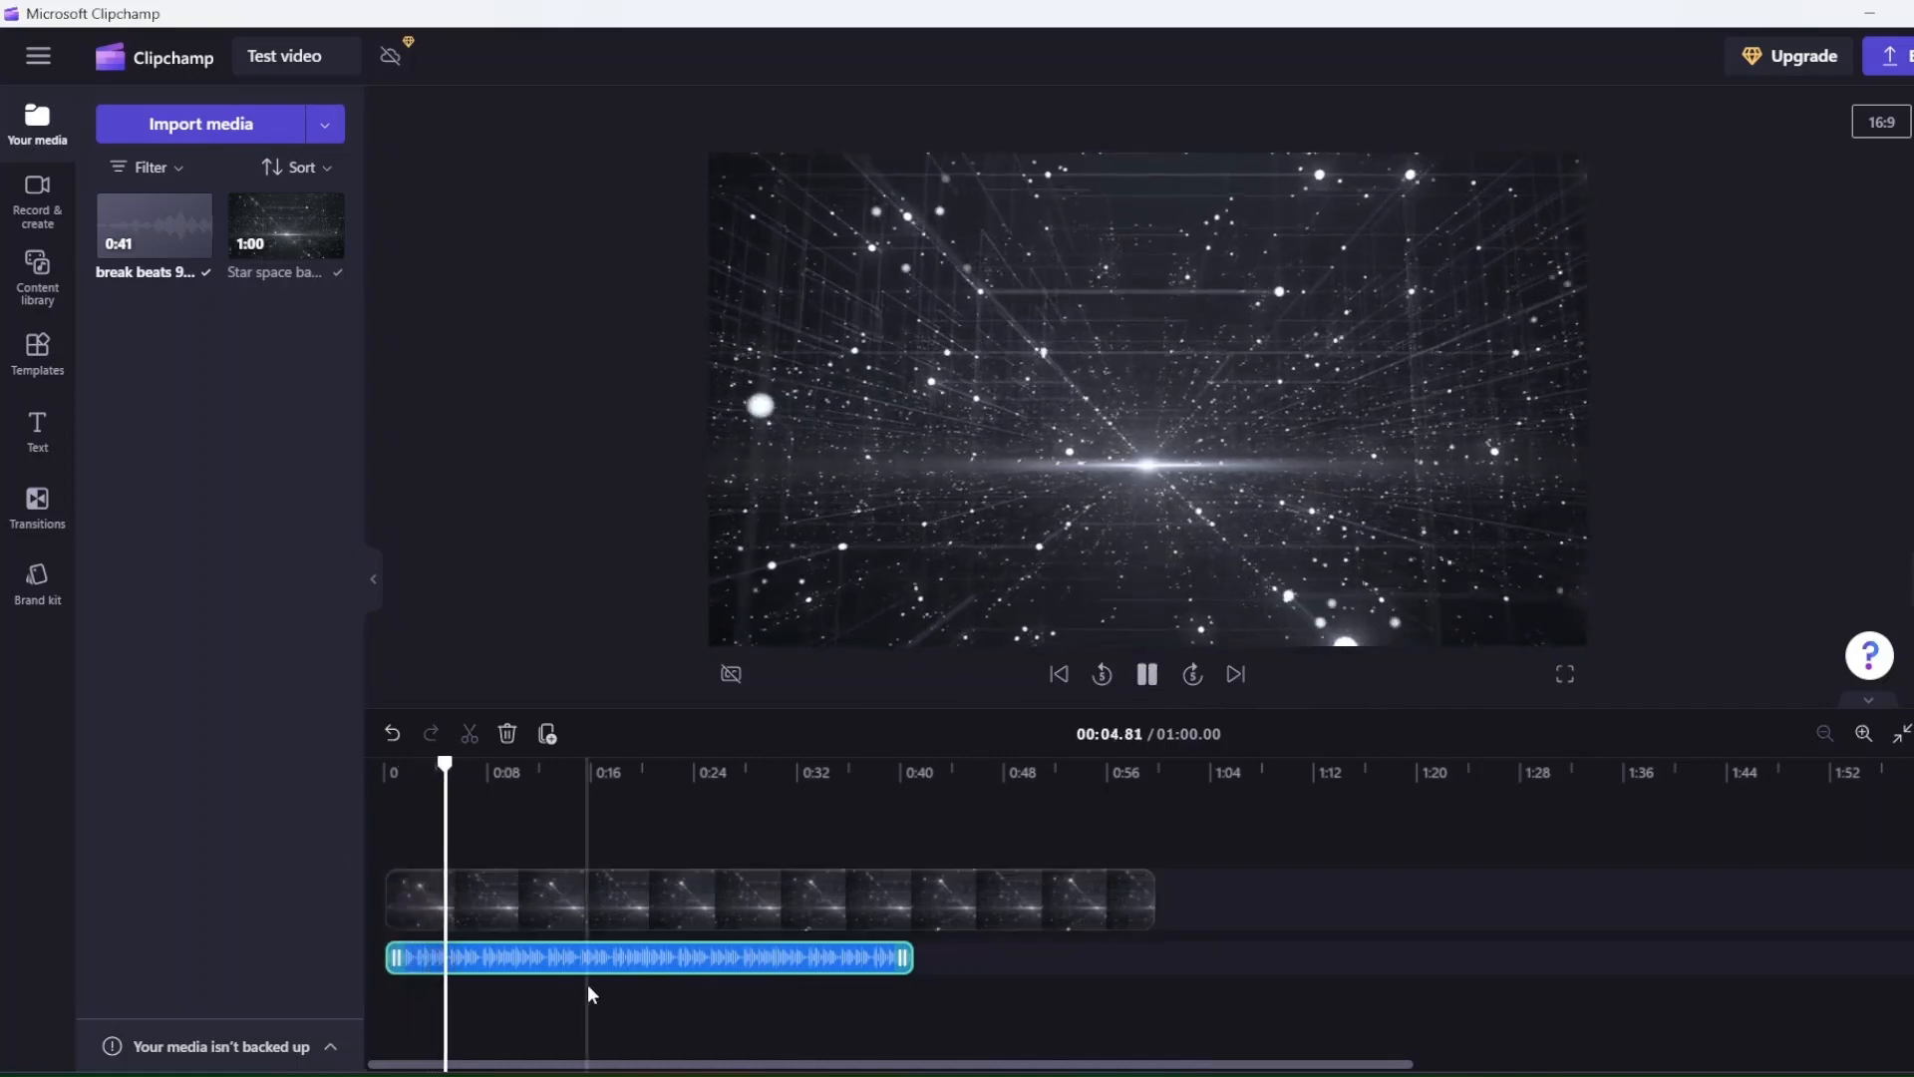
left_click(1147, 675)
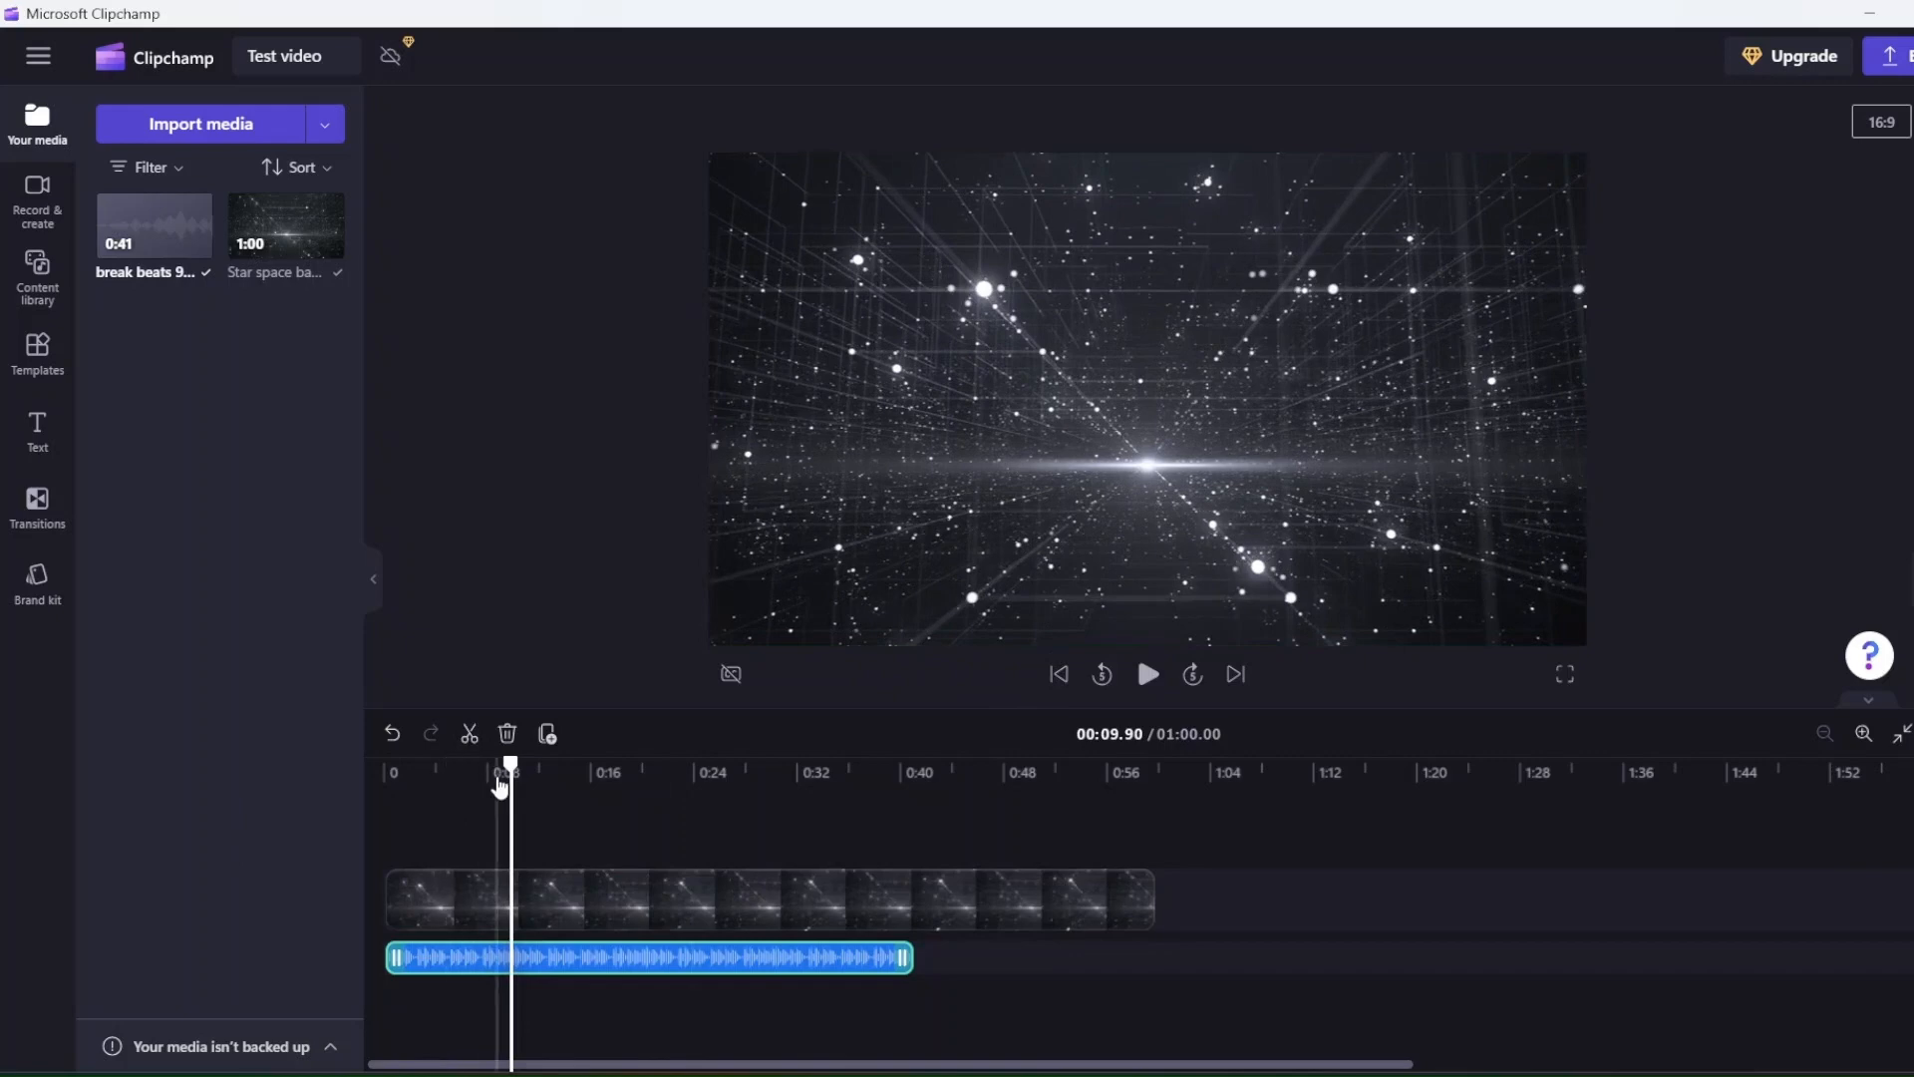
Step: Trim the end of the star space clip to match the end of the break beats audio and play back the ending
left_click(1116, 901)
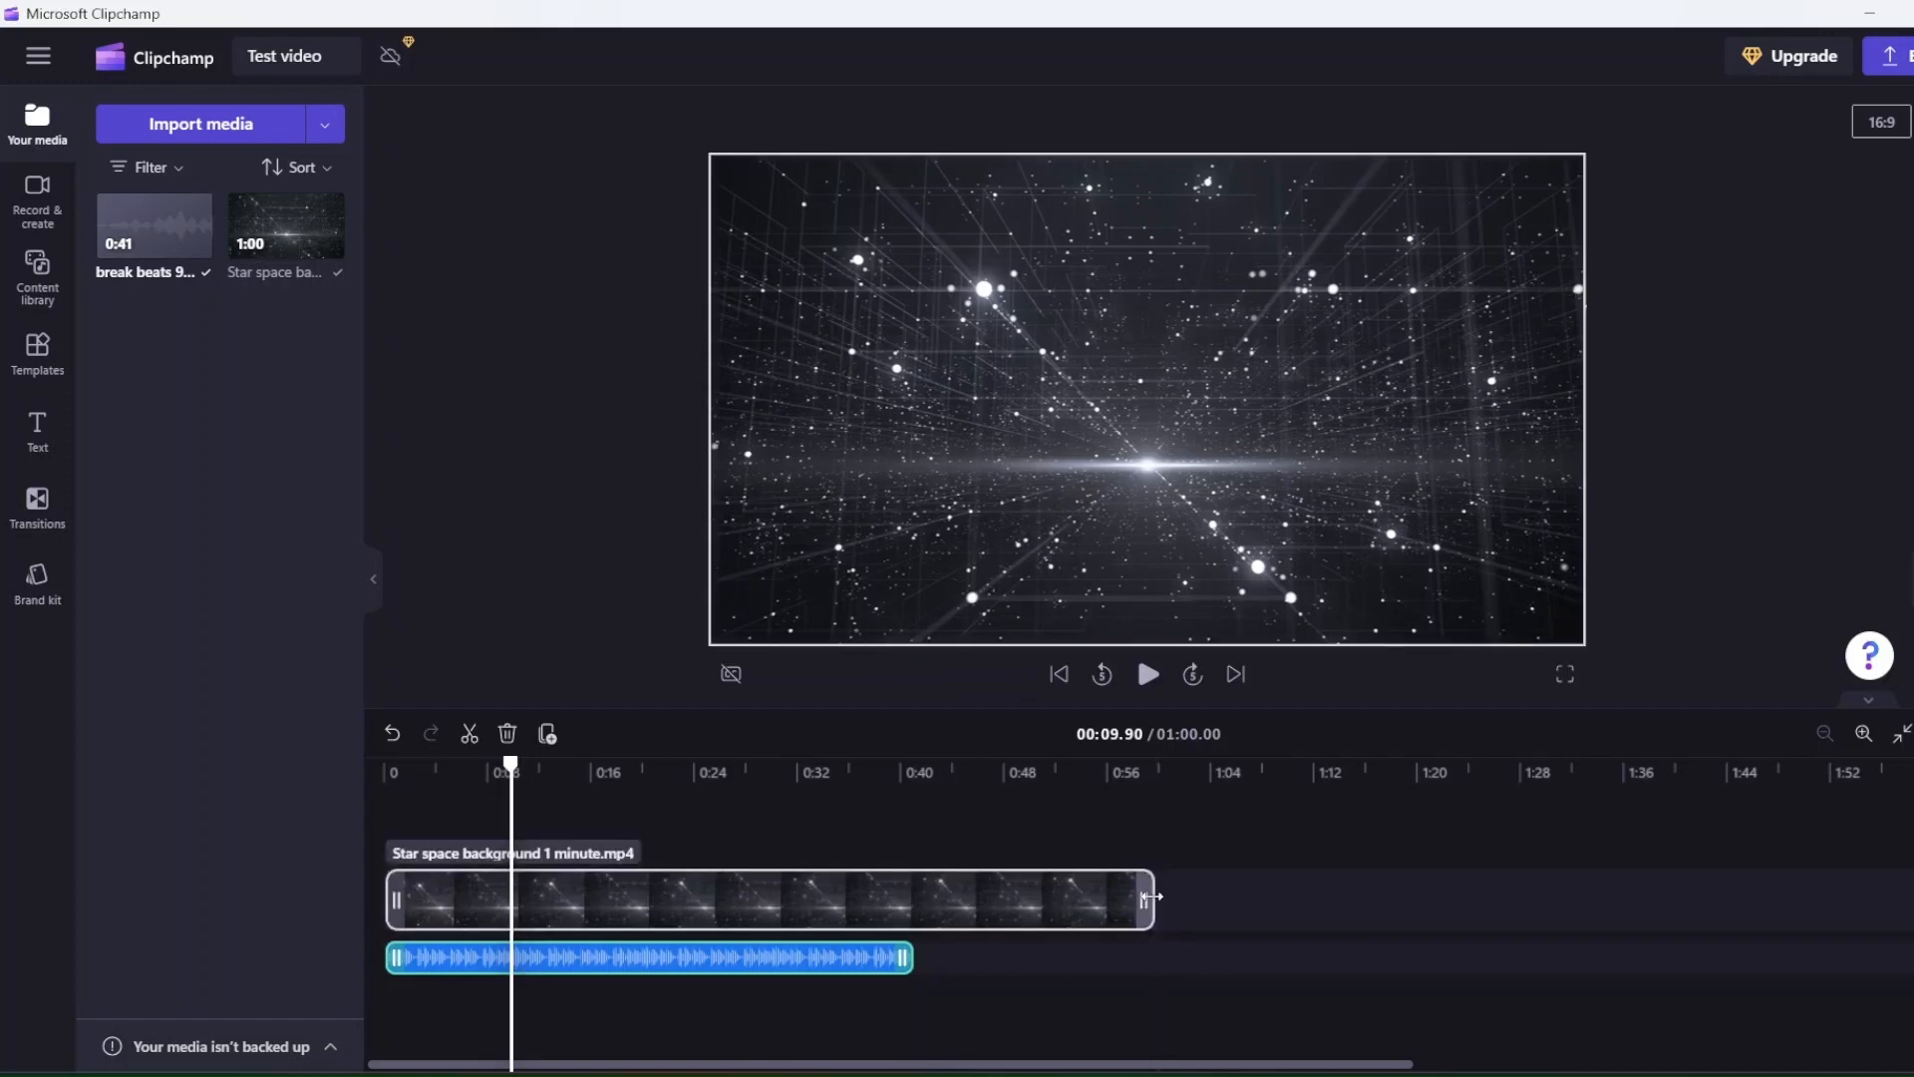
left_click_drag(1151, 896, 910, 905)
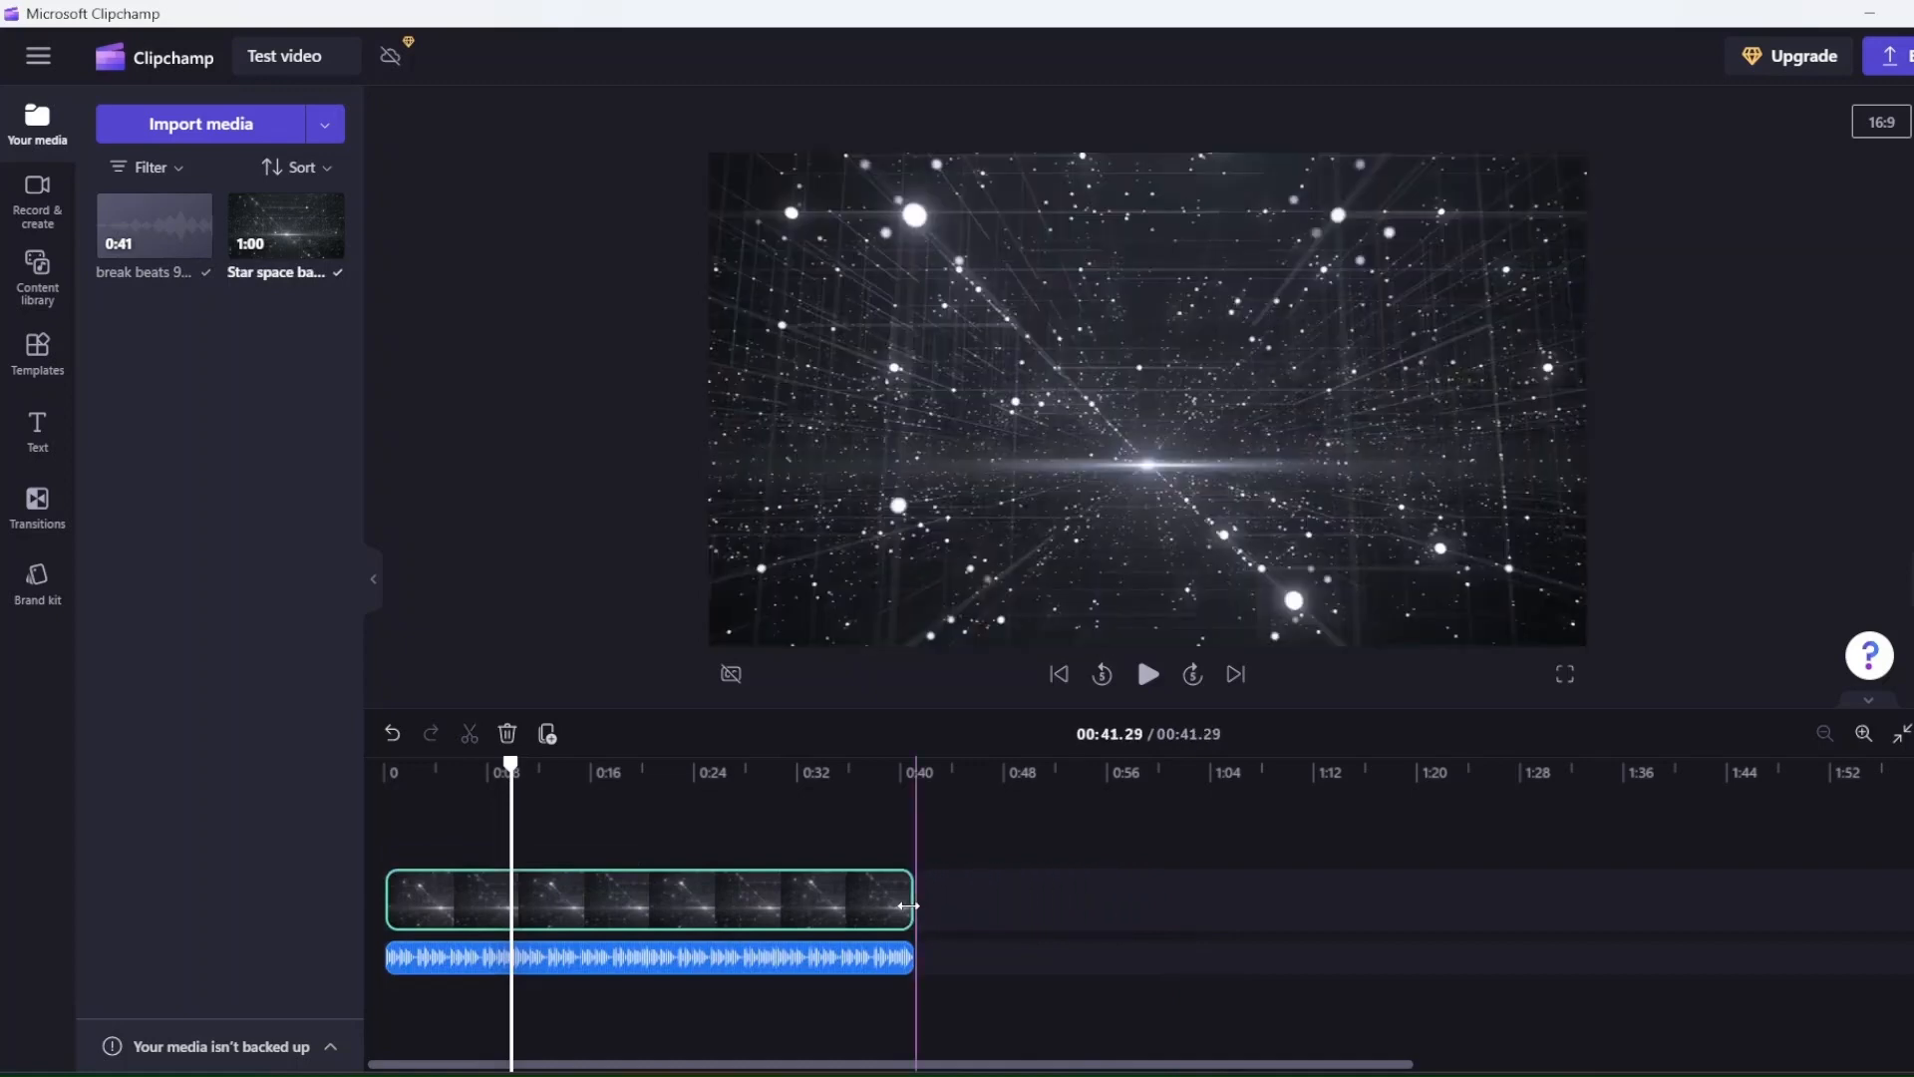
left_click_drag(910, 905, 909, 906)
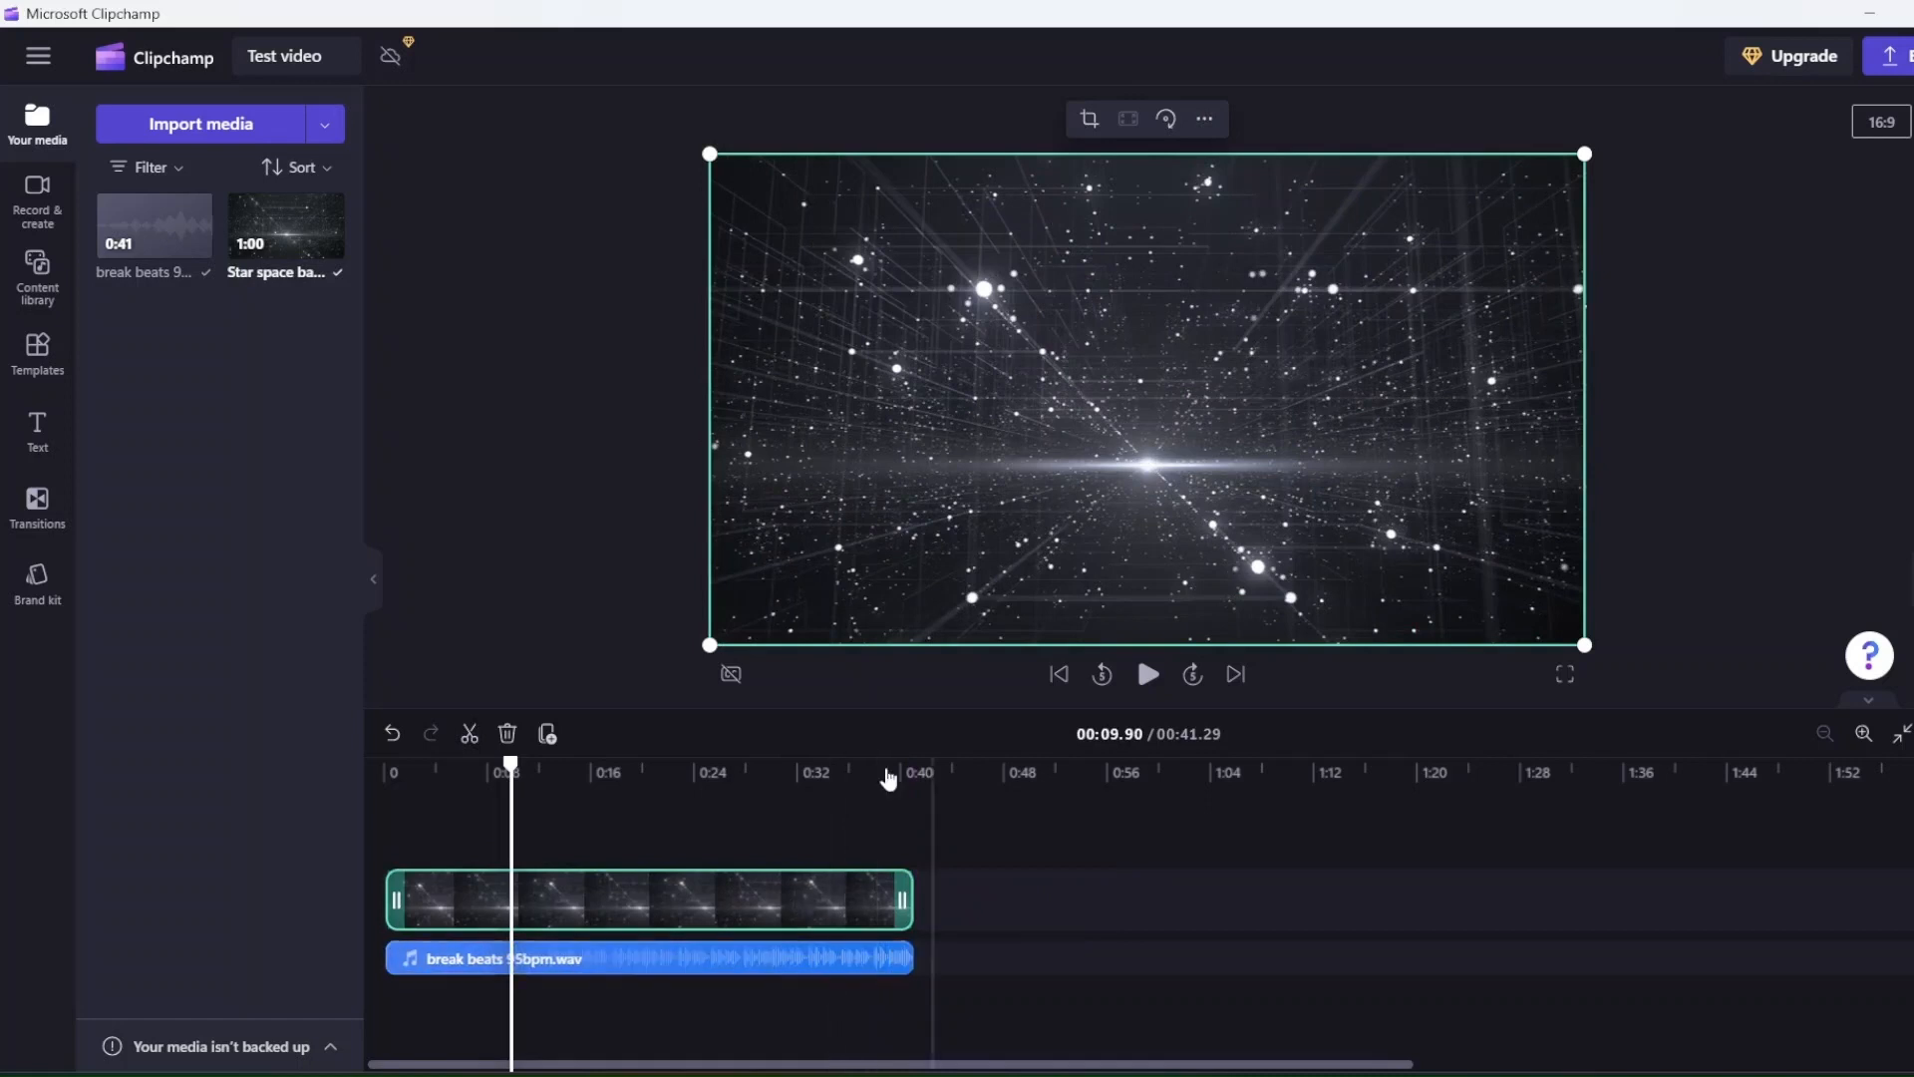
left_click(852, 770)
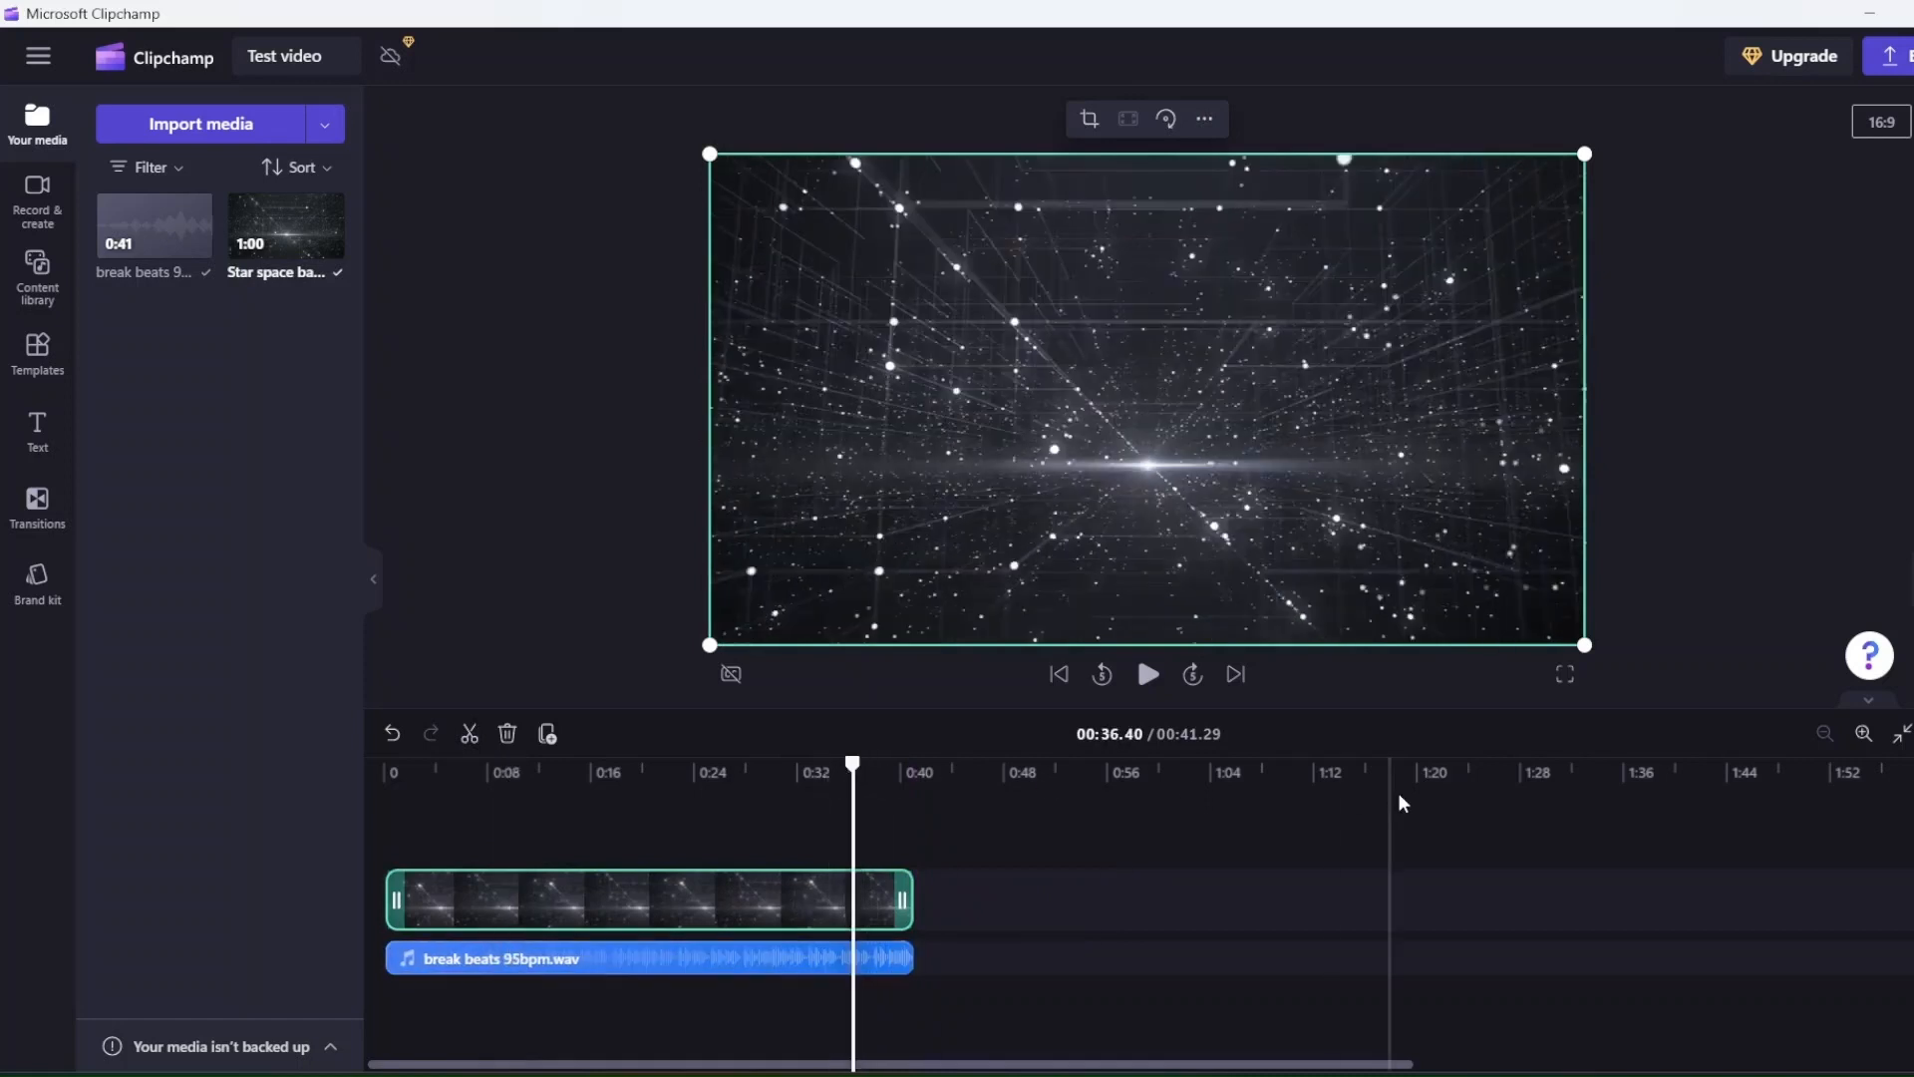
key("space")
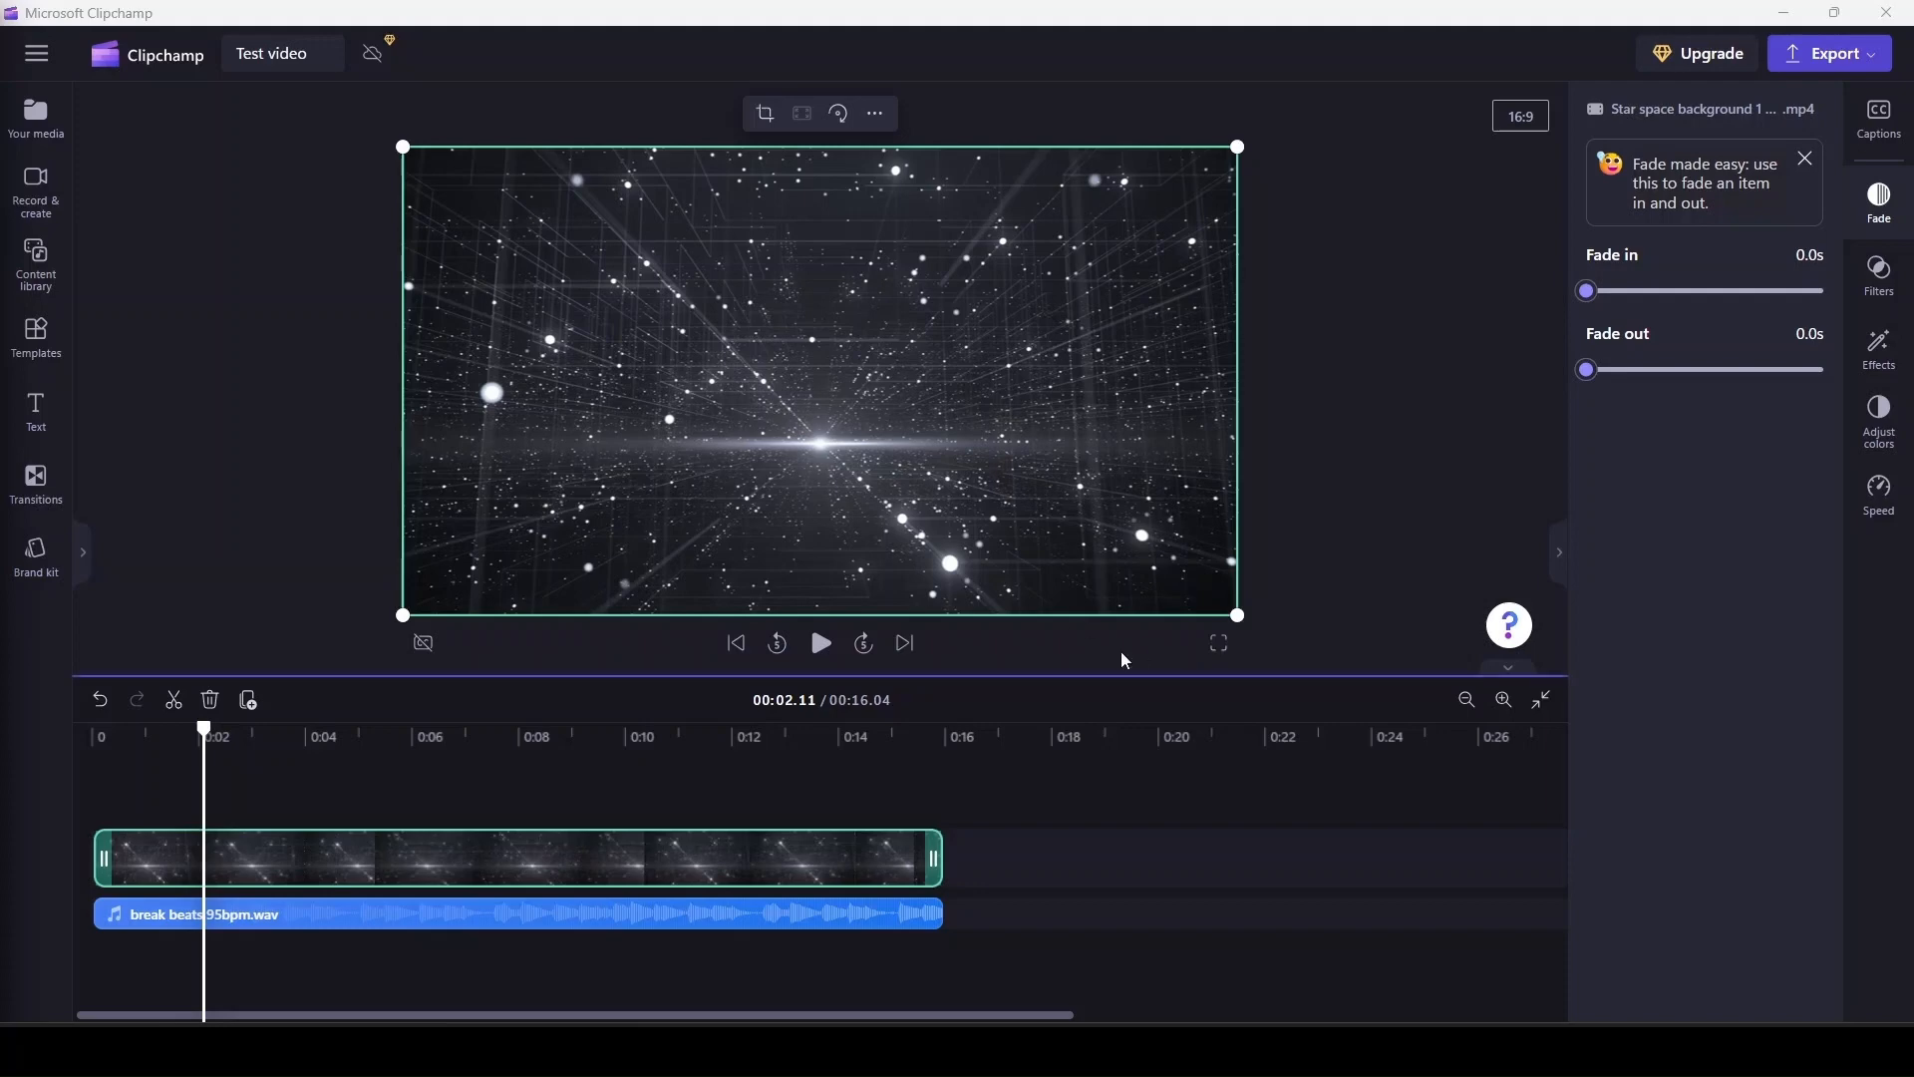
Step: Set a 1.9-second fade-in on the star space background clip and play it from the start
left_click(673, 927)
left_click(671, 873)
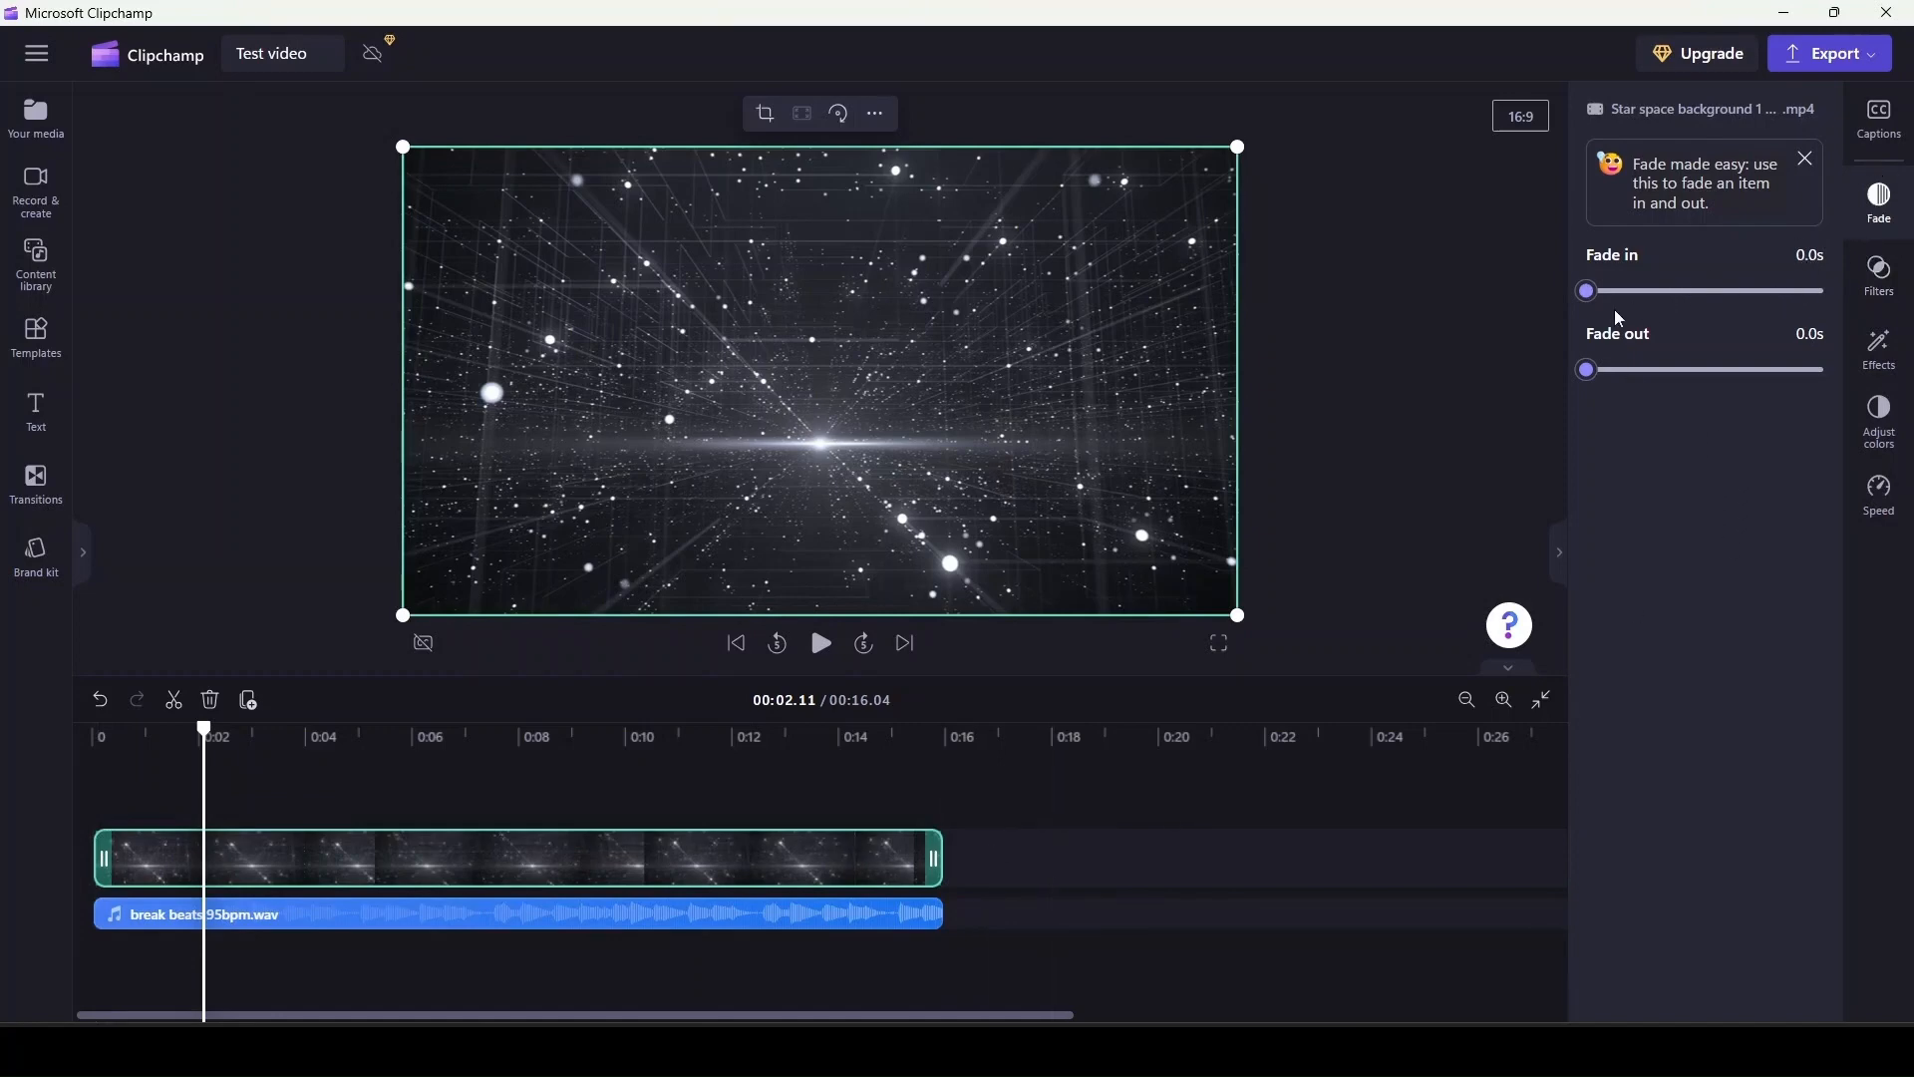
left_click_drag(1594, 297, 1809, 312)
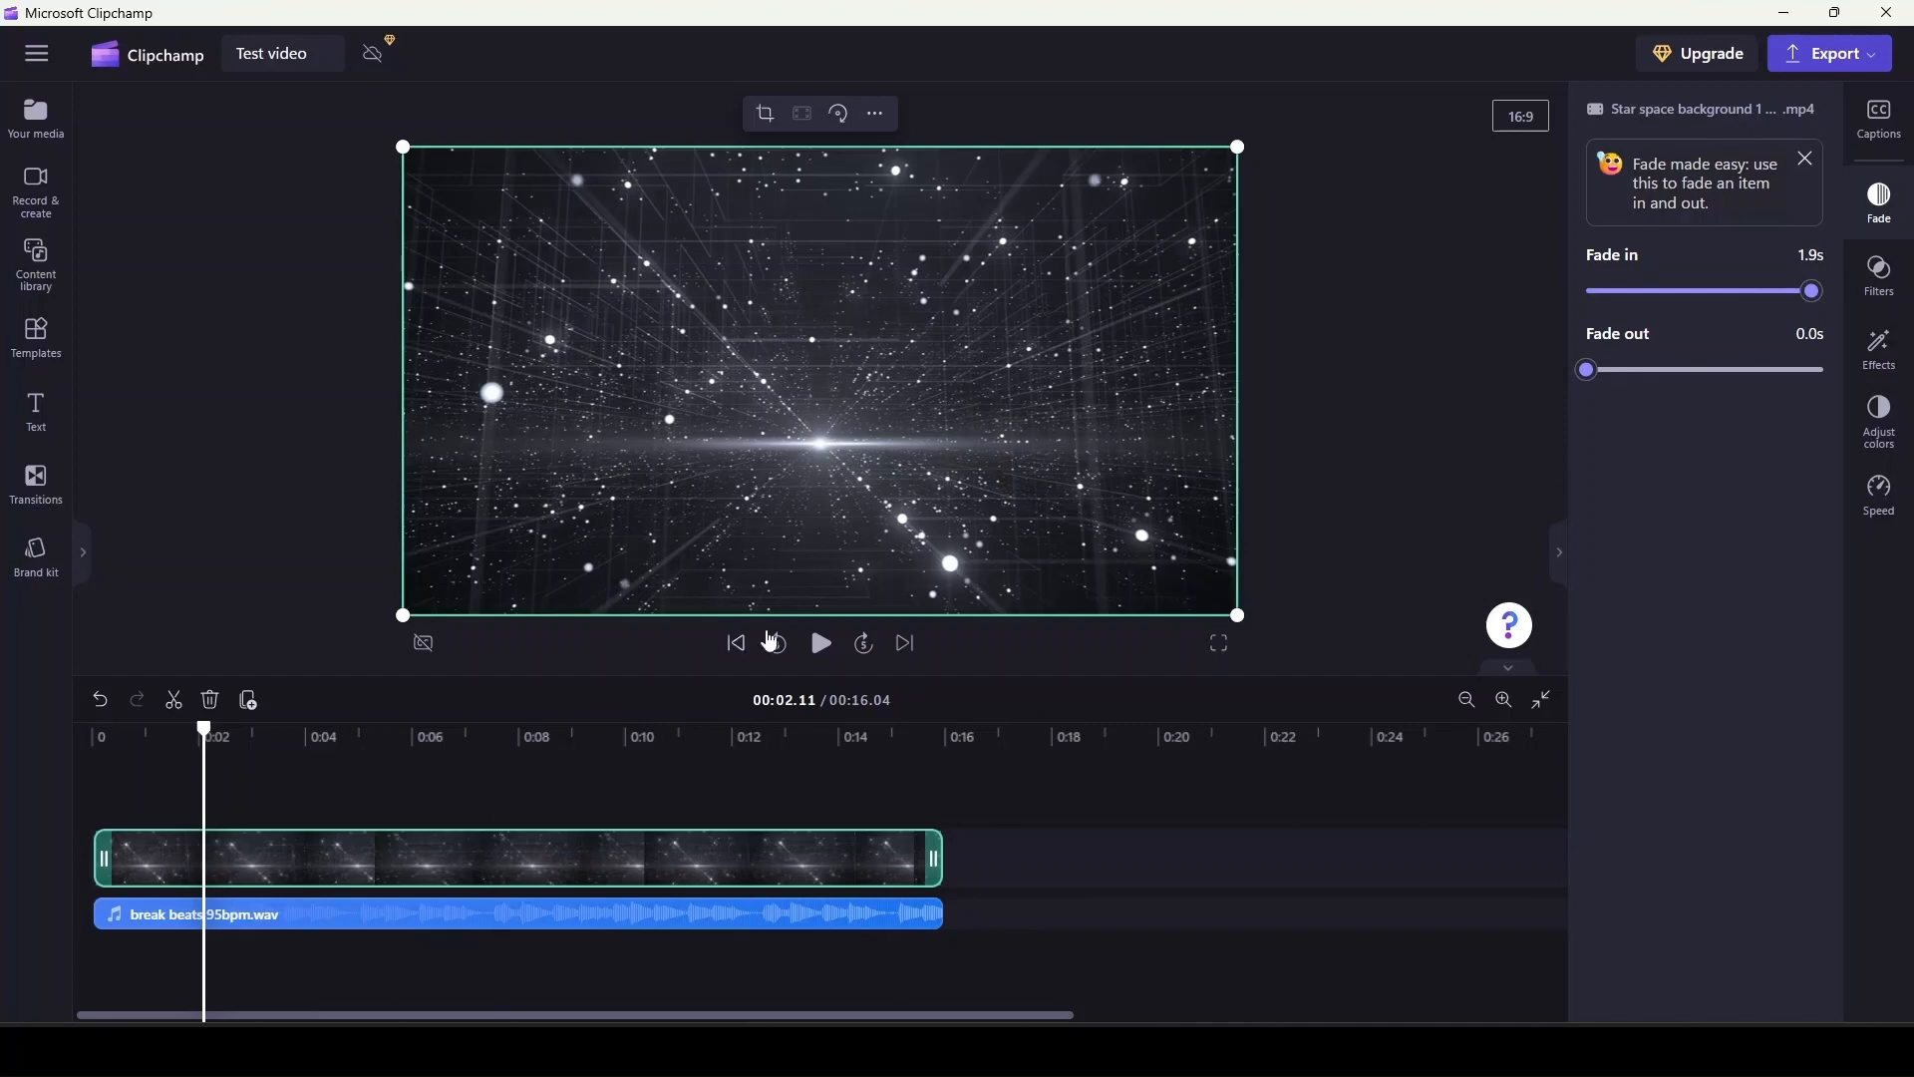
left_click(753, 648)
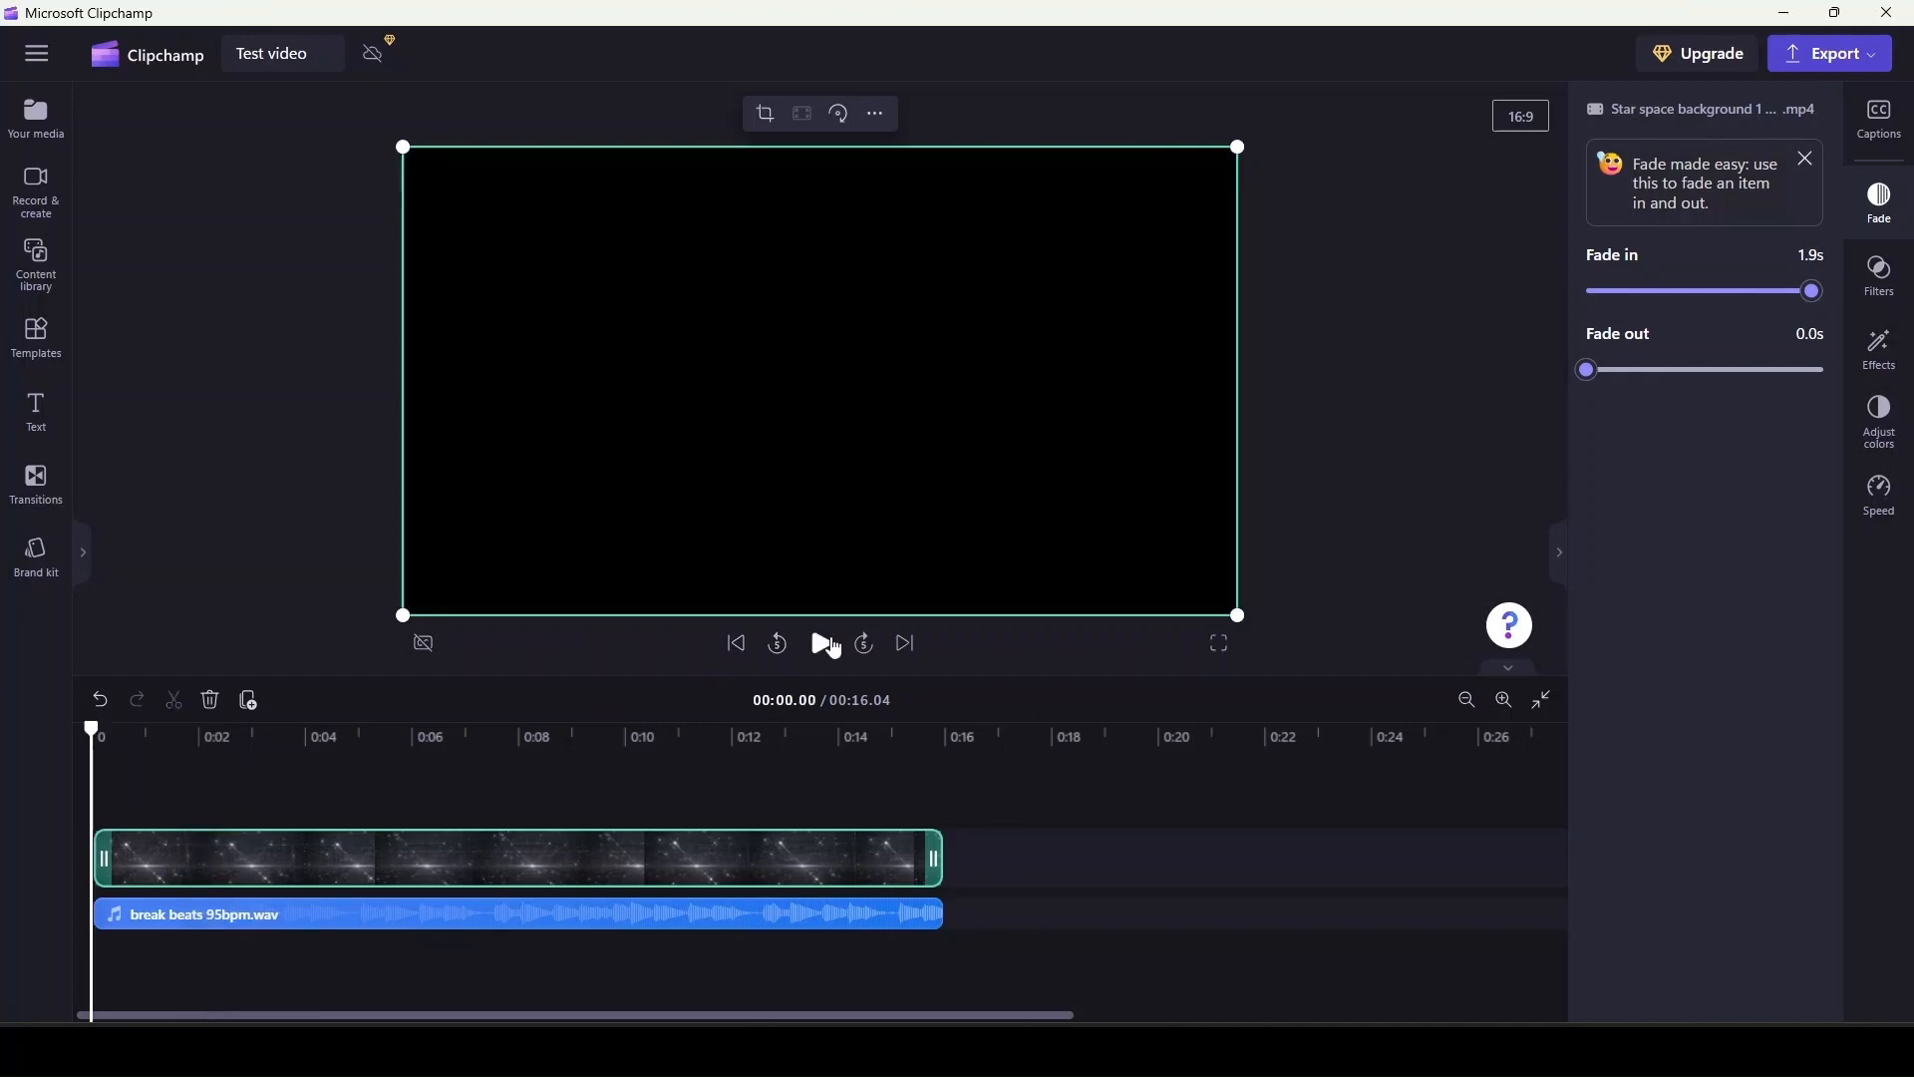
left_click(823, 644)
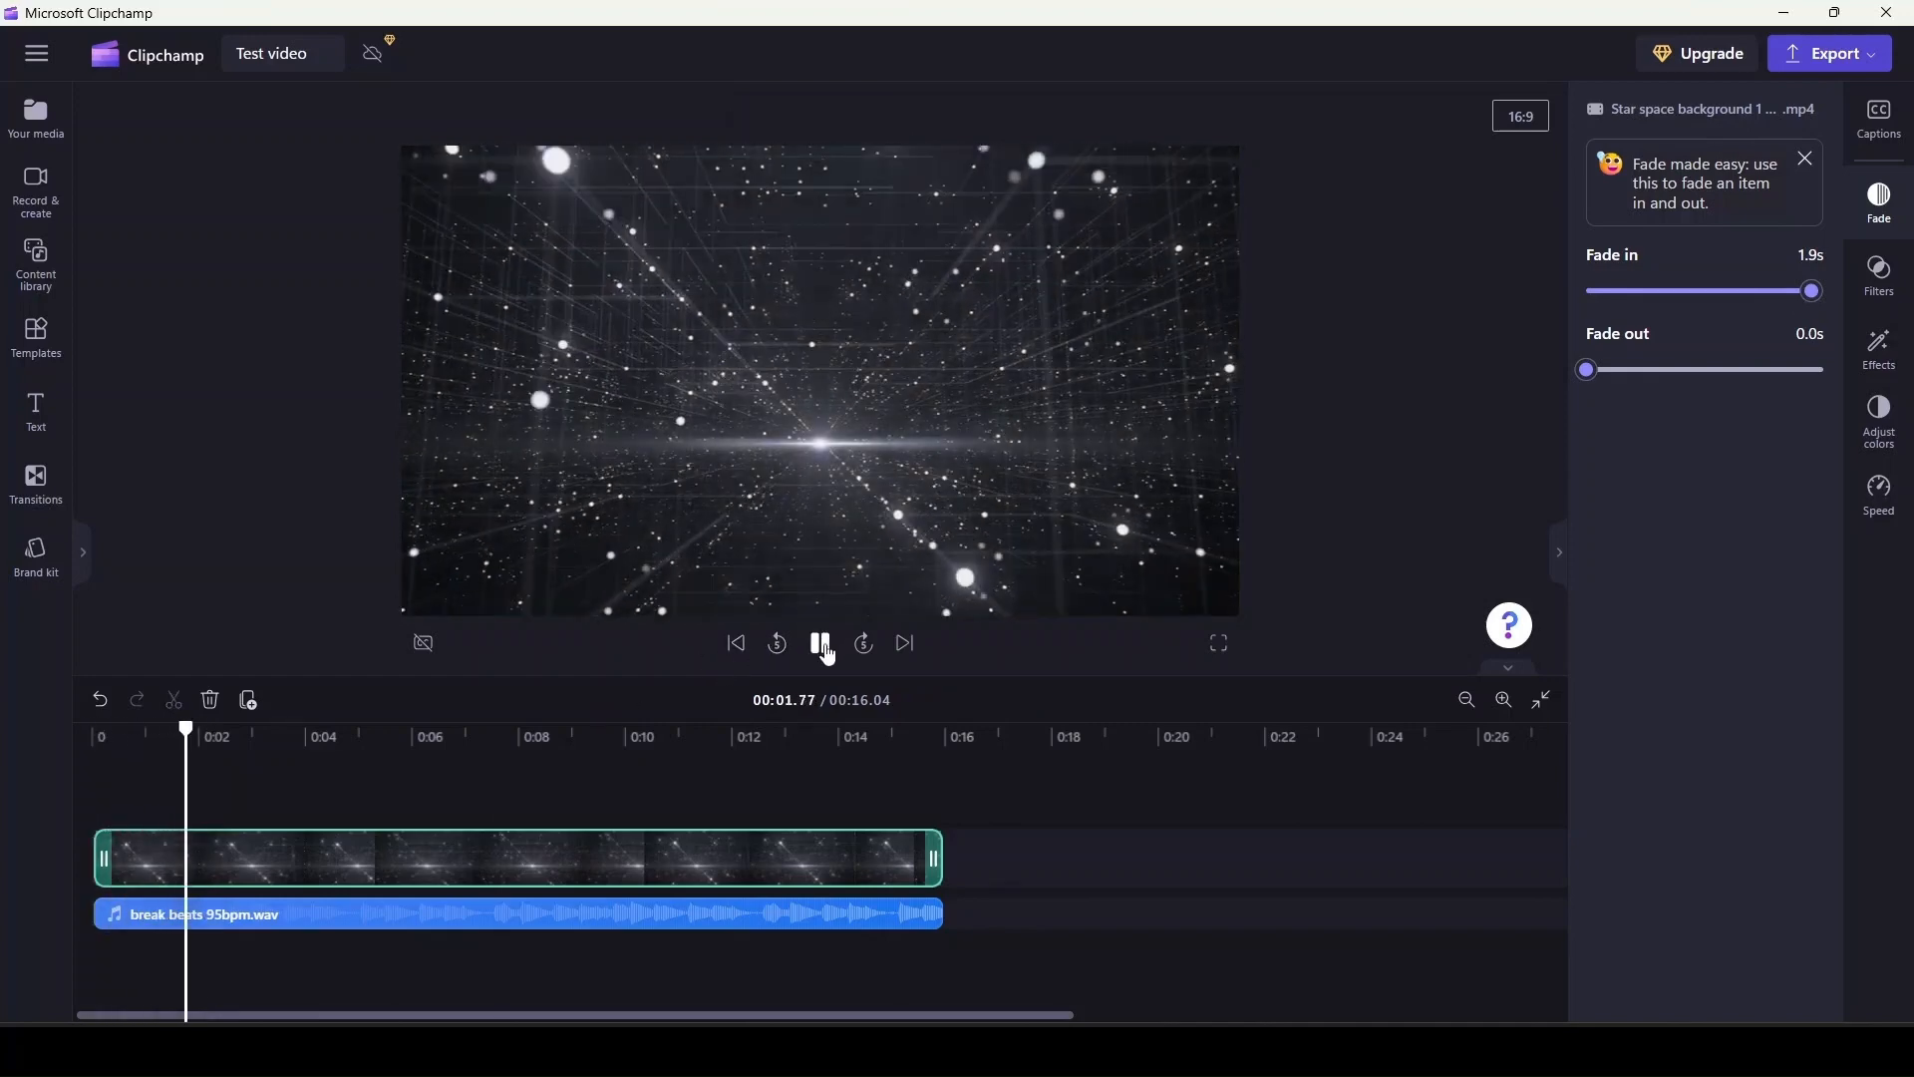
left_click(831, 646)
Step: Lower the volume of the break beats audio to 21%
left_click(444, 916)
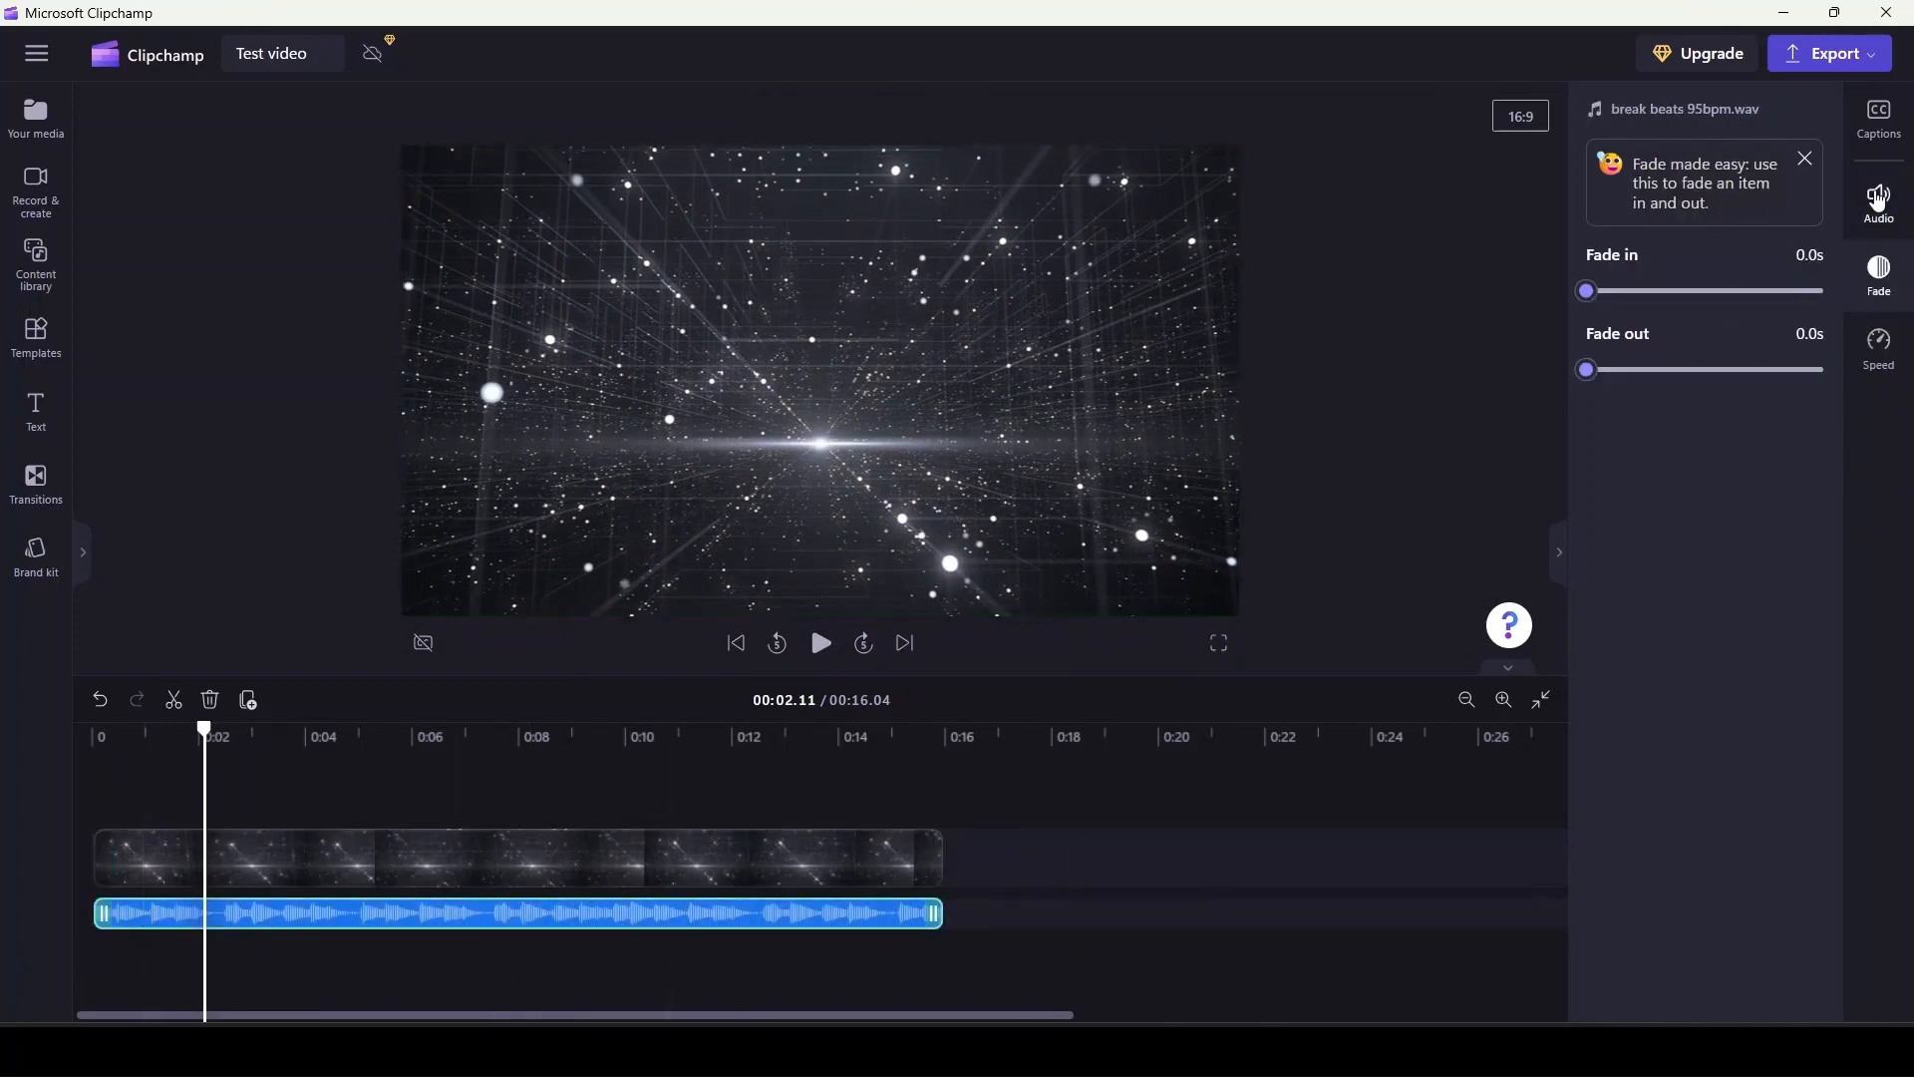
left_click(1881, 199)
left_click_drag(1695, 315, 1668, 328)
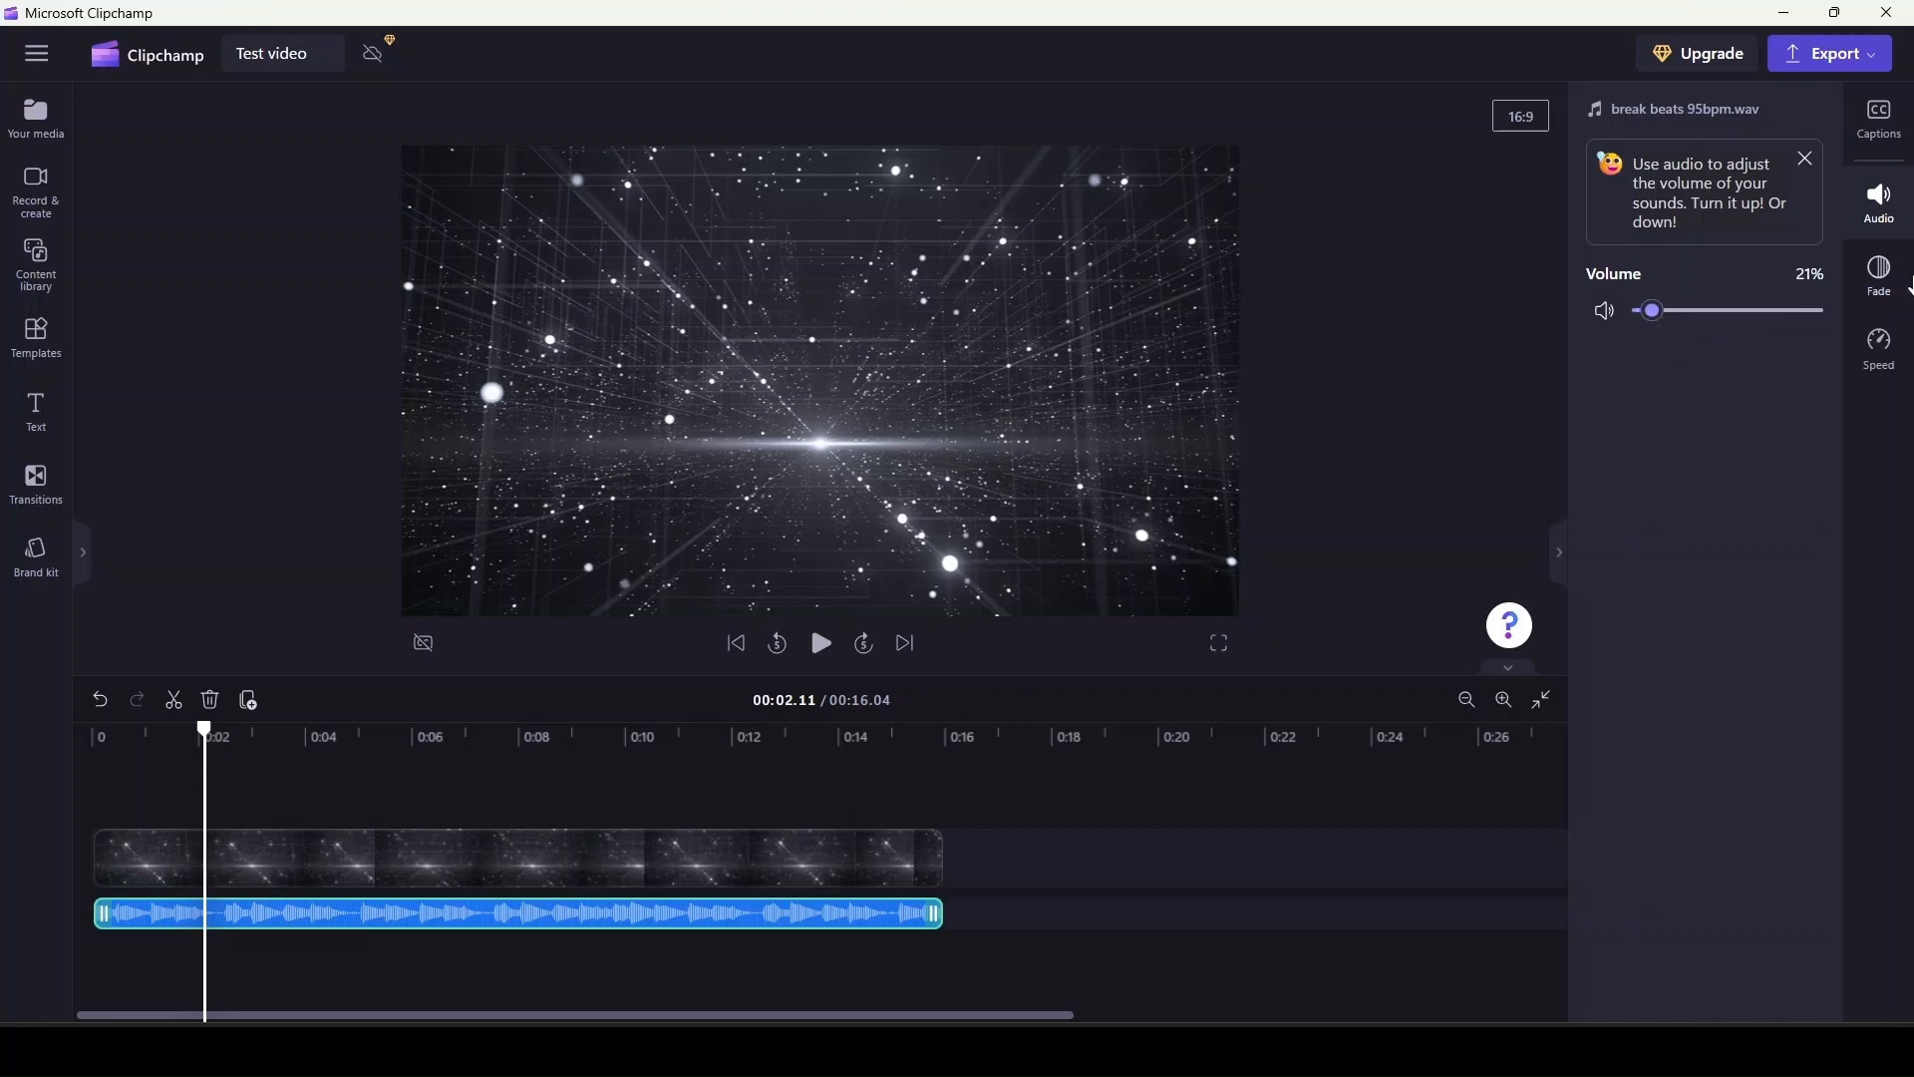
Step: Set a 2.0-second fade-in on the break beats audio and play the video from the start
left_click(1880, 275)
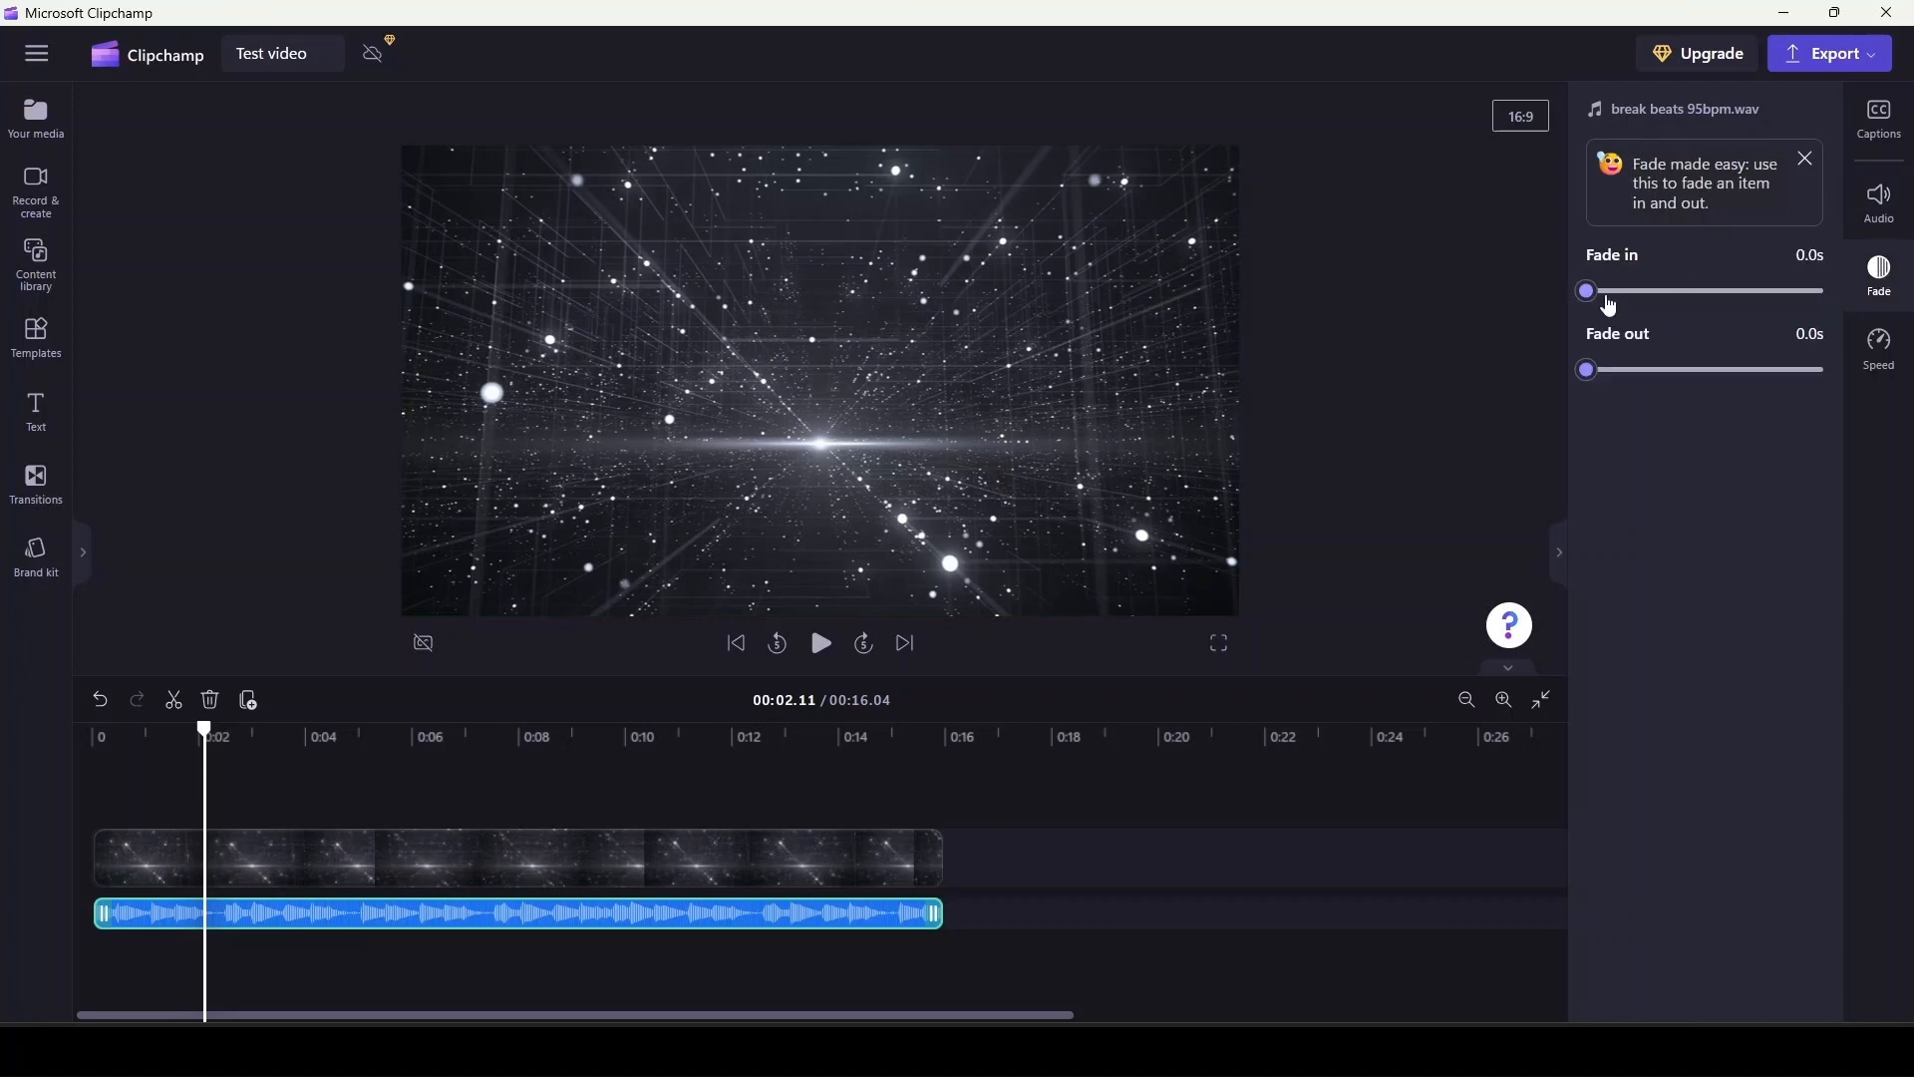
left_click_drag(1591, 291, 1827, 291)
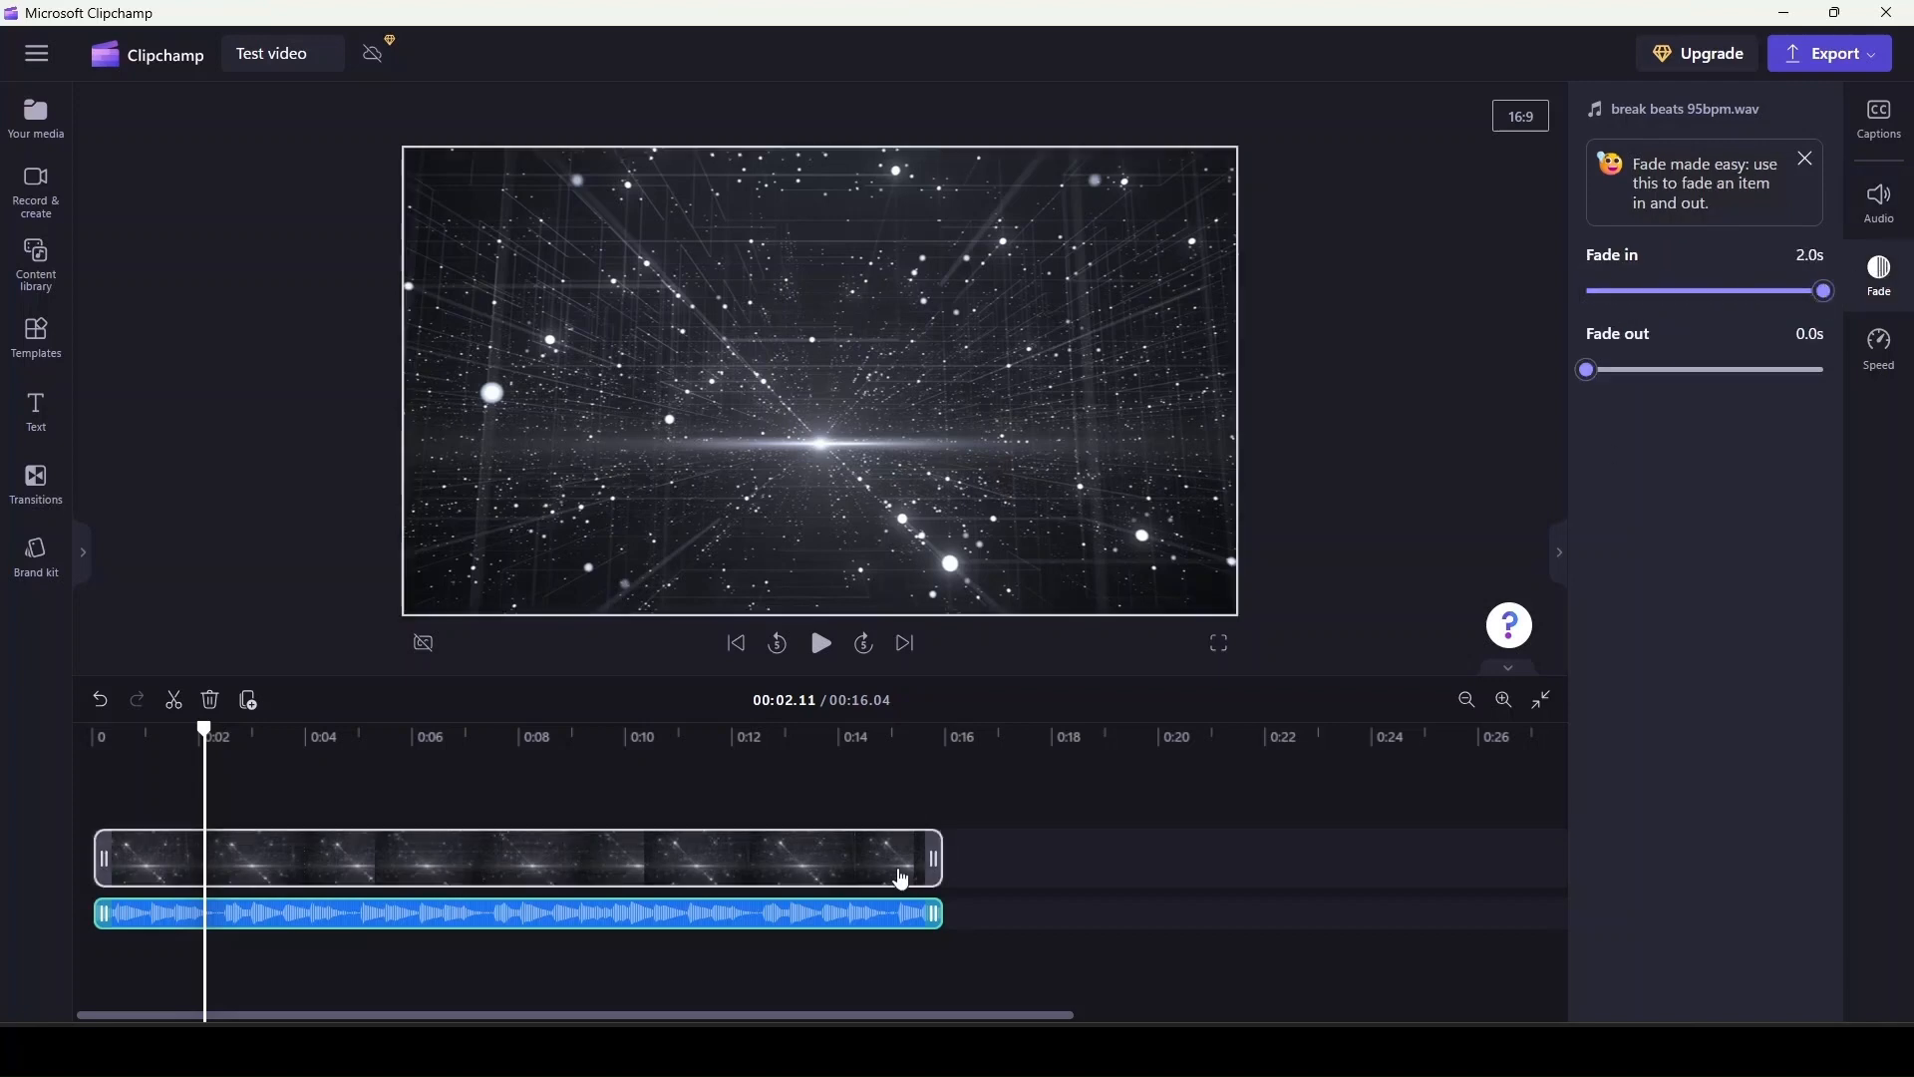
left_click(736, 646)
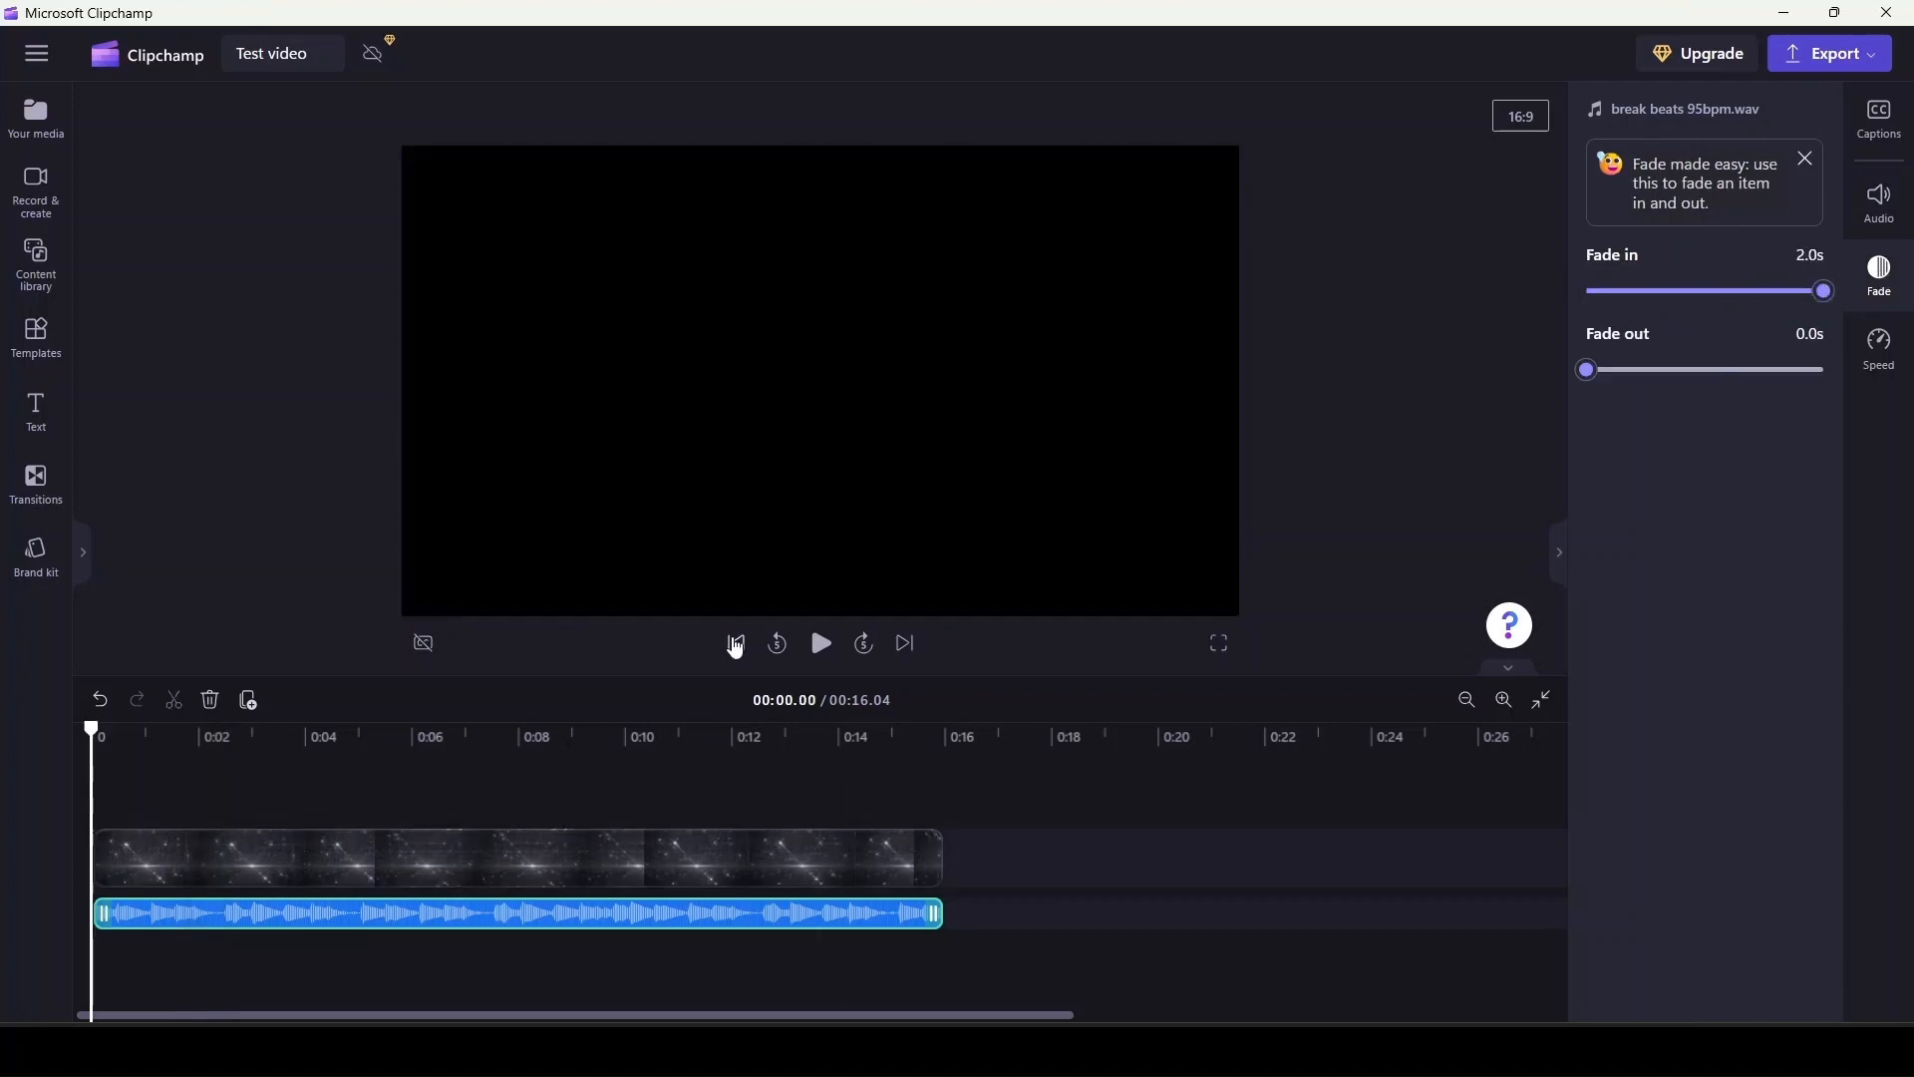
left_click(820, 645)
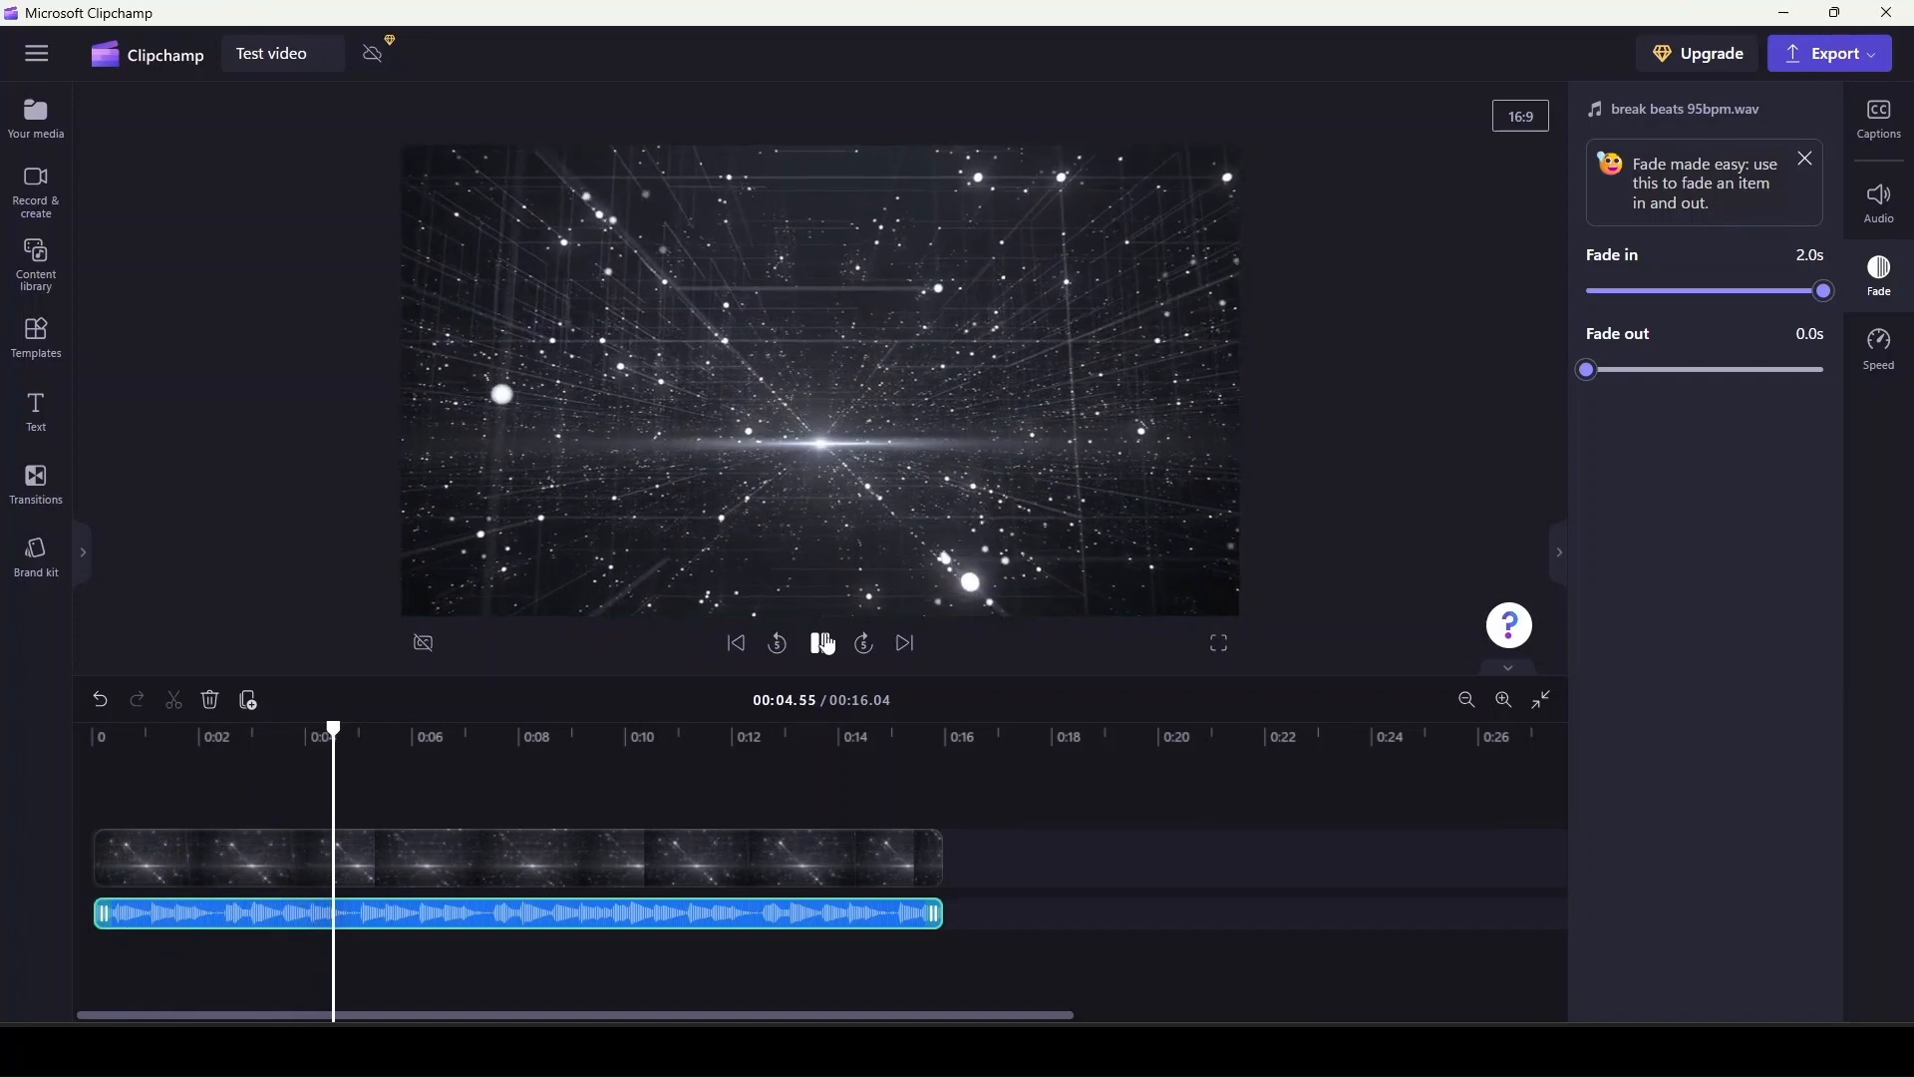
left_click(824, 645)
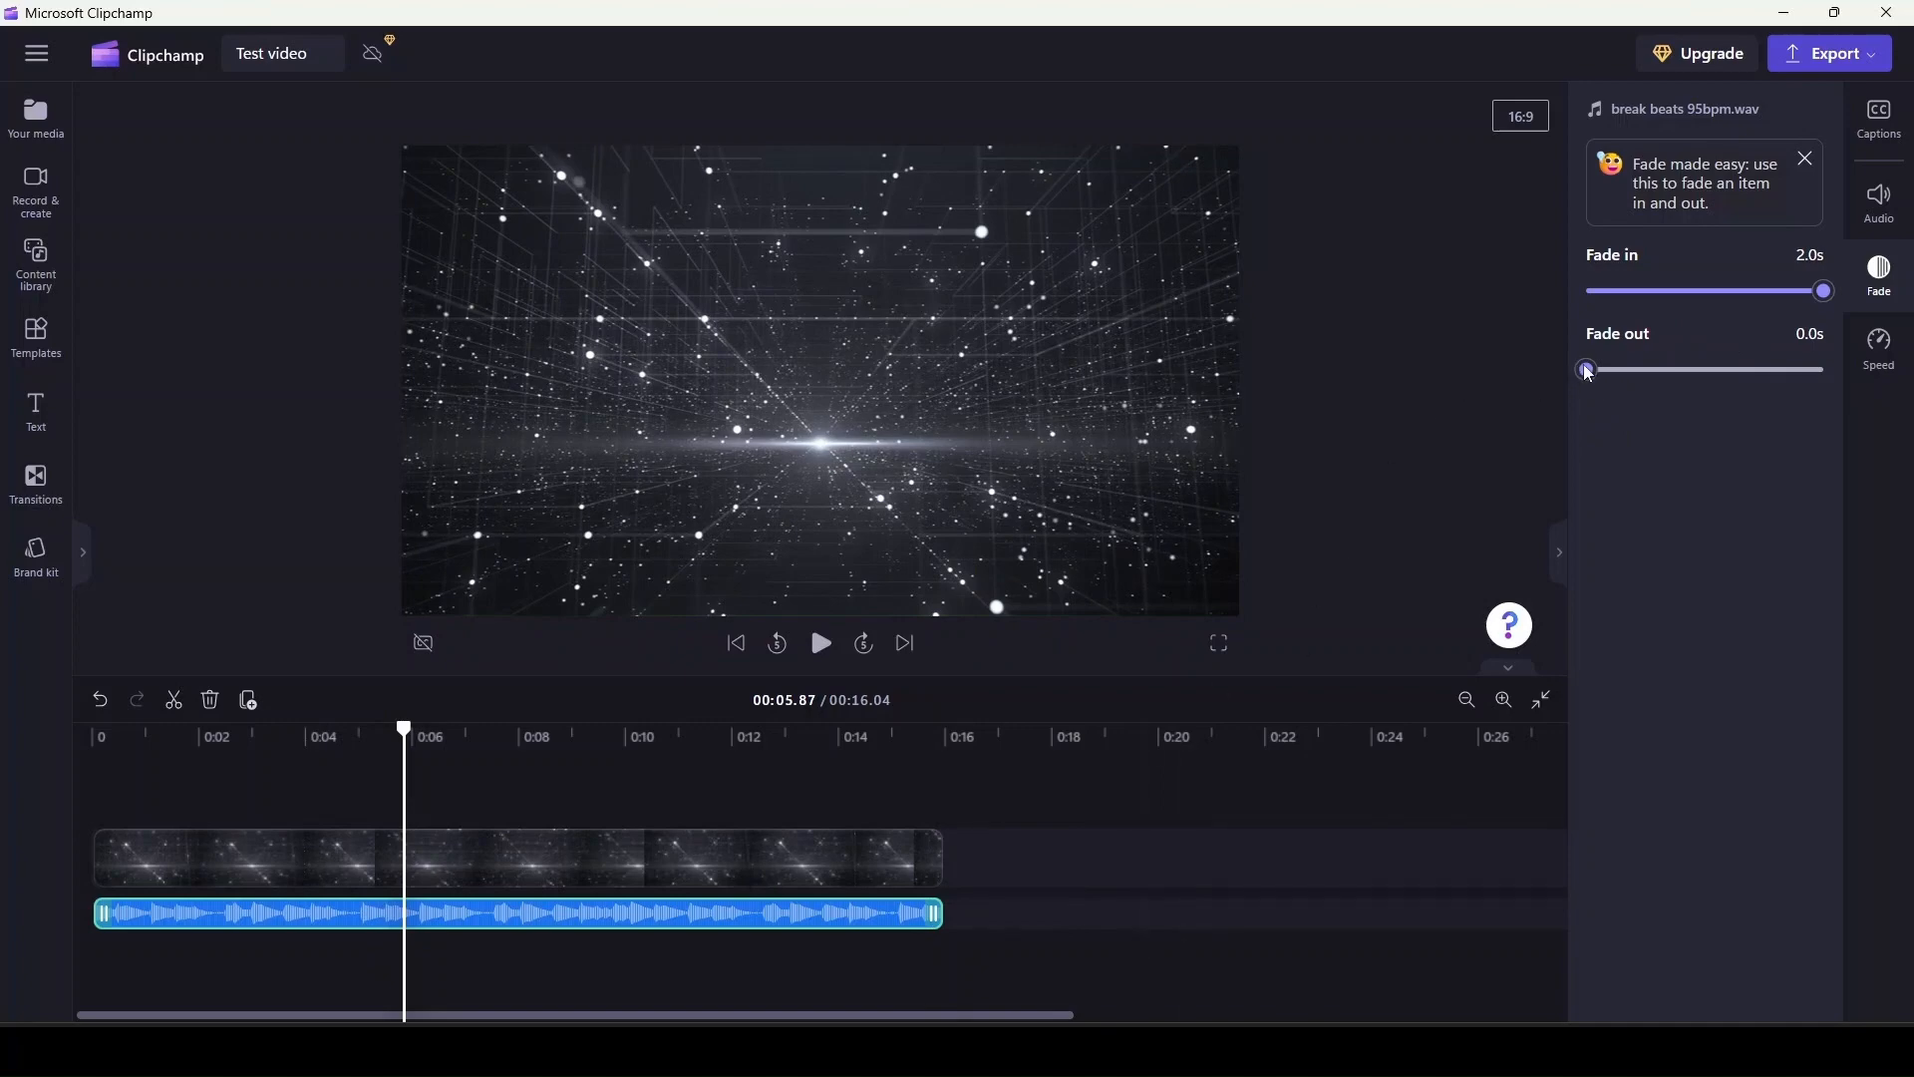
Step: Add a 1.2-second fade-out to the break beats audio and 1.0 second to the star space clip, and preview the ending
left_click_drag(1590, 370, 1731, 371)
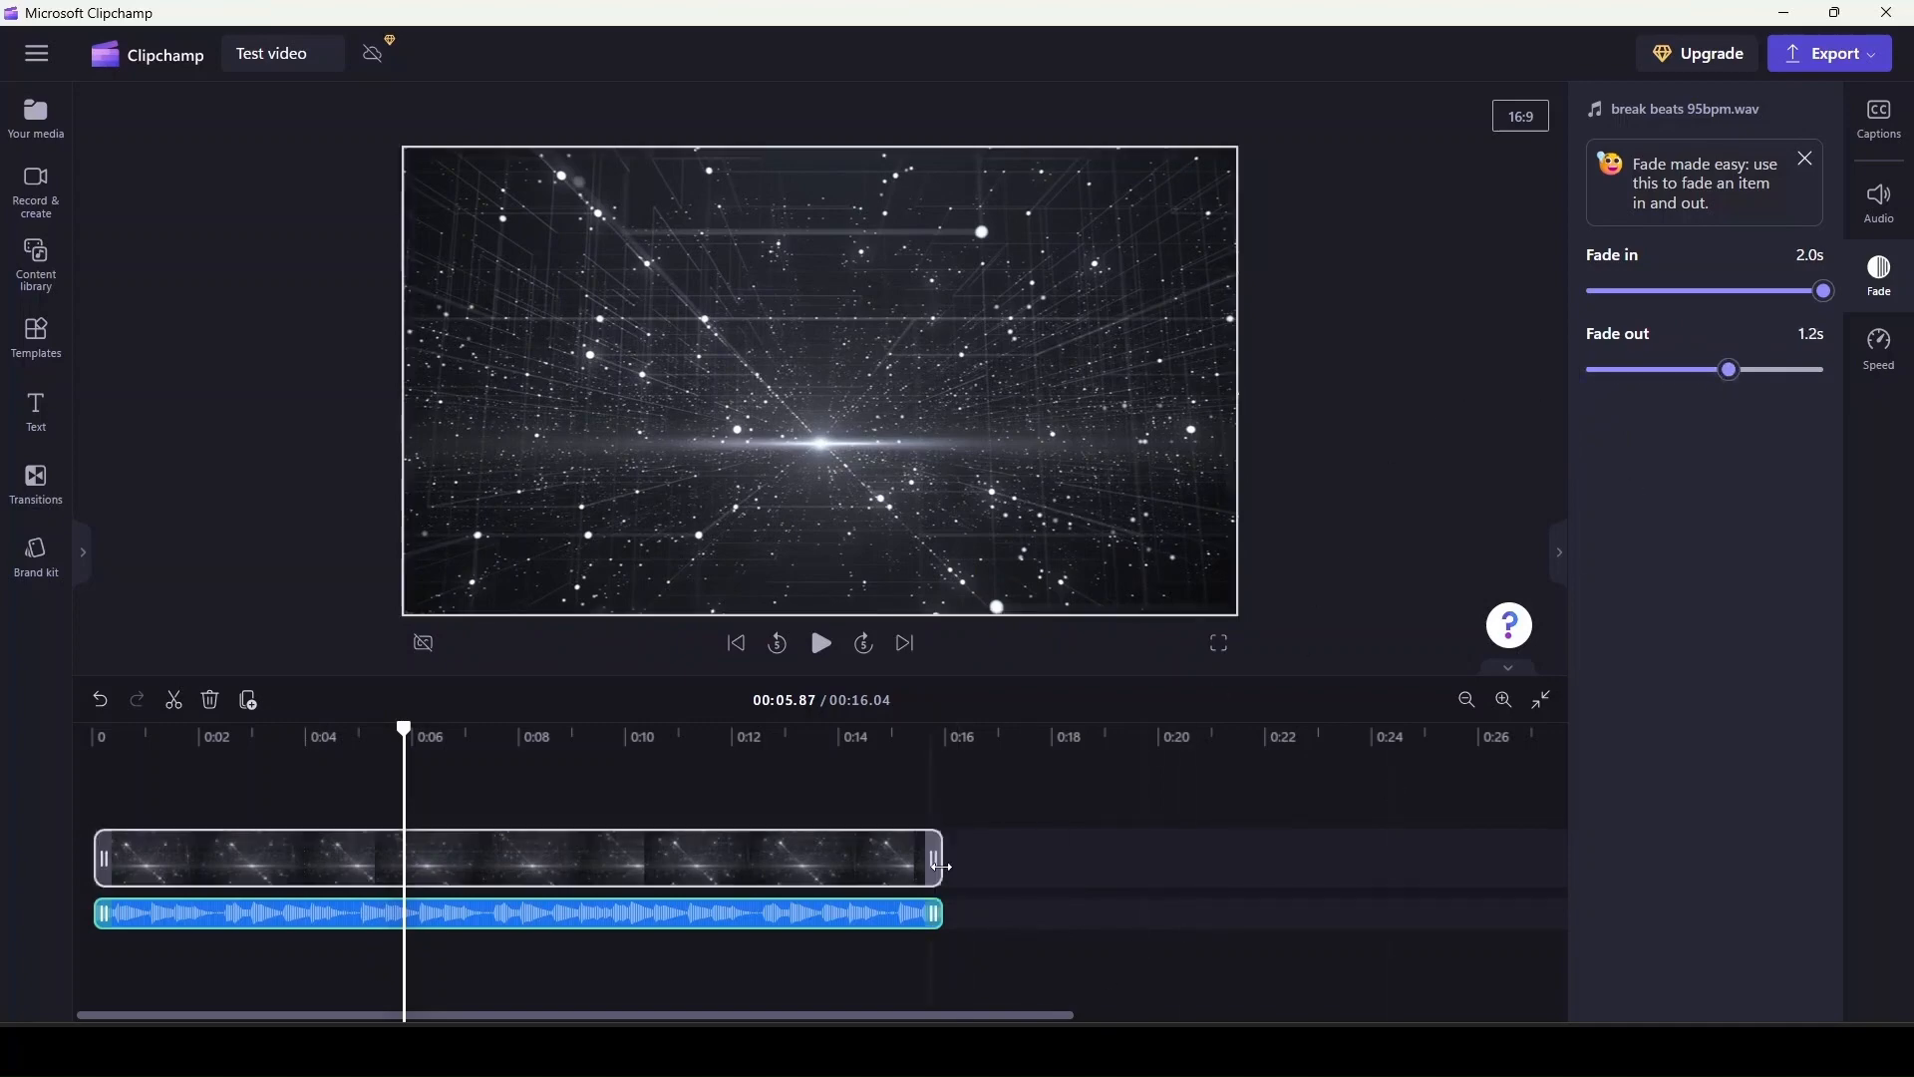
left_click(937, 863)
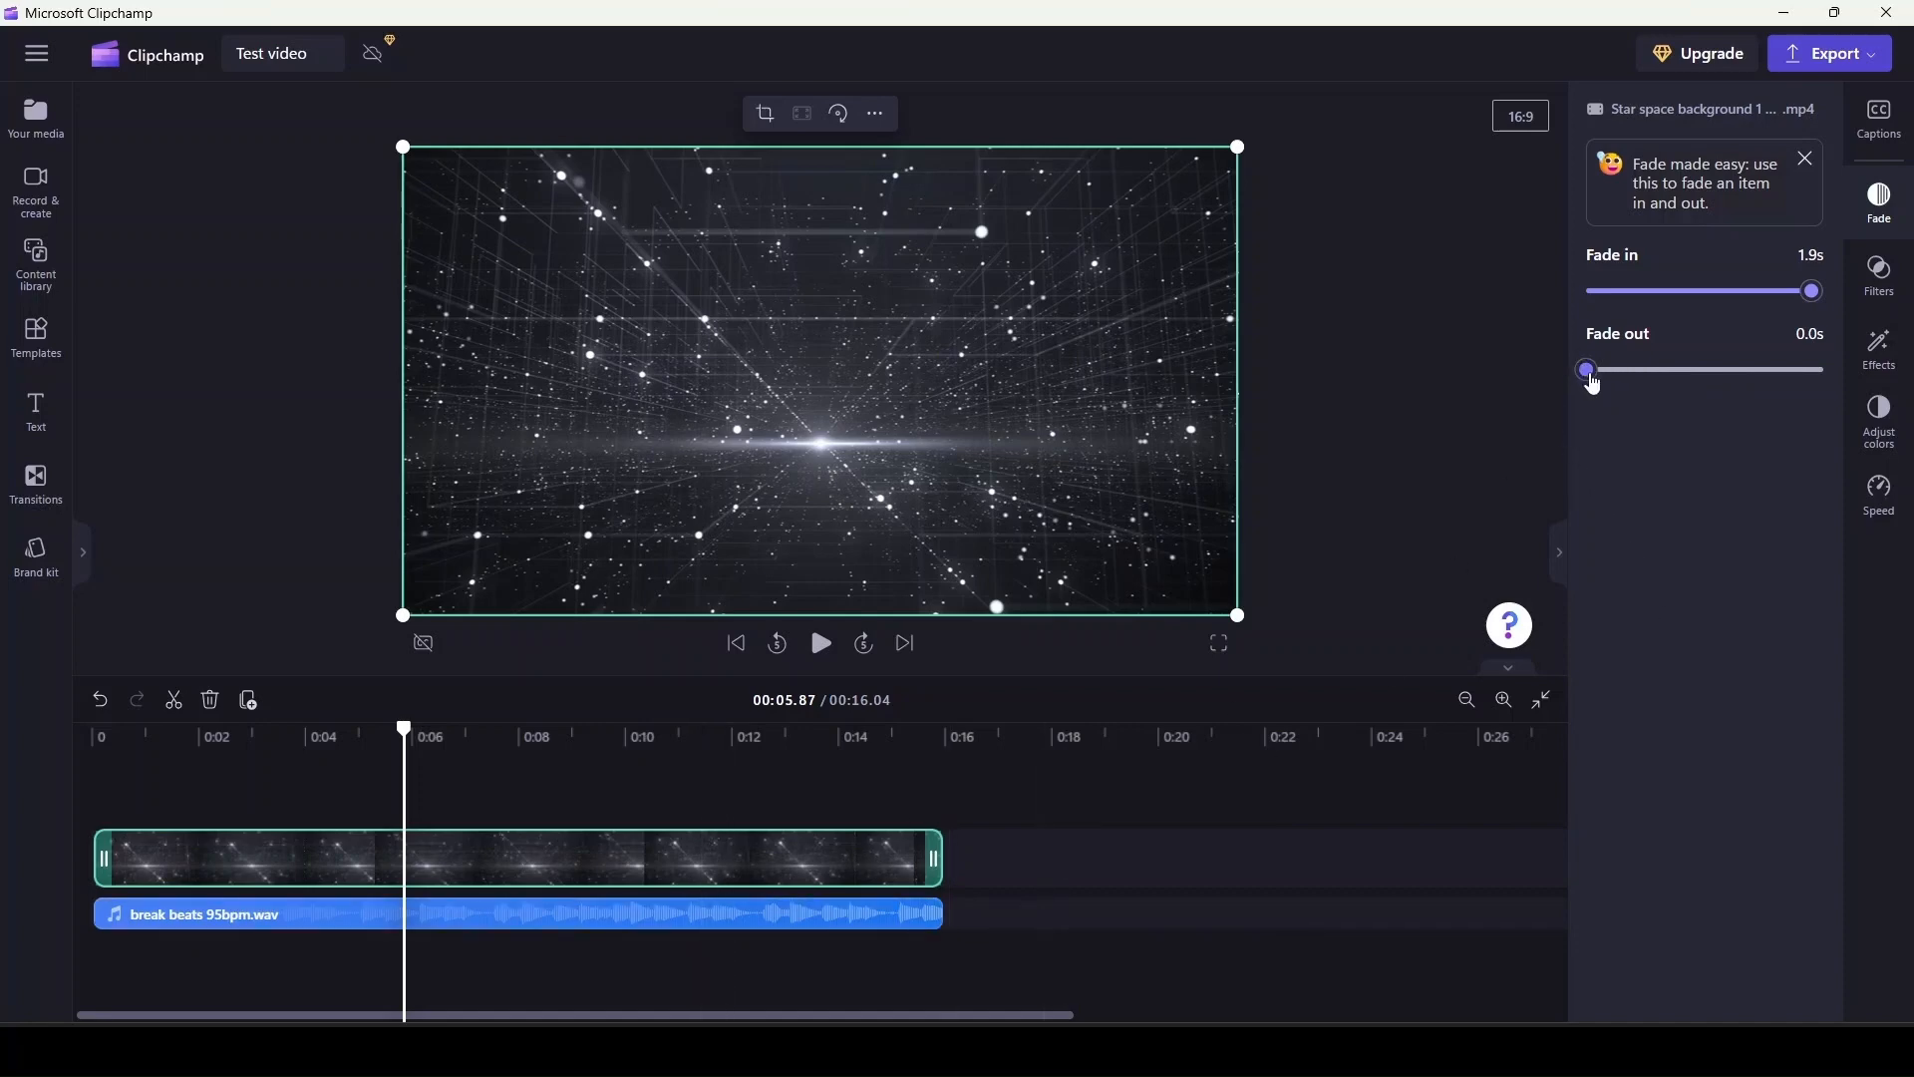
left_click_drag(1594, 382, 1705, 375)
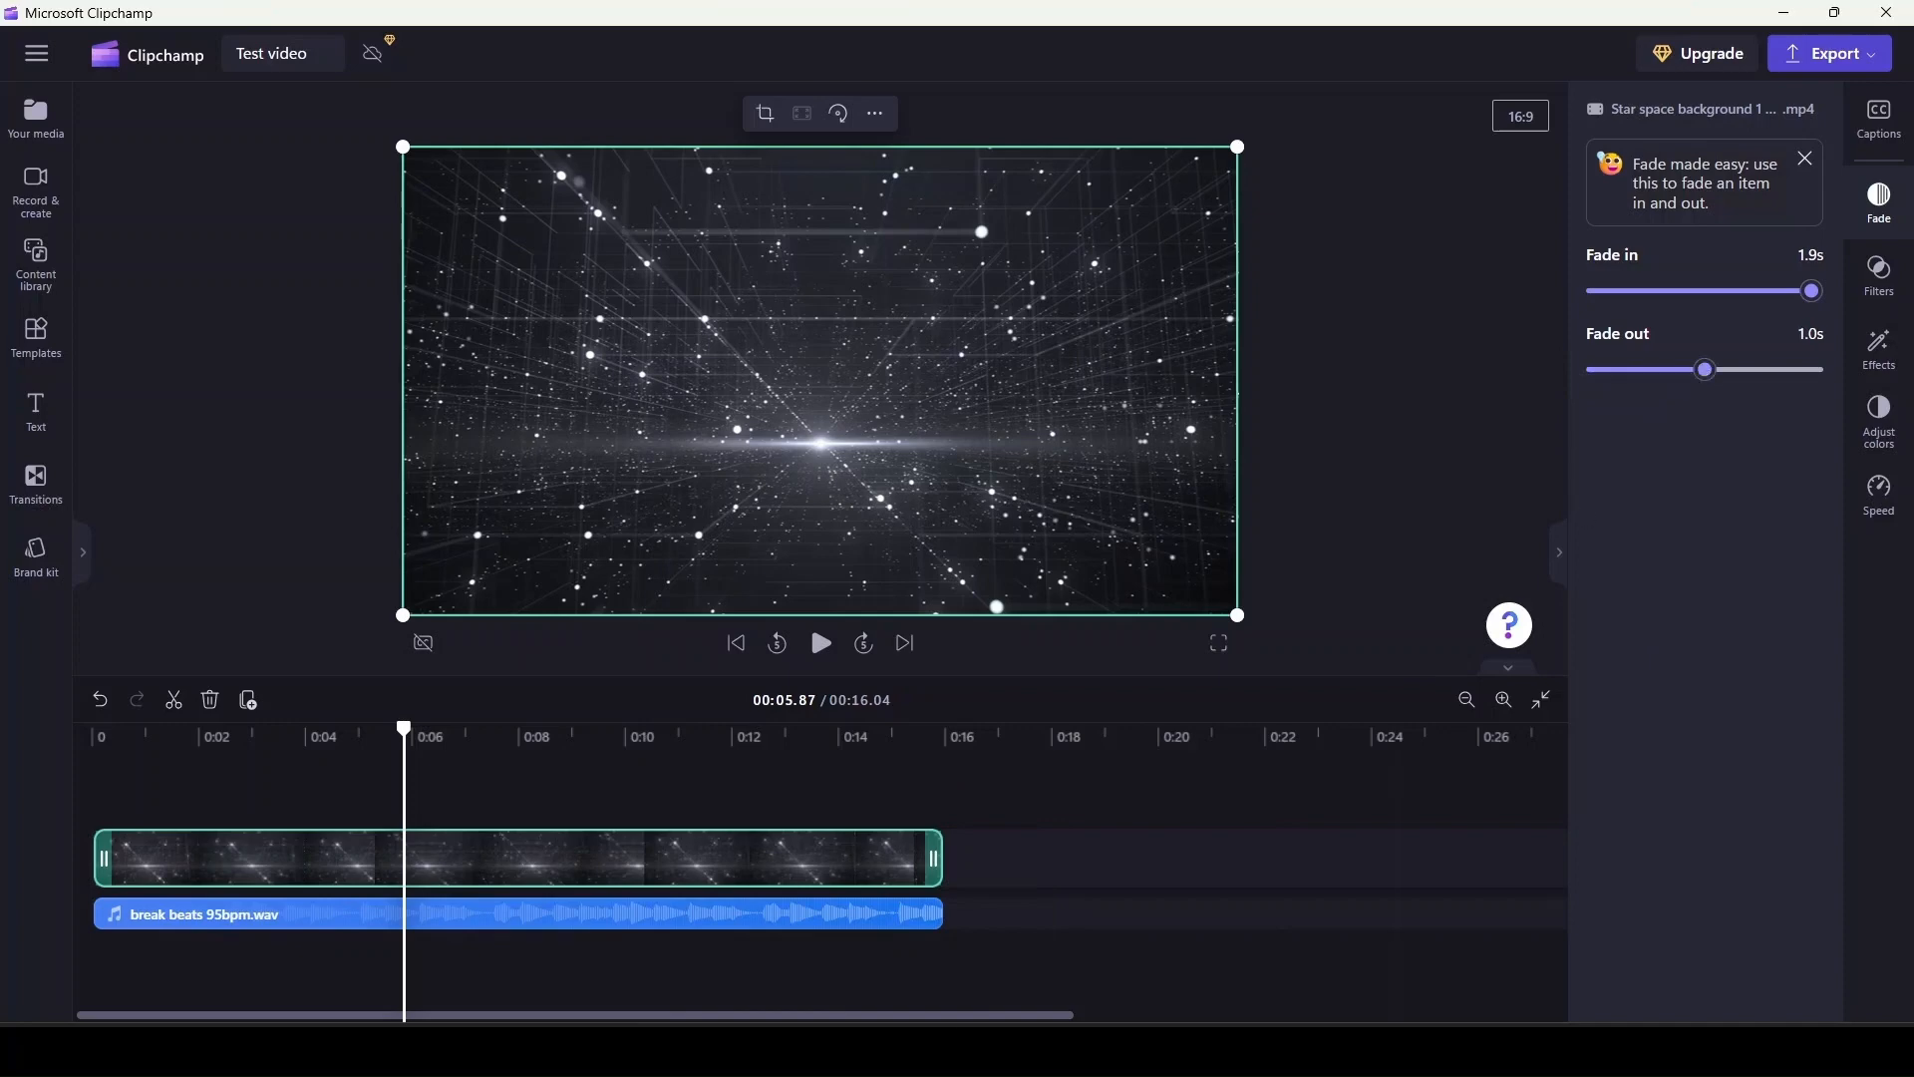
left_click(900, 761)
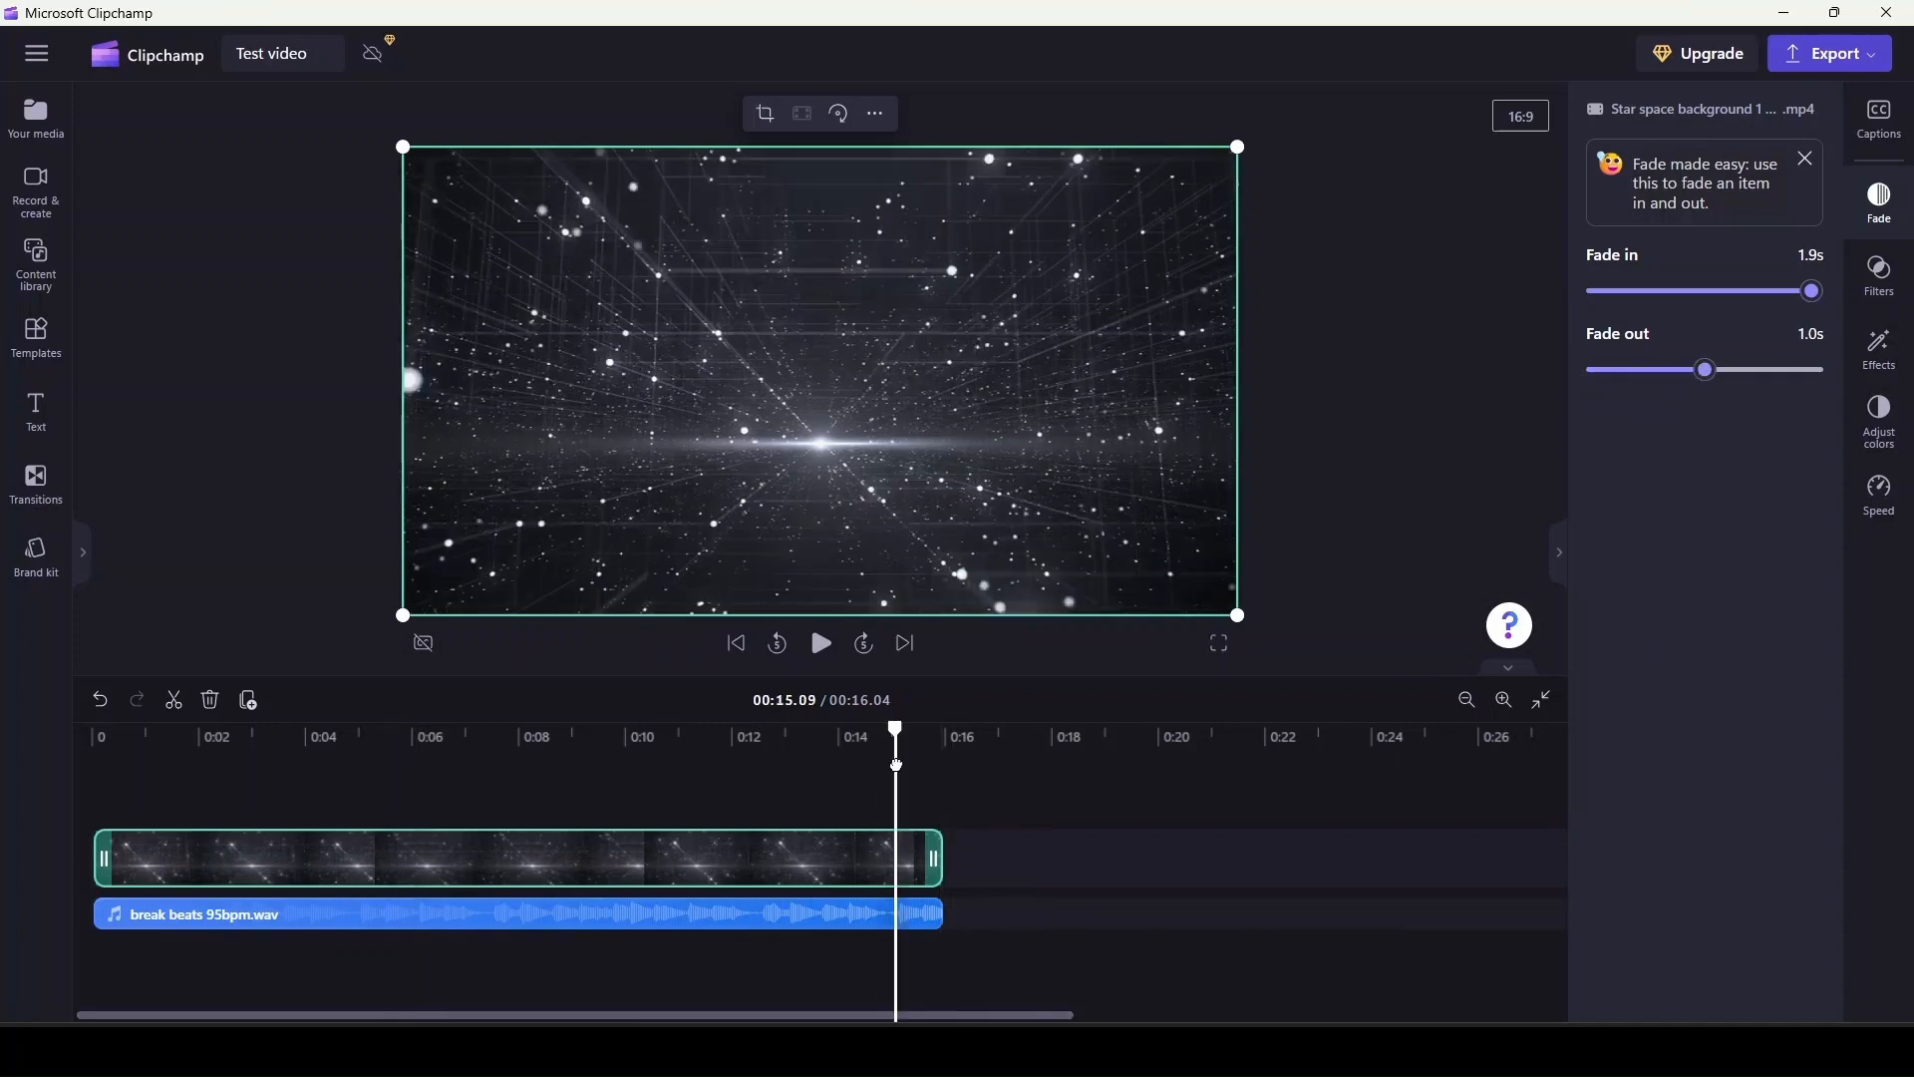
left_click(823, 662)
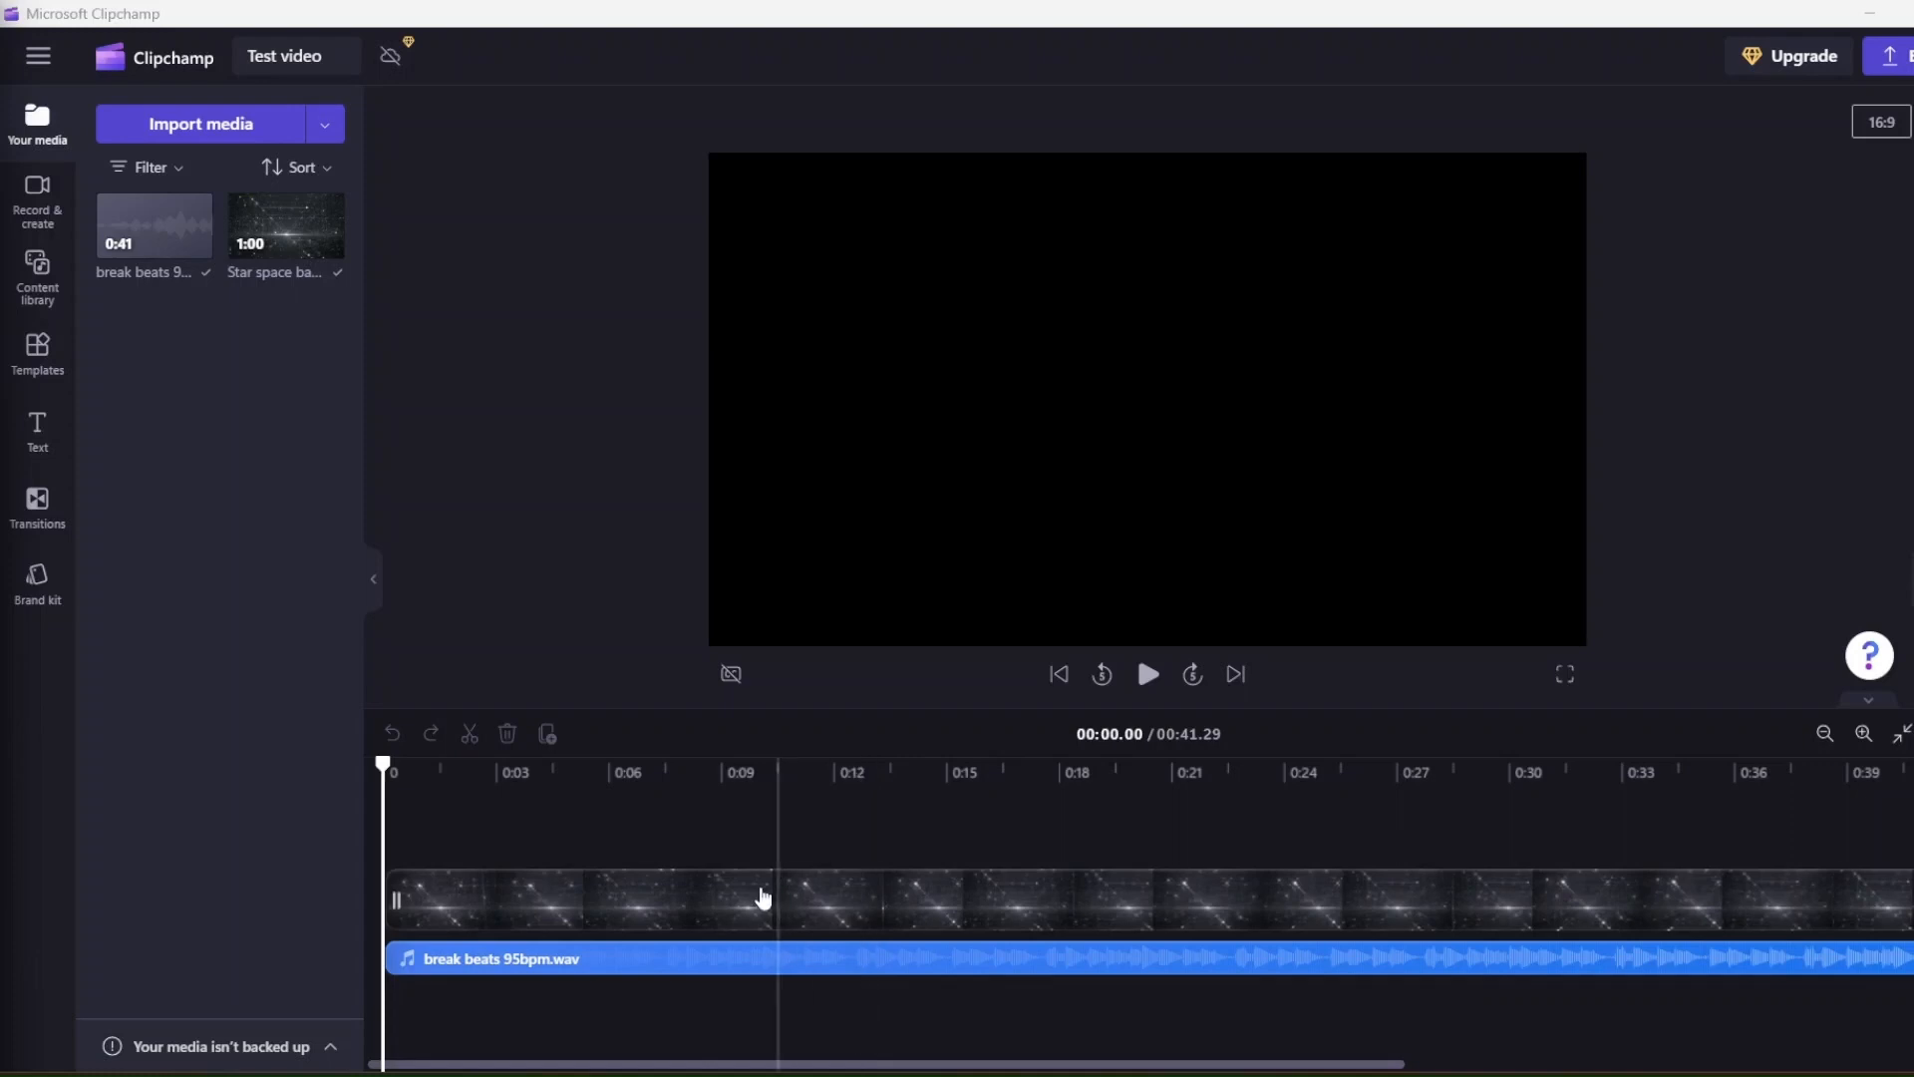
left_click(807, 960)
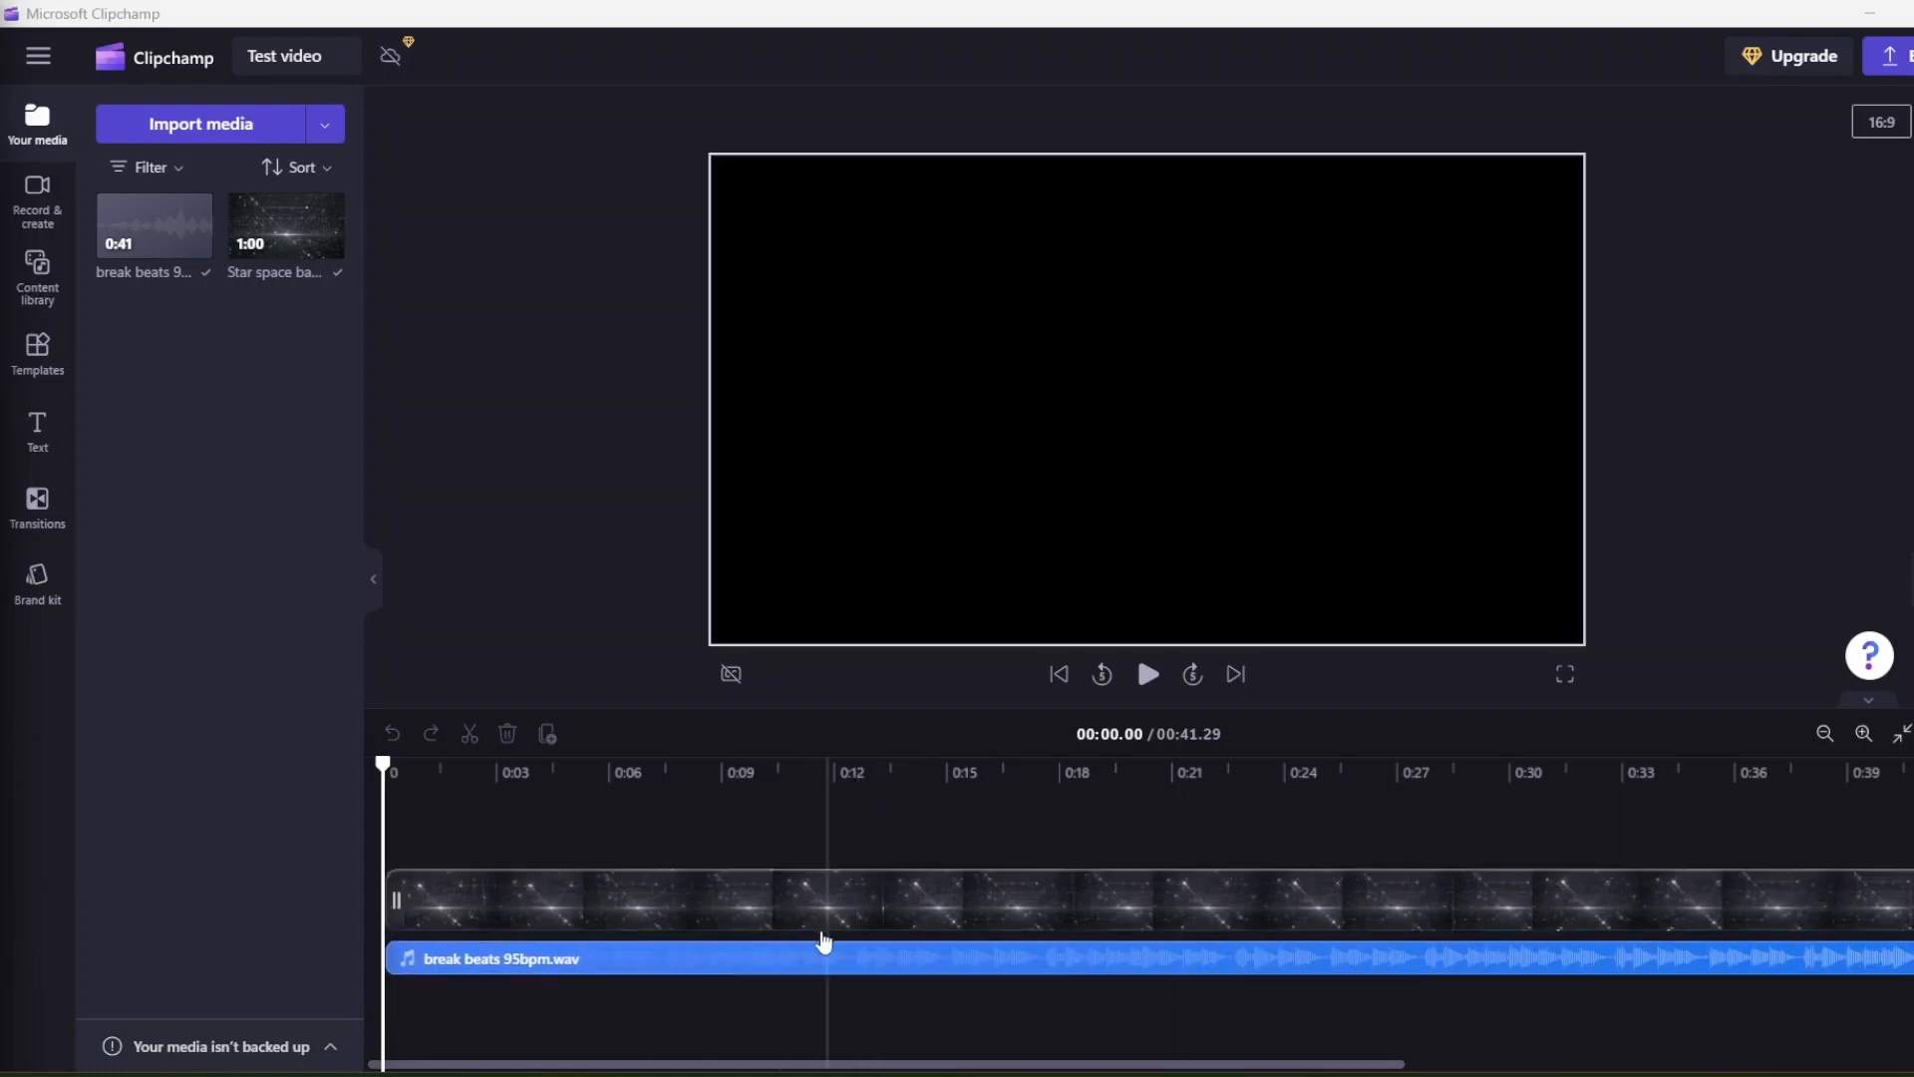
left_click(945, 902)
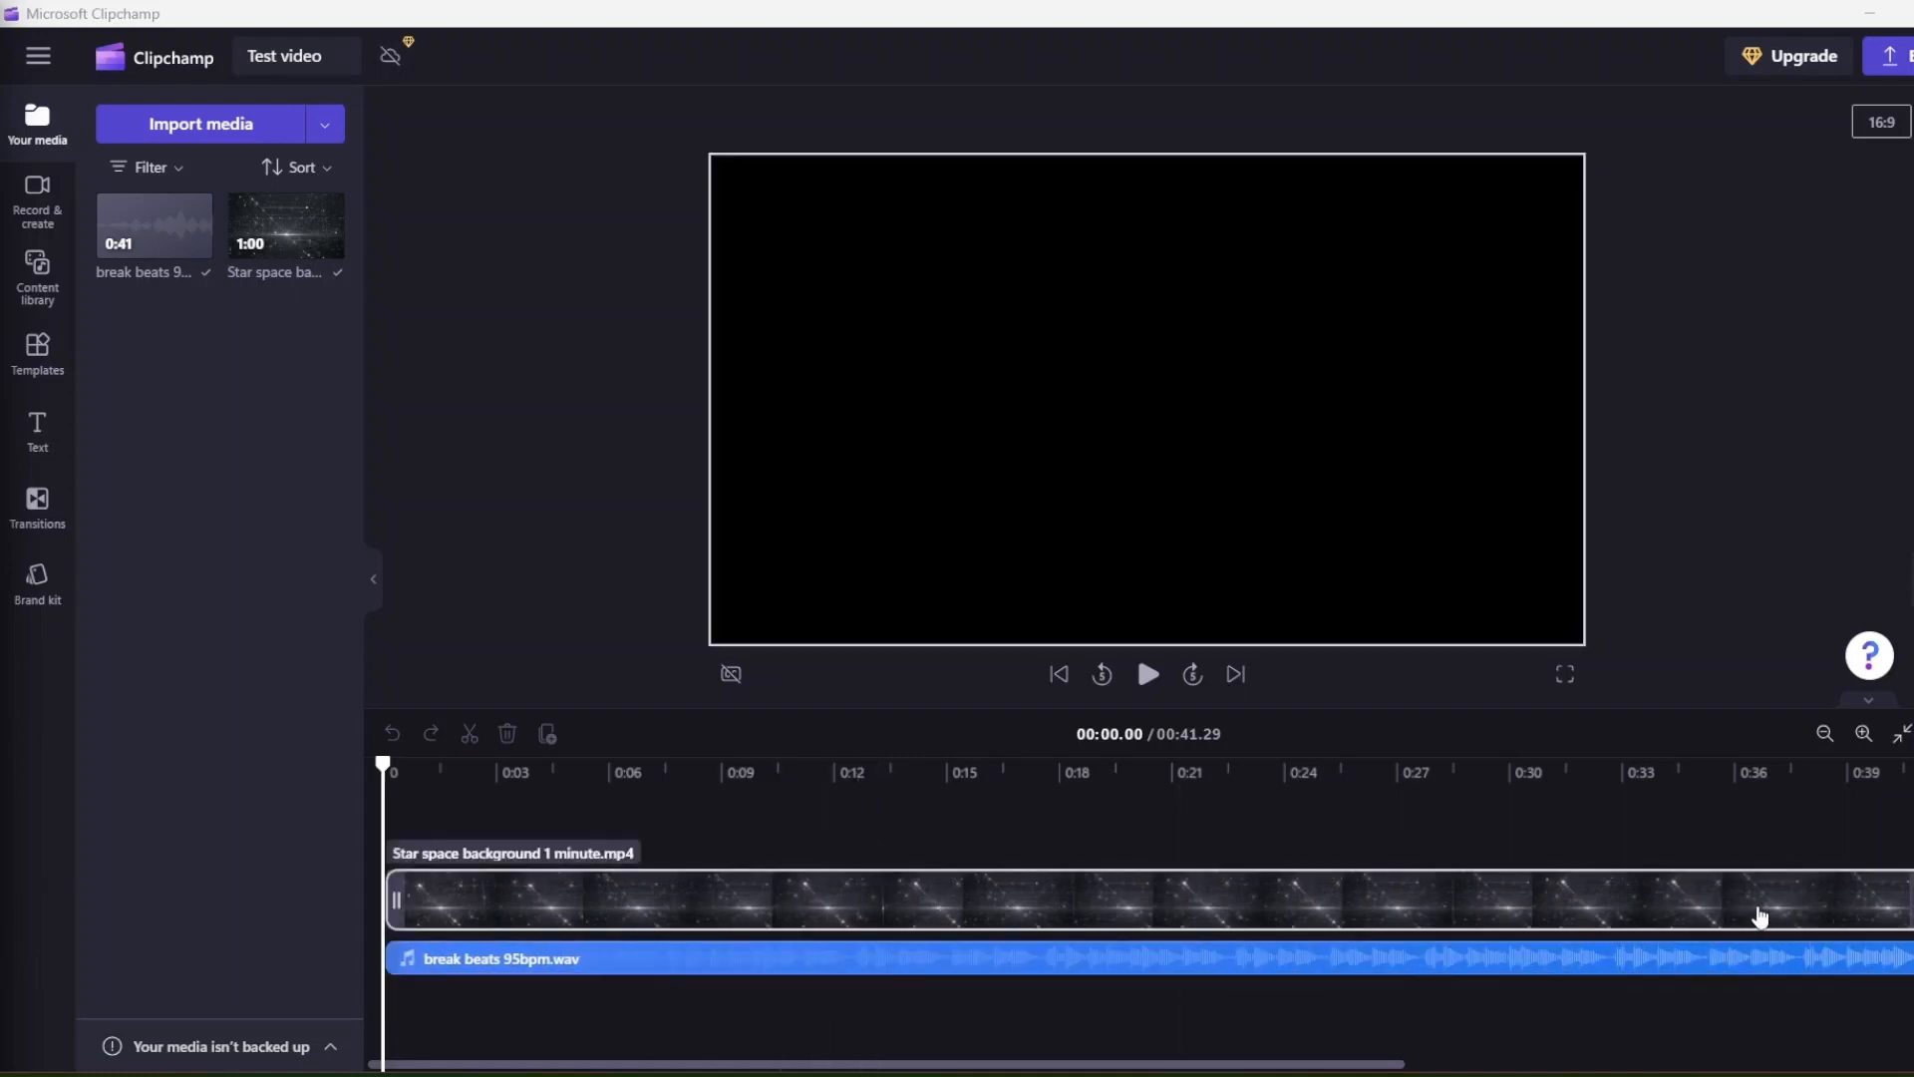
left_click(715, 817)
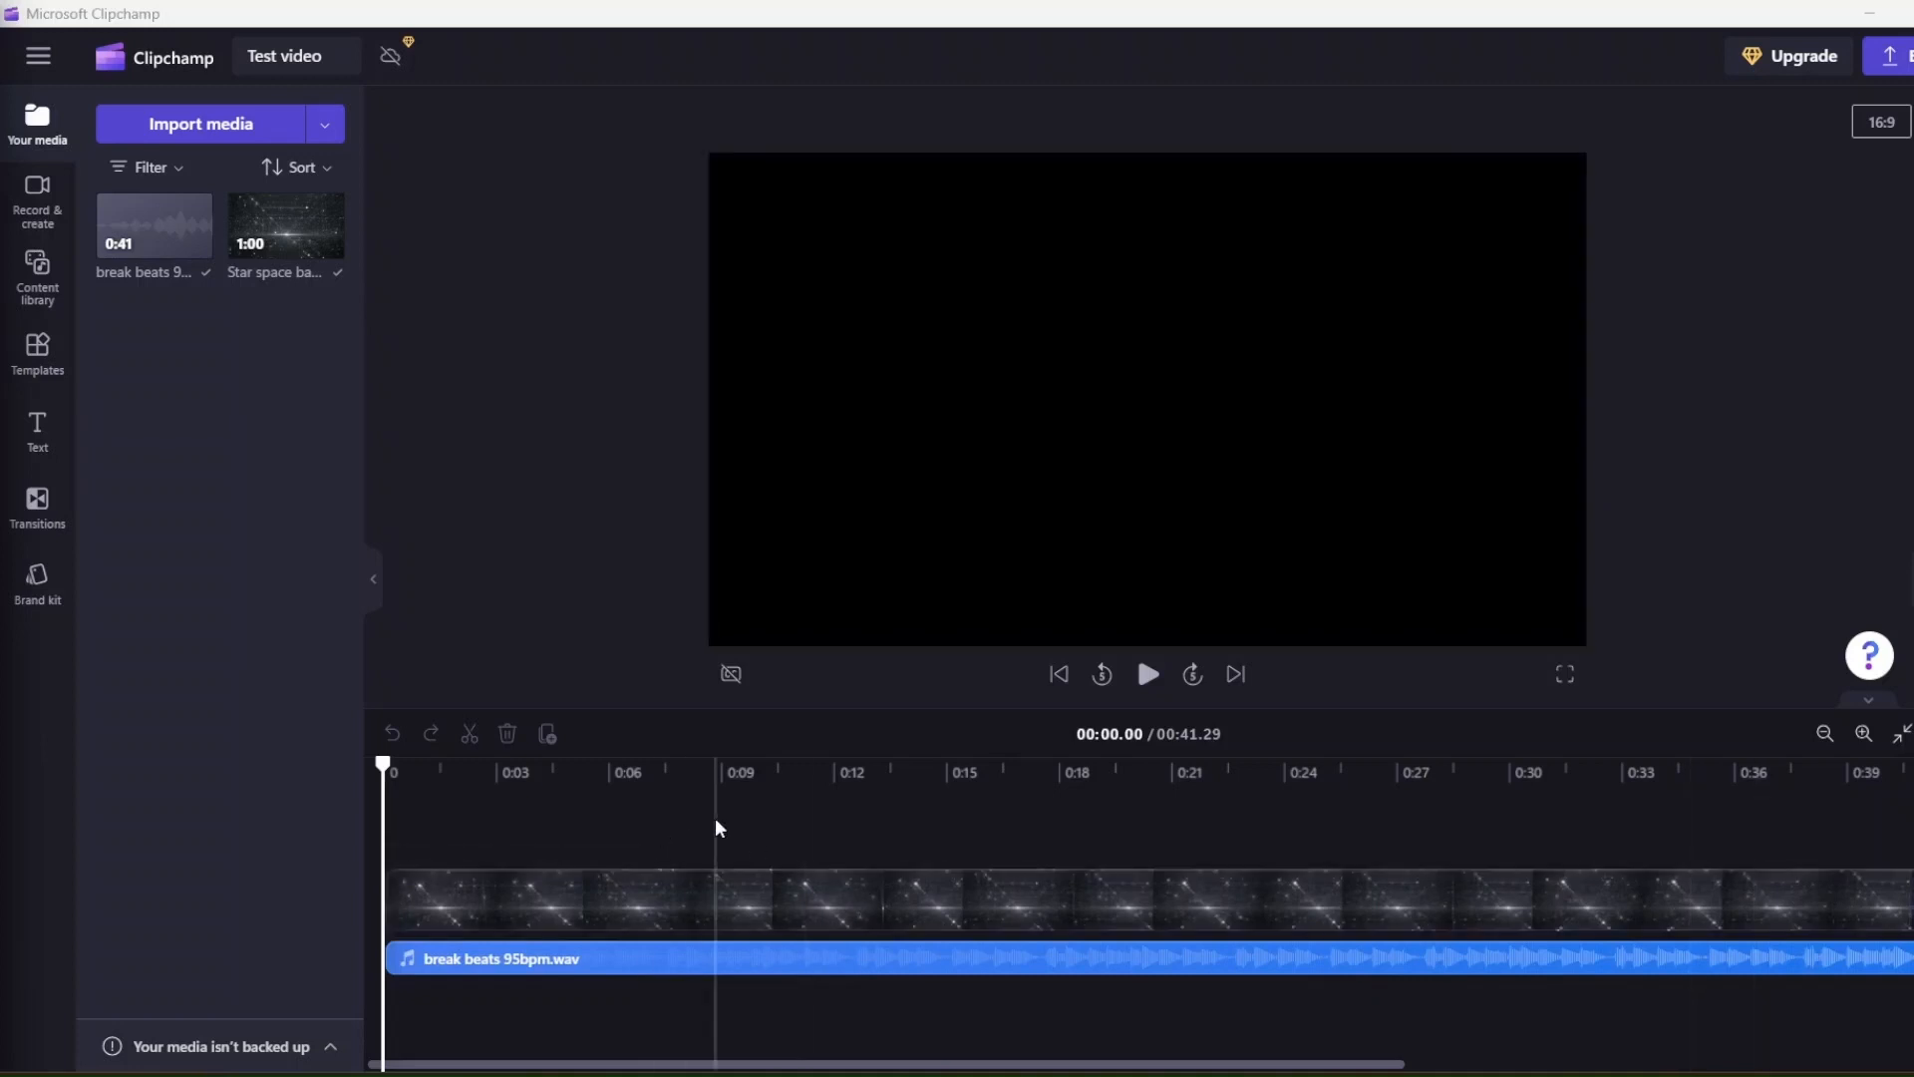
Step: Browse the content library's categories, filter the visuals to Videos, and open the Clipchamp selects collection
left_click(38, 277)
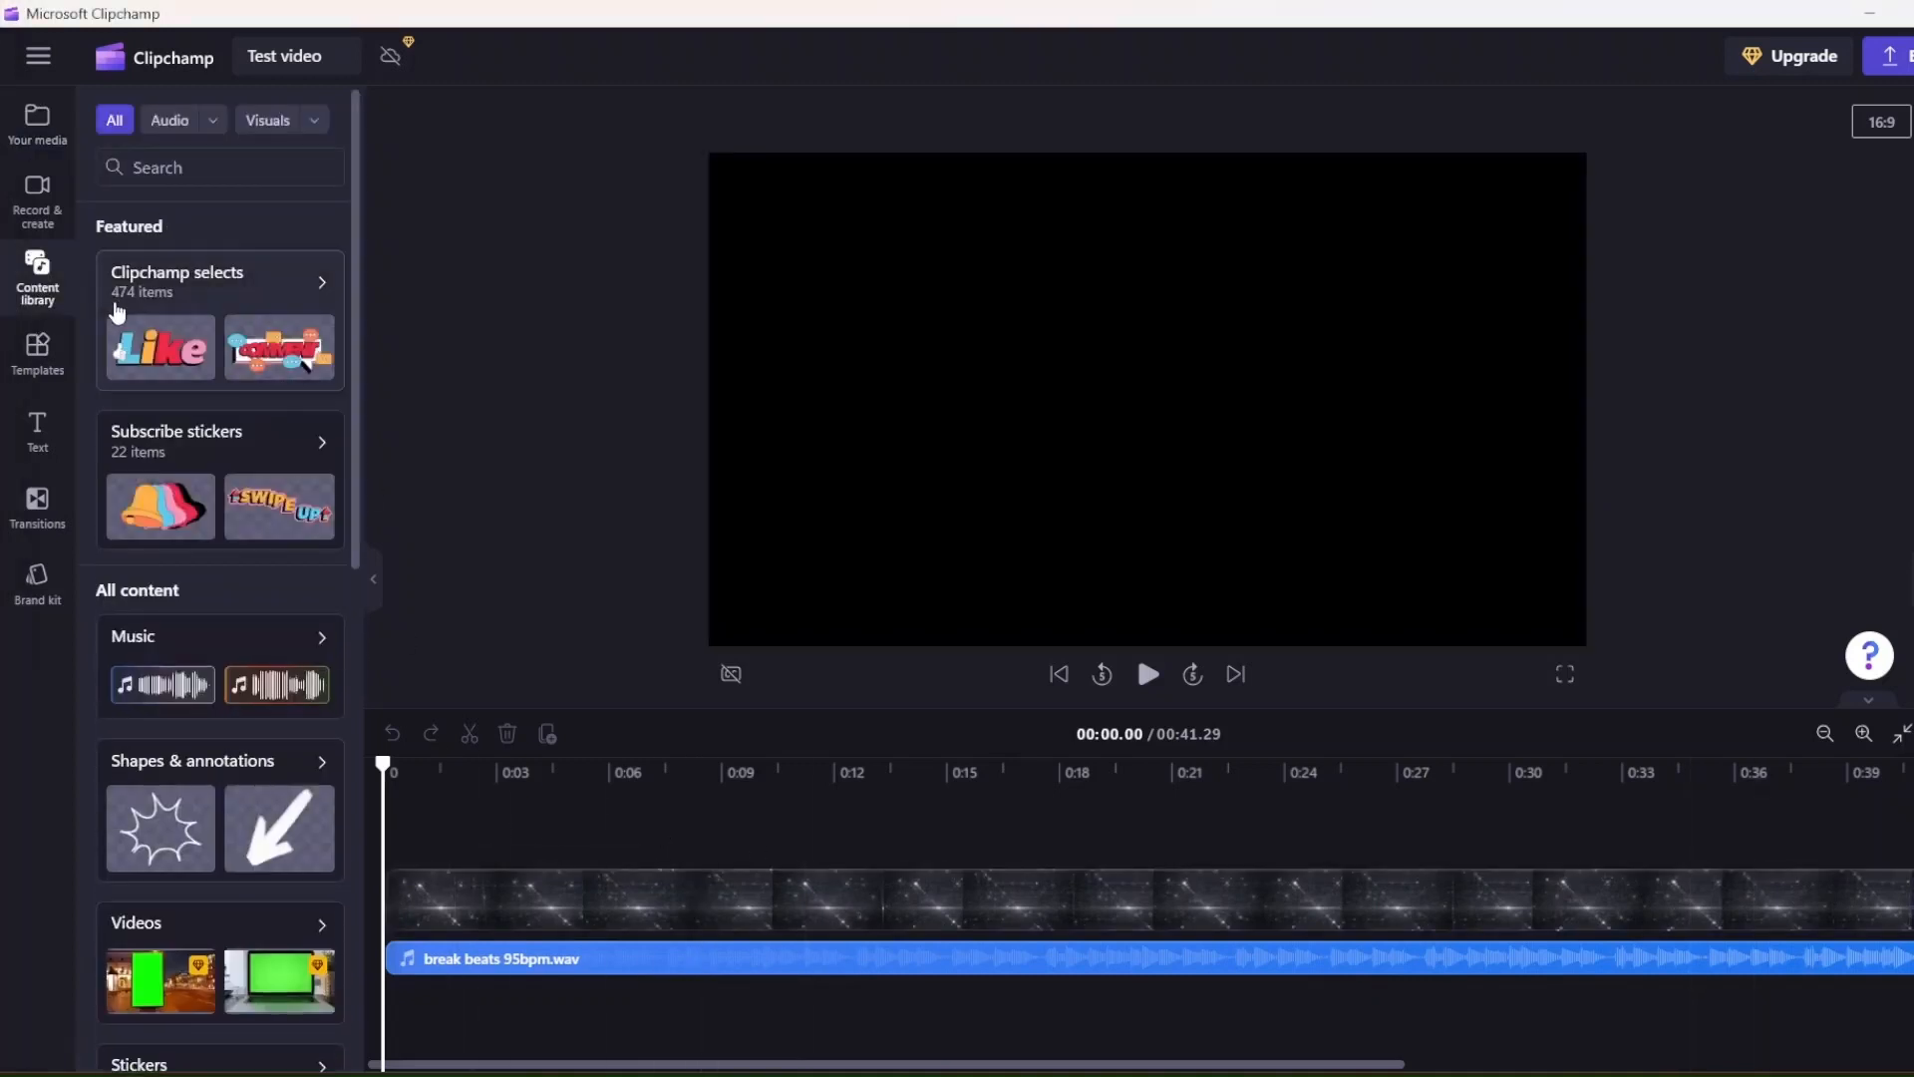
scroll(170, 451, "down", 4)
scroll(171, 451, "down", 5)
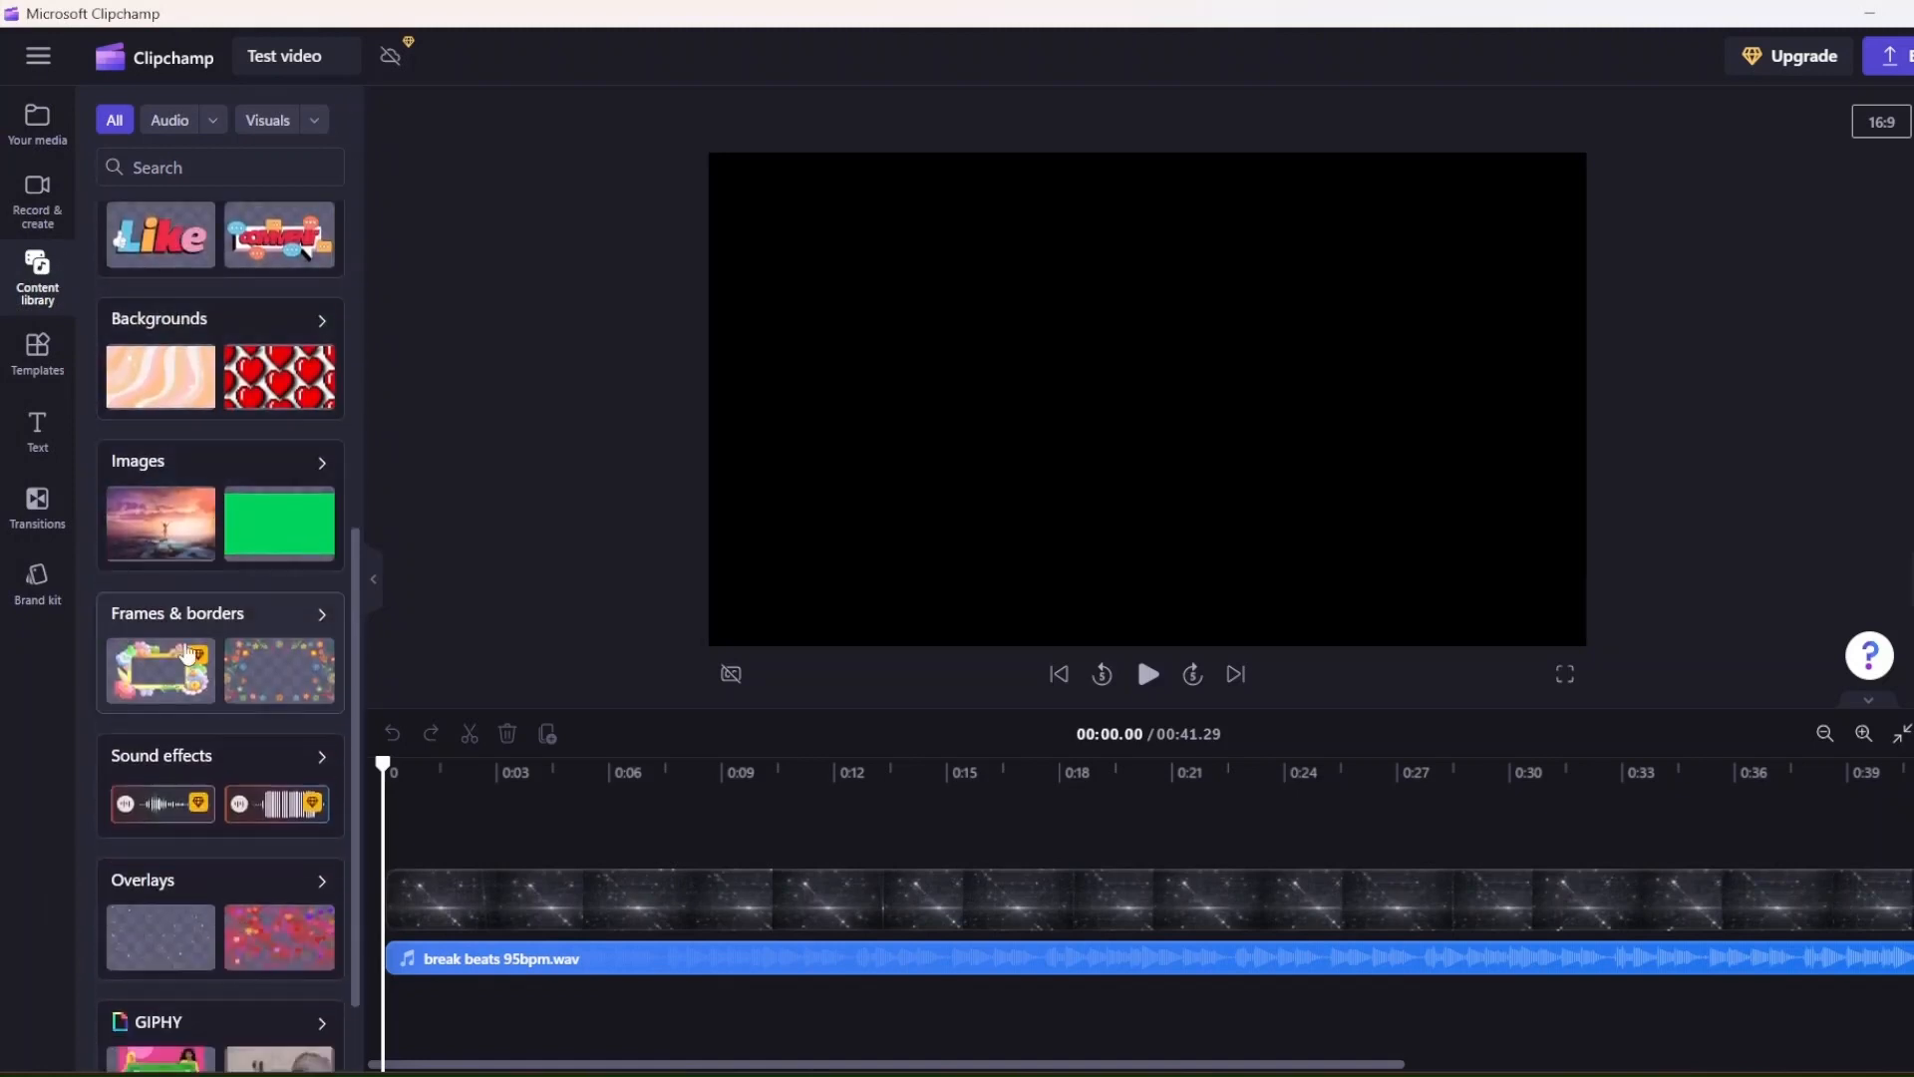
scroll(213, 578, "down", 2)
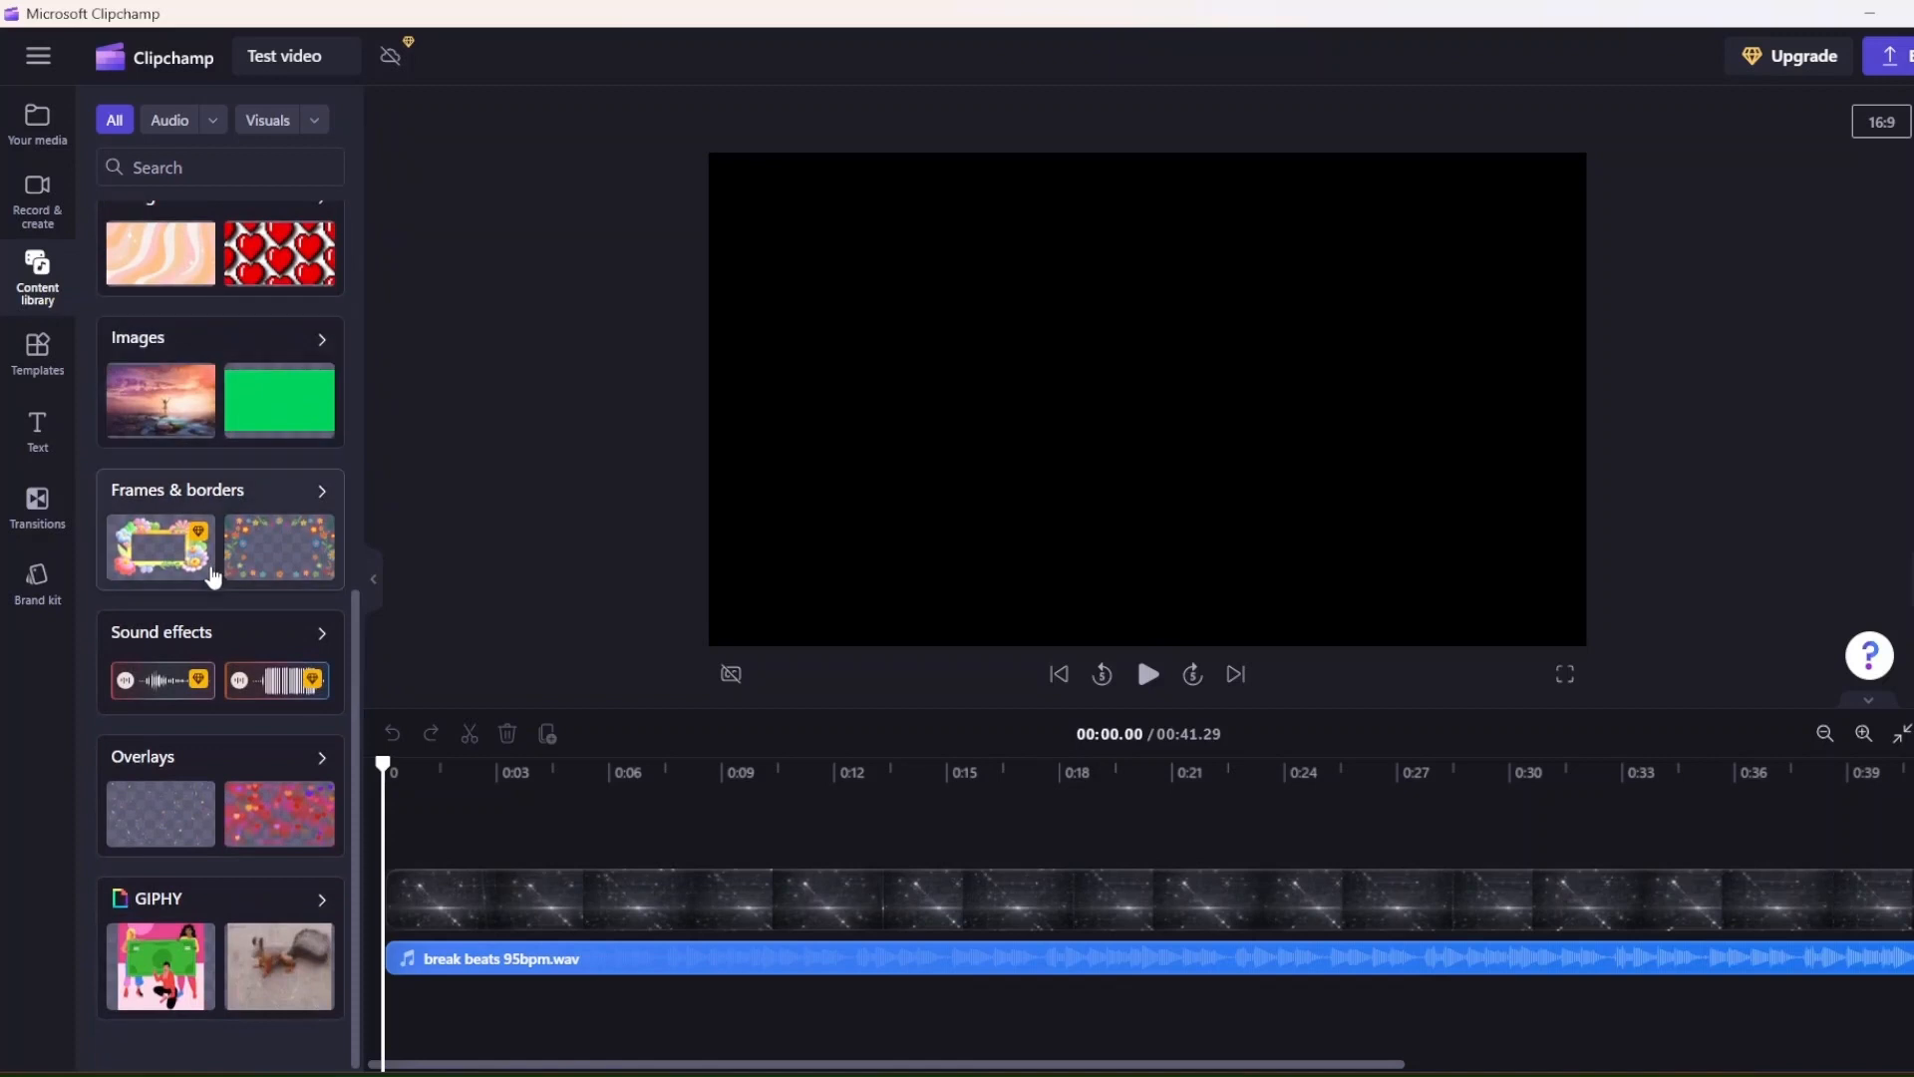
scroll(227, 688, "up", 9)
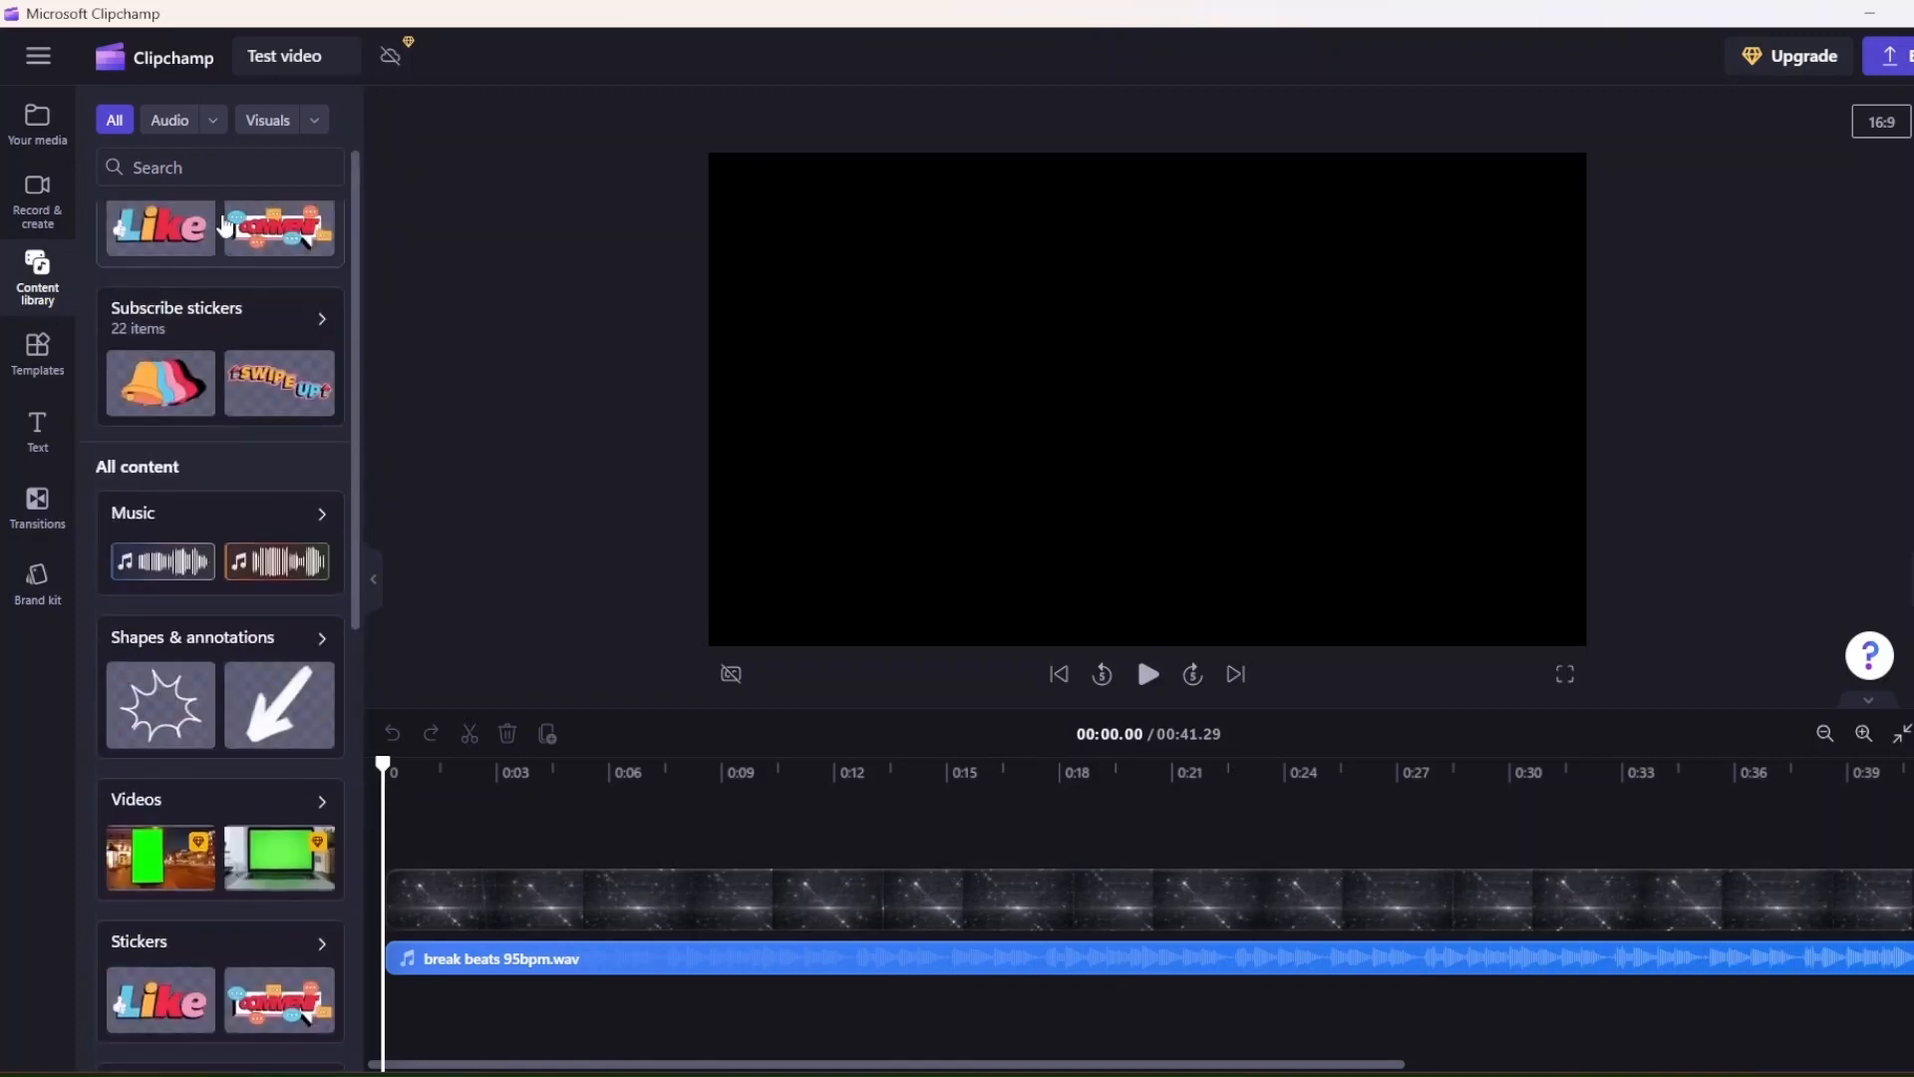
left_click(269, 122)
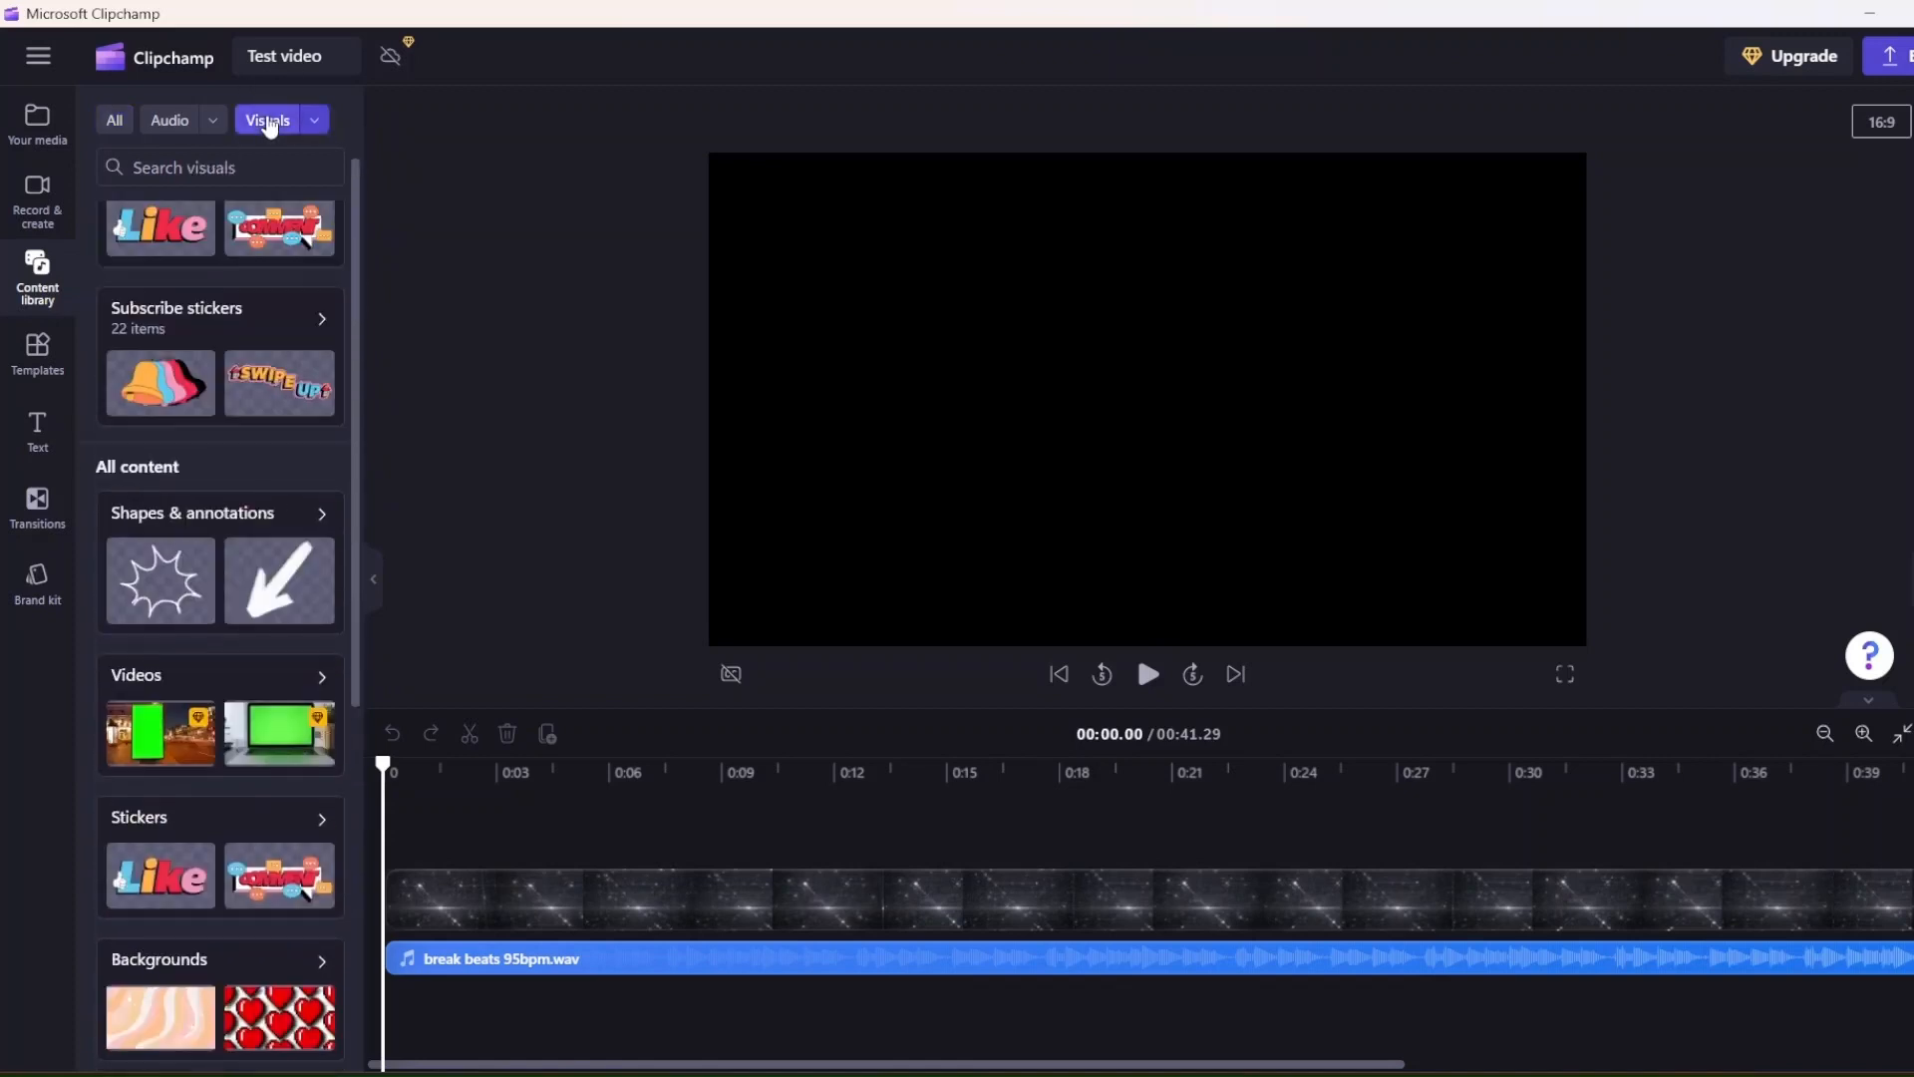
left_click(316, 122)
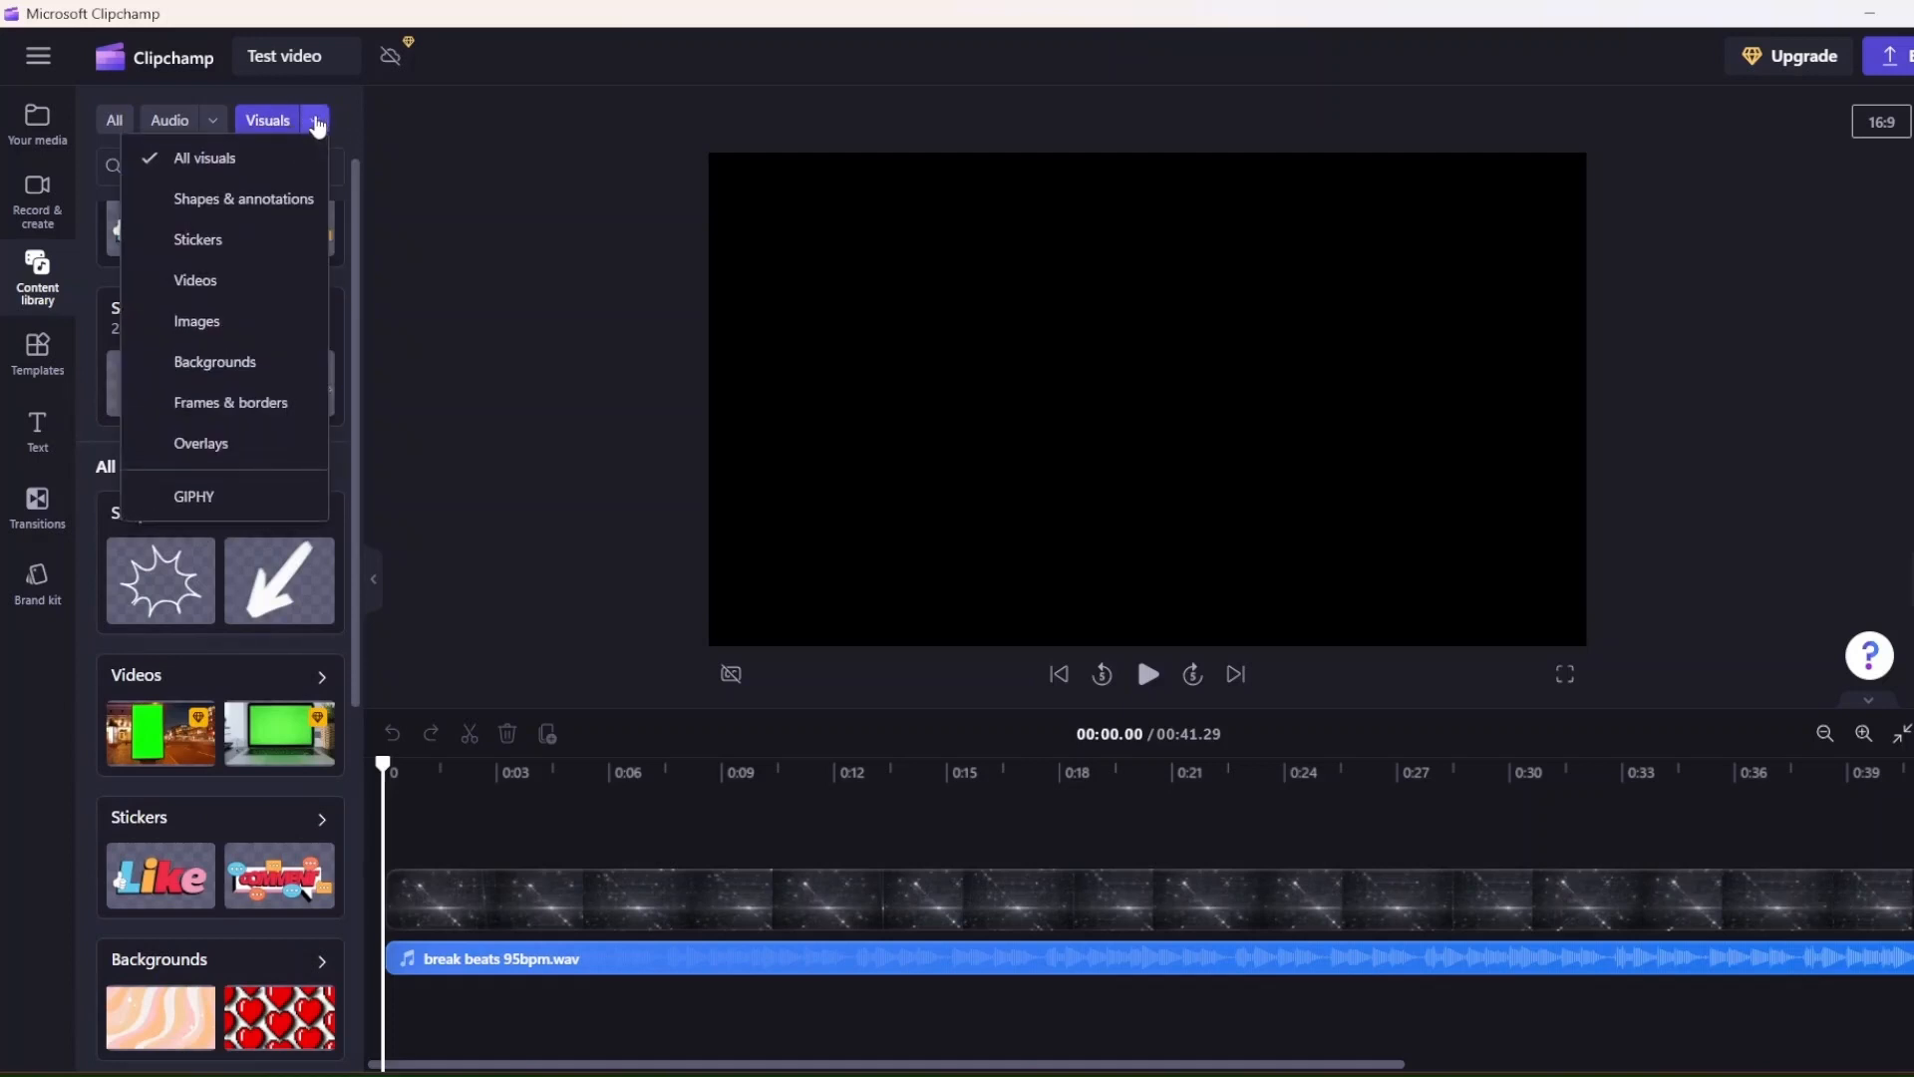
left_click(200, 280)
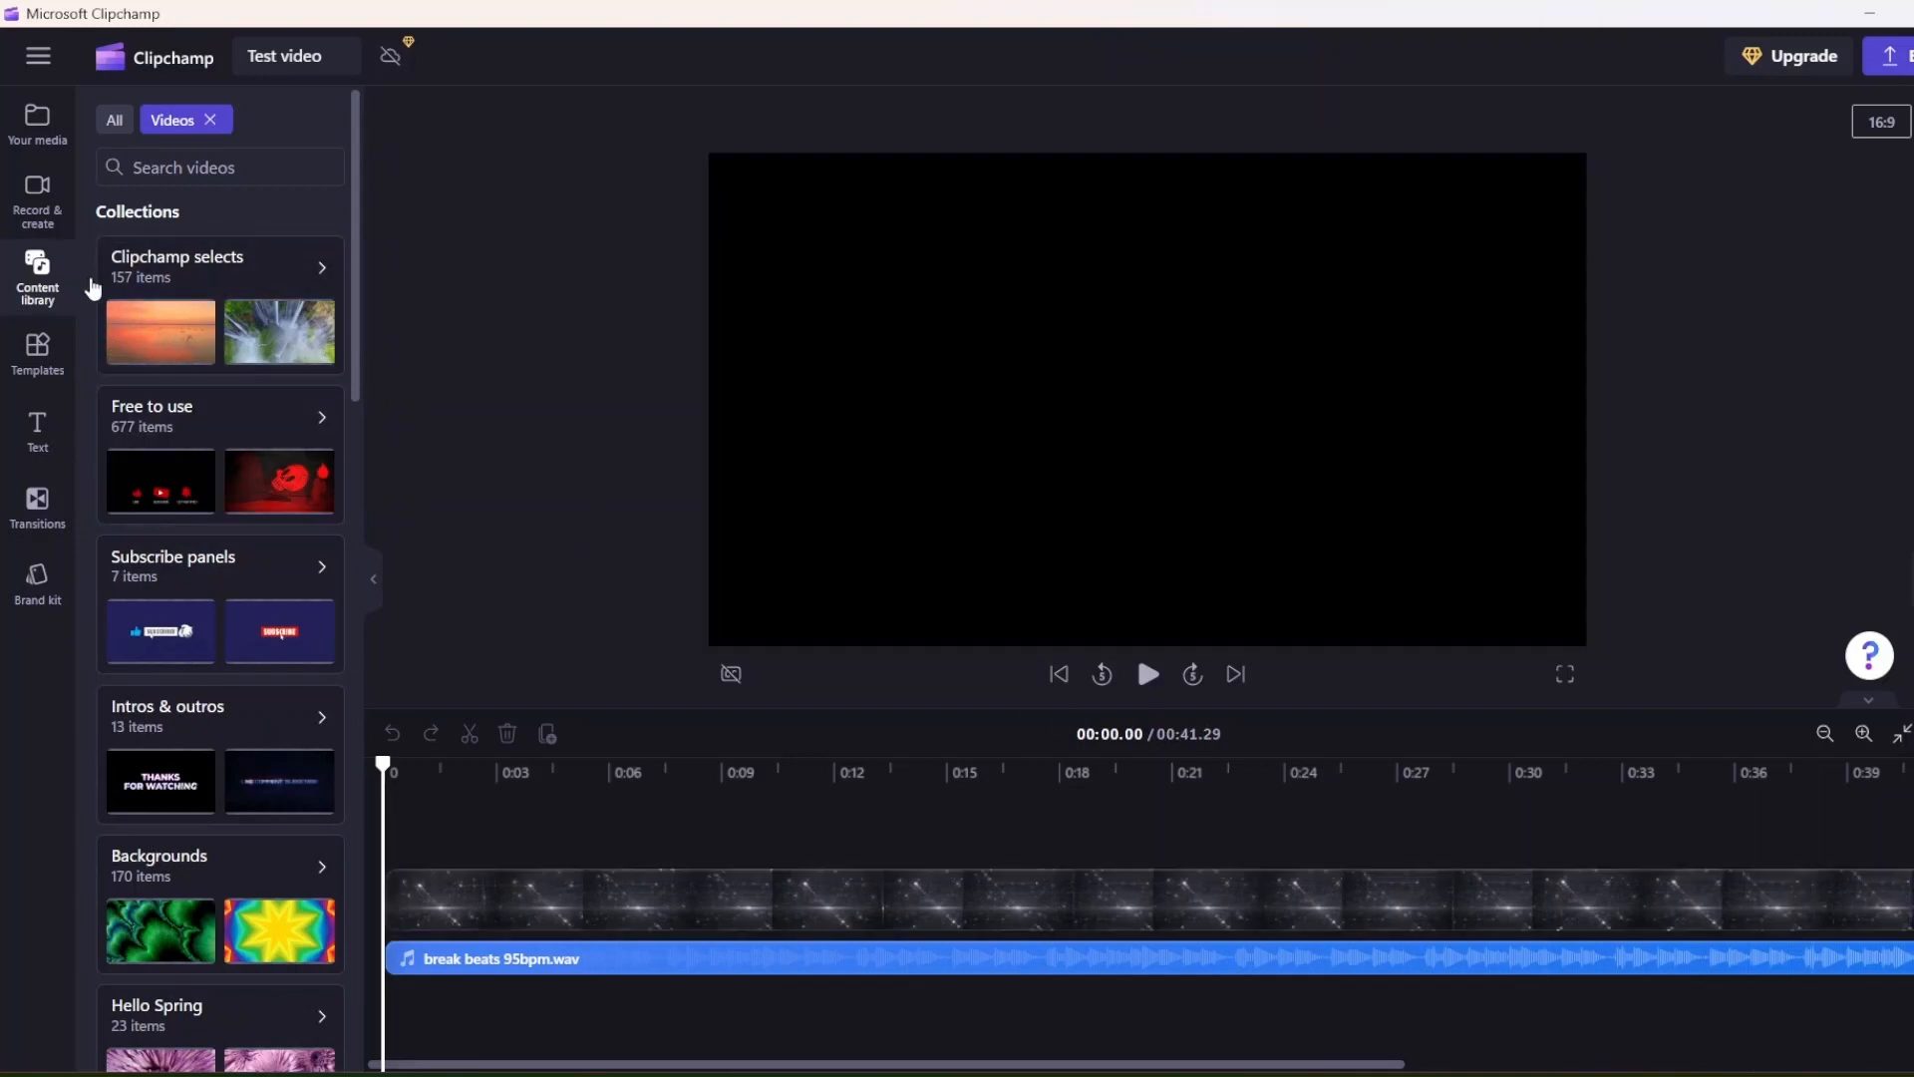
left_click(194, 315)
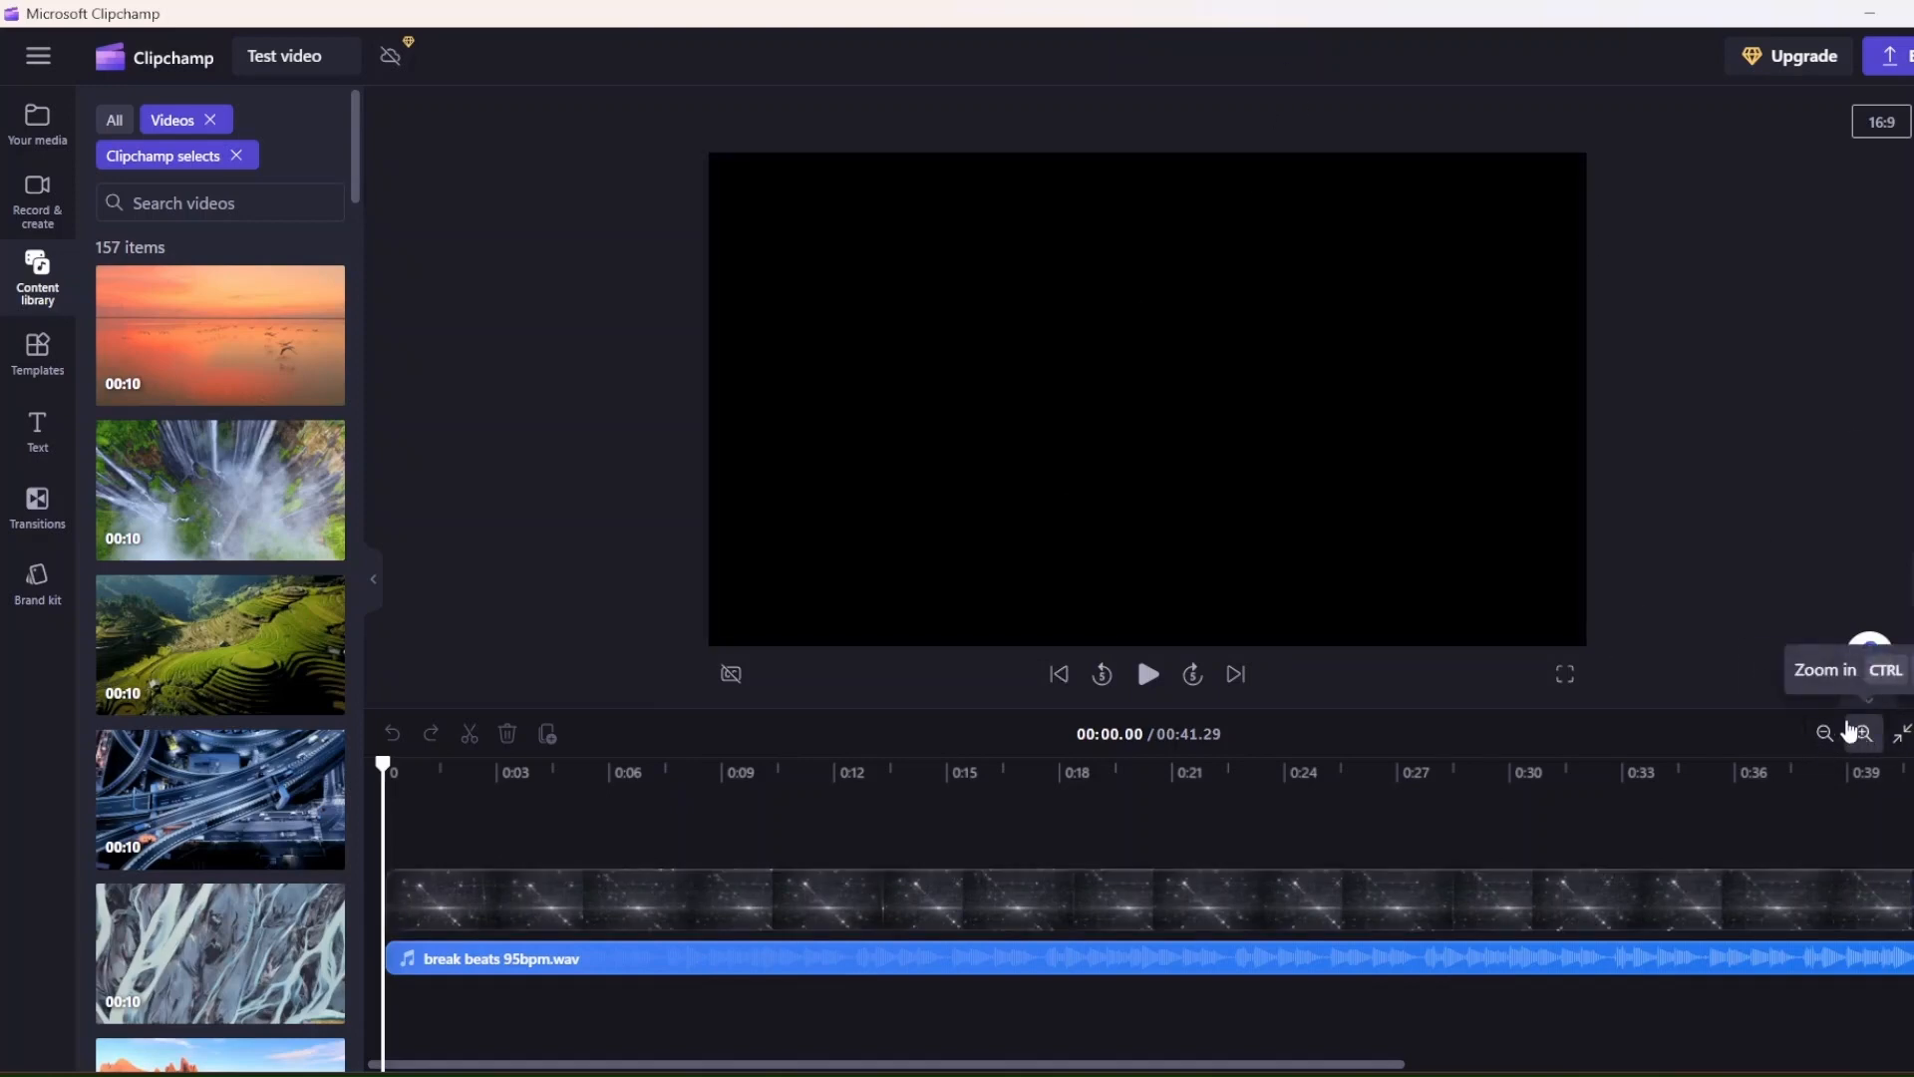
Step: Add the orange sunset stock video to the timeline directly after the star space clip
left_click(1825, 743)
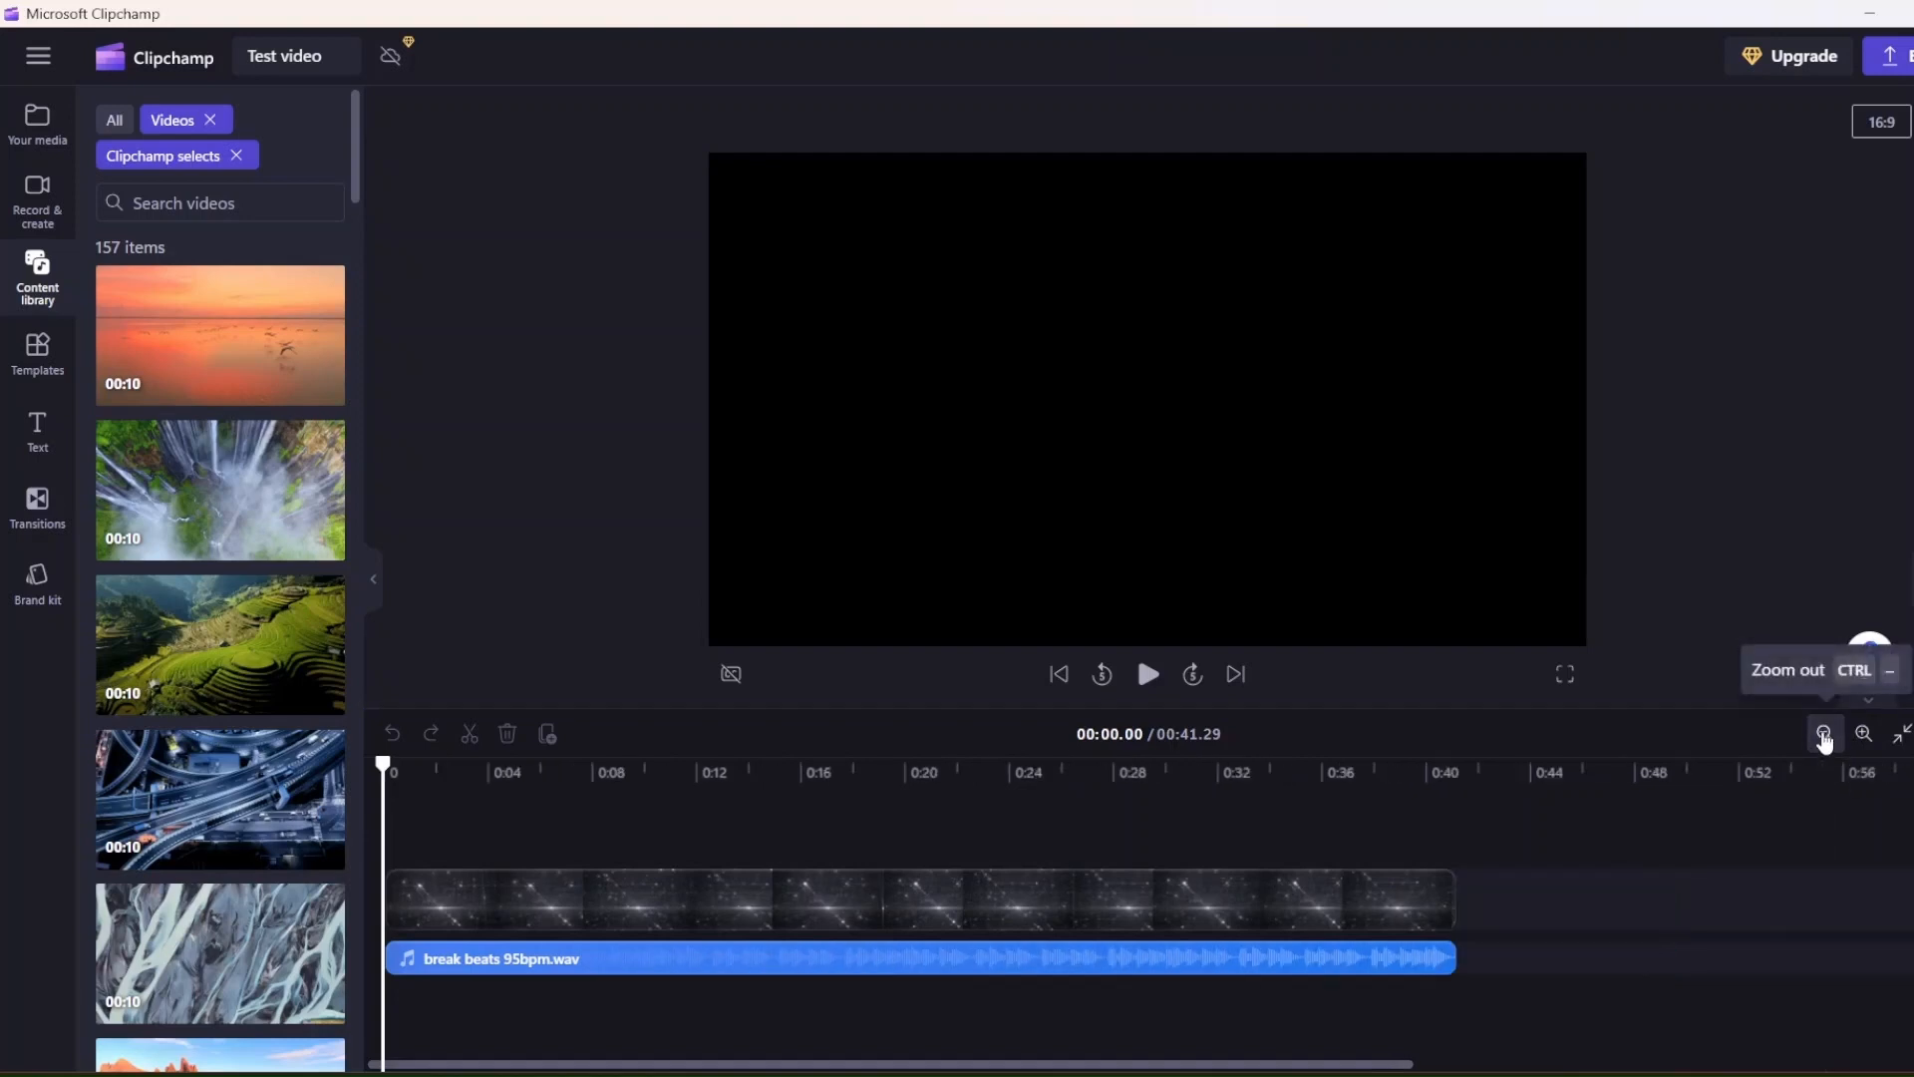
left_click(1825, 743)
left_click(1825, 743)
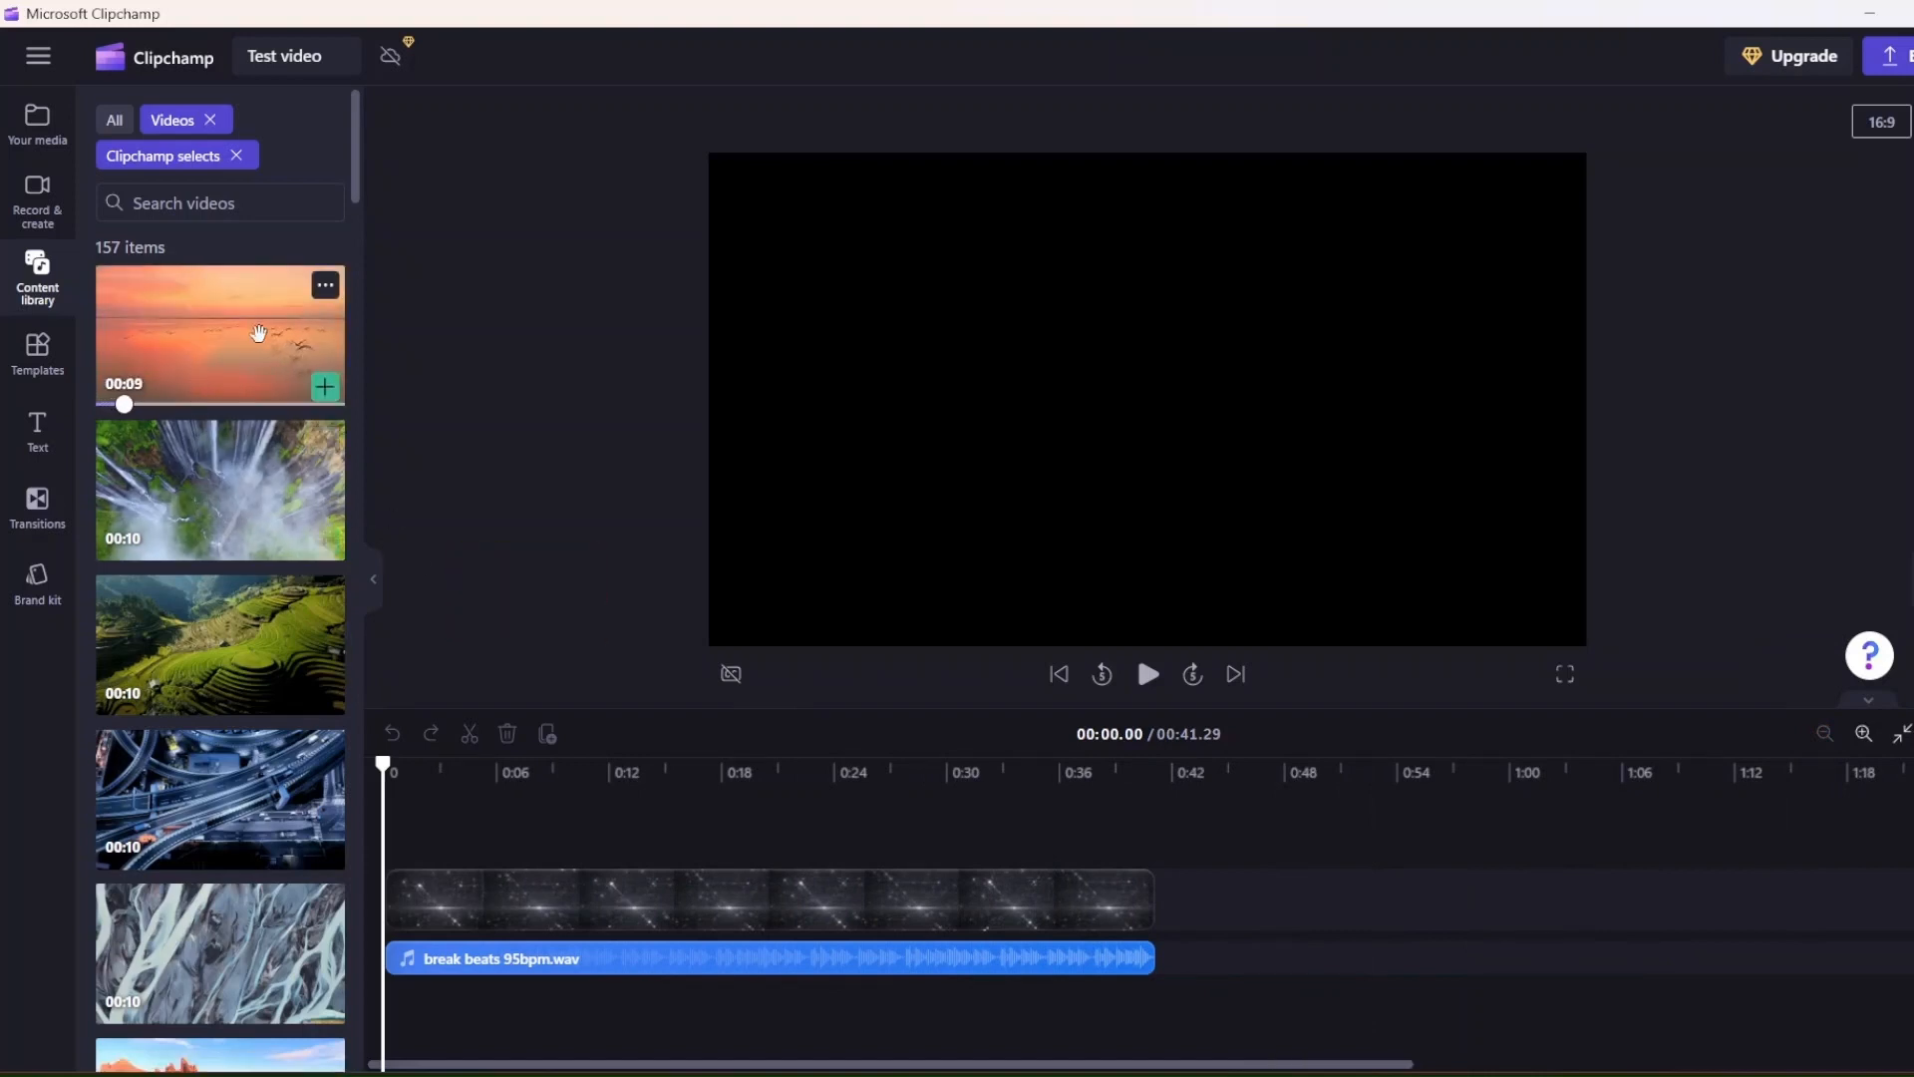
left_click_drag(189, 334, 1179, 871)
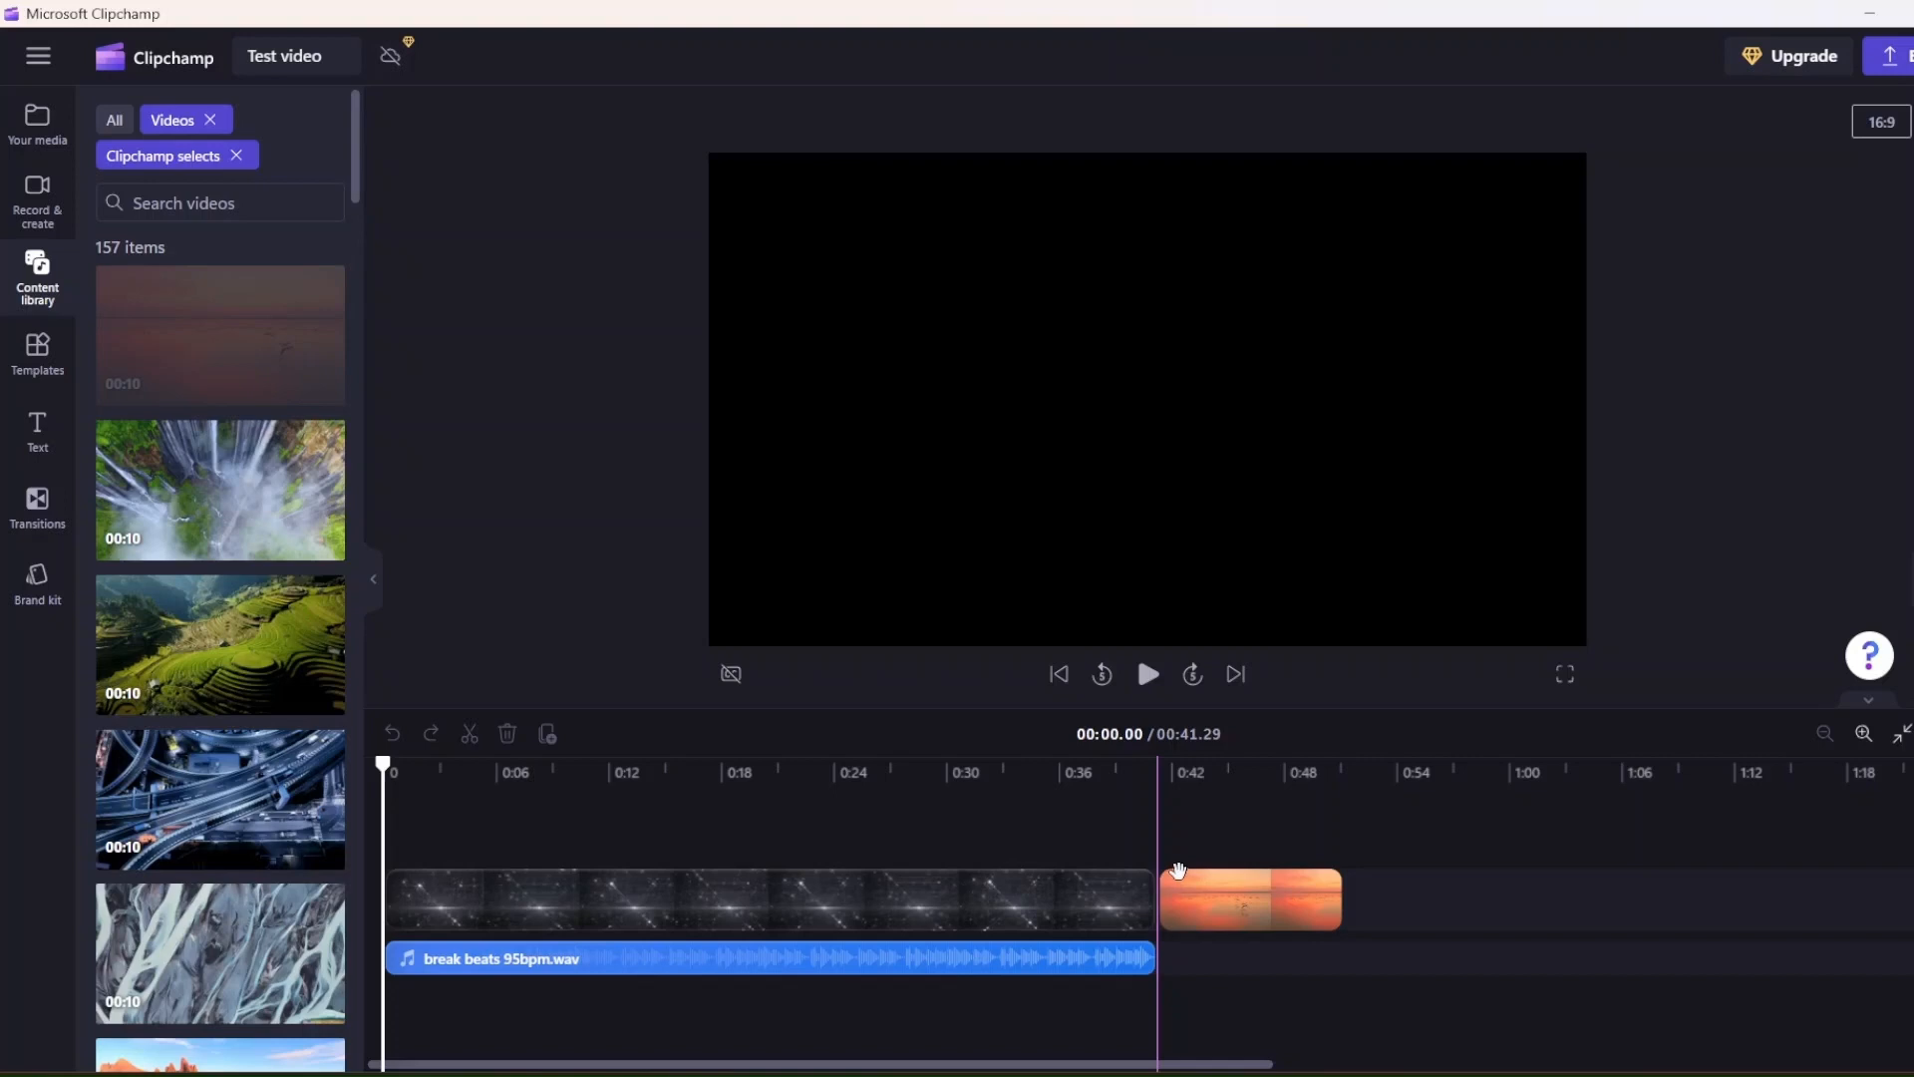
Step: Play the video across the join between the star space clip and the sunset clip
left_click_drag(1364, 775, 1356, 763)
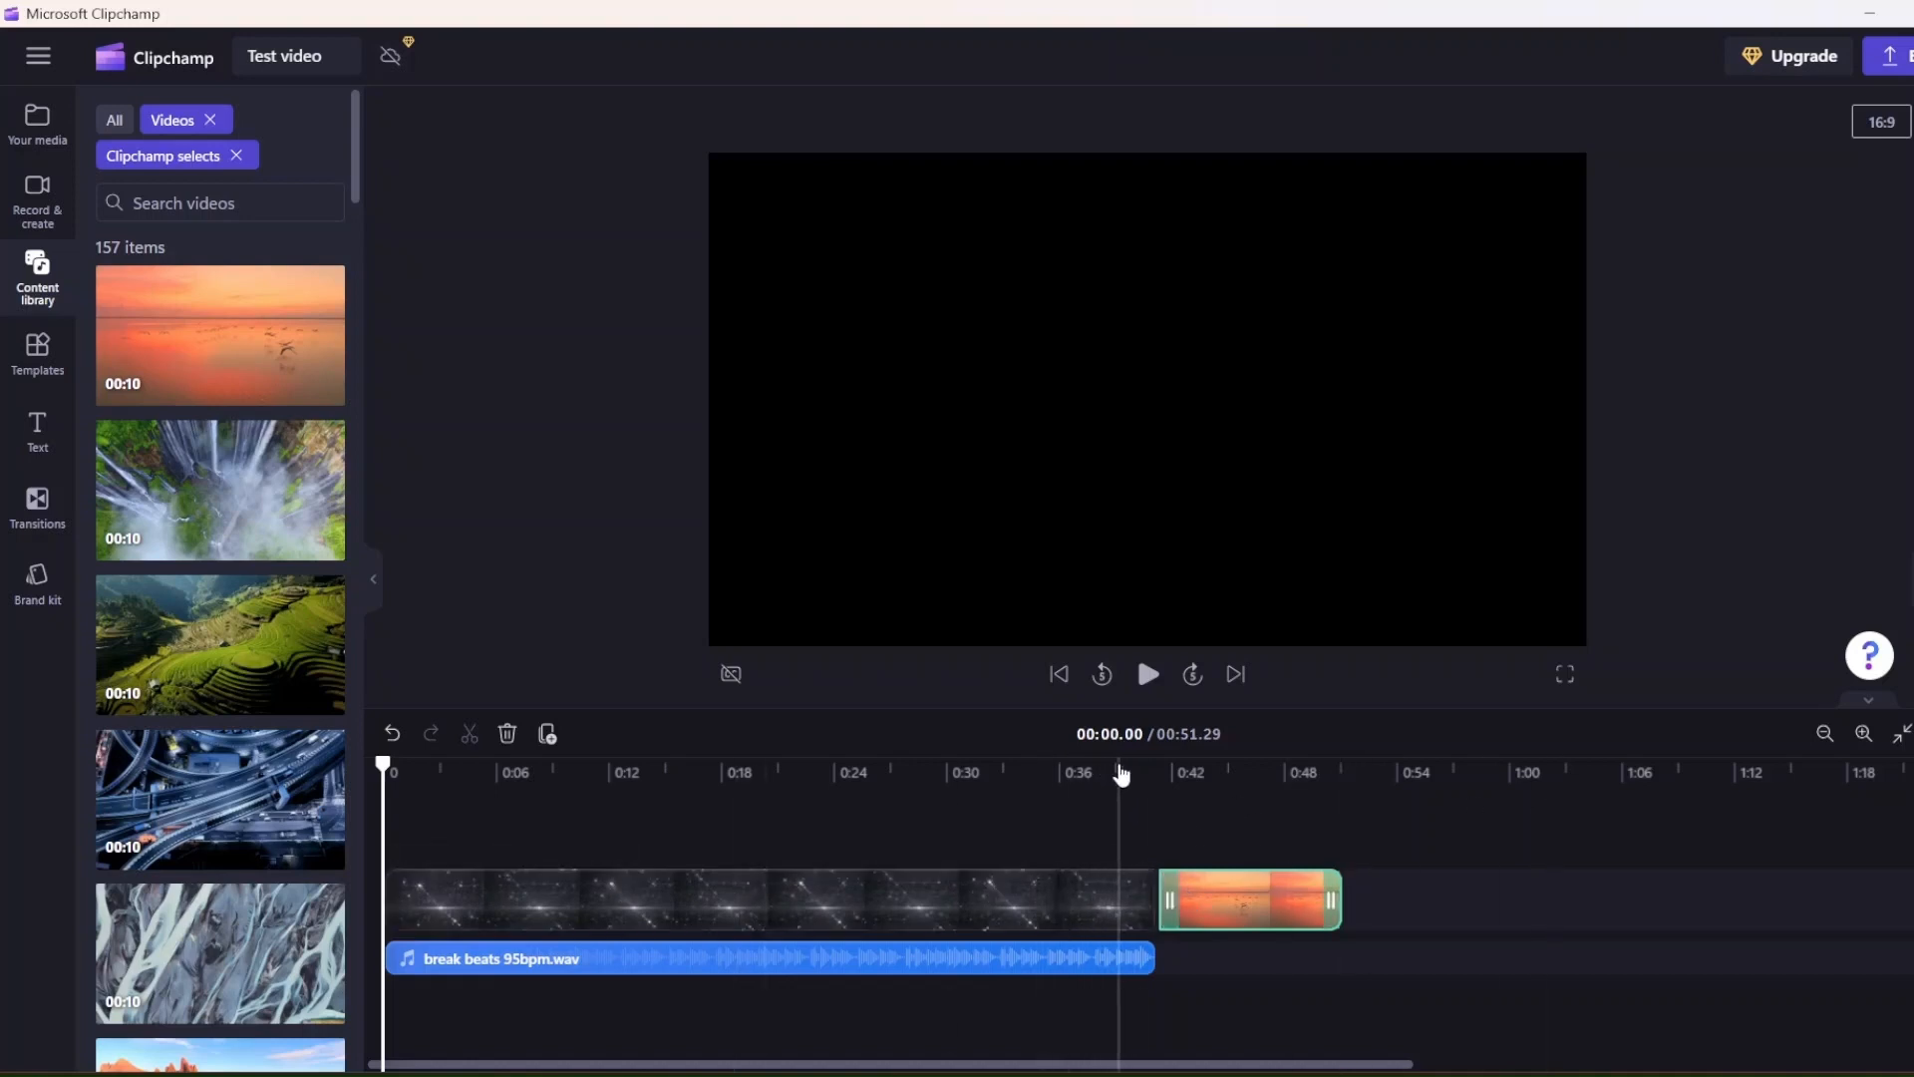
left_click(1119, 787)
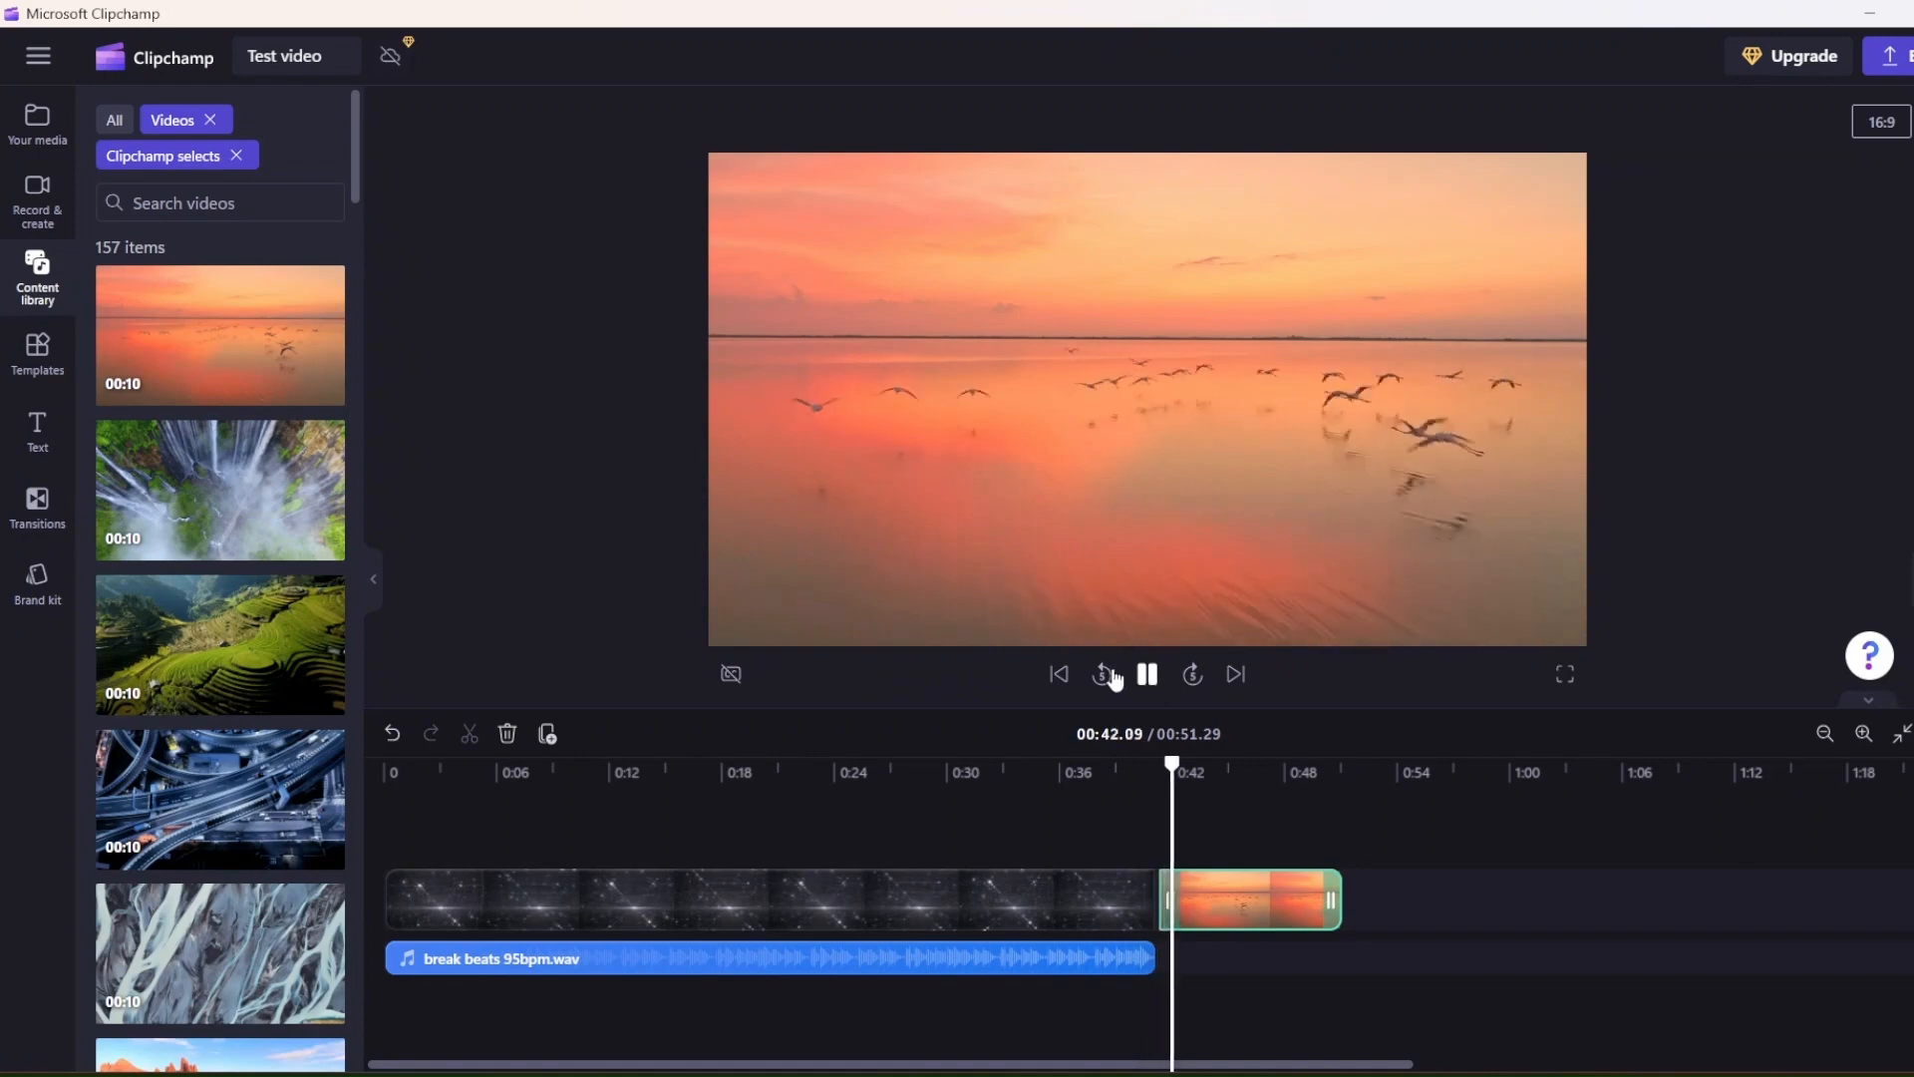
left_click(1146, 675)
Step: Add a 1.0-second fade-in to the sunset clip and preview the change from the star space clip
left_click(1103, 898)
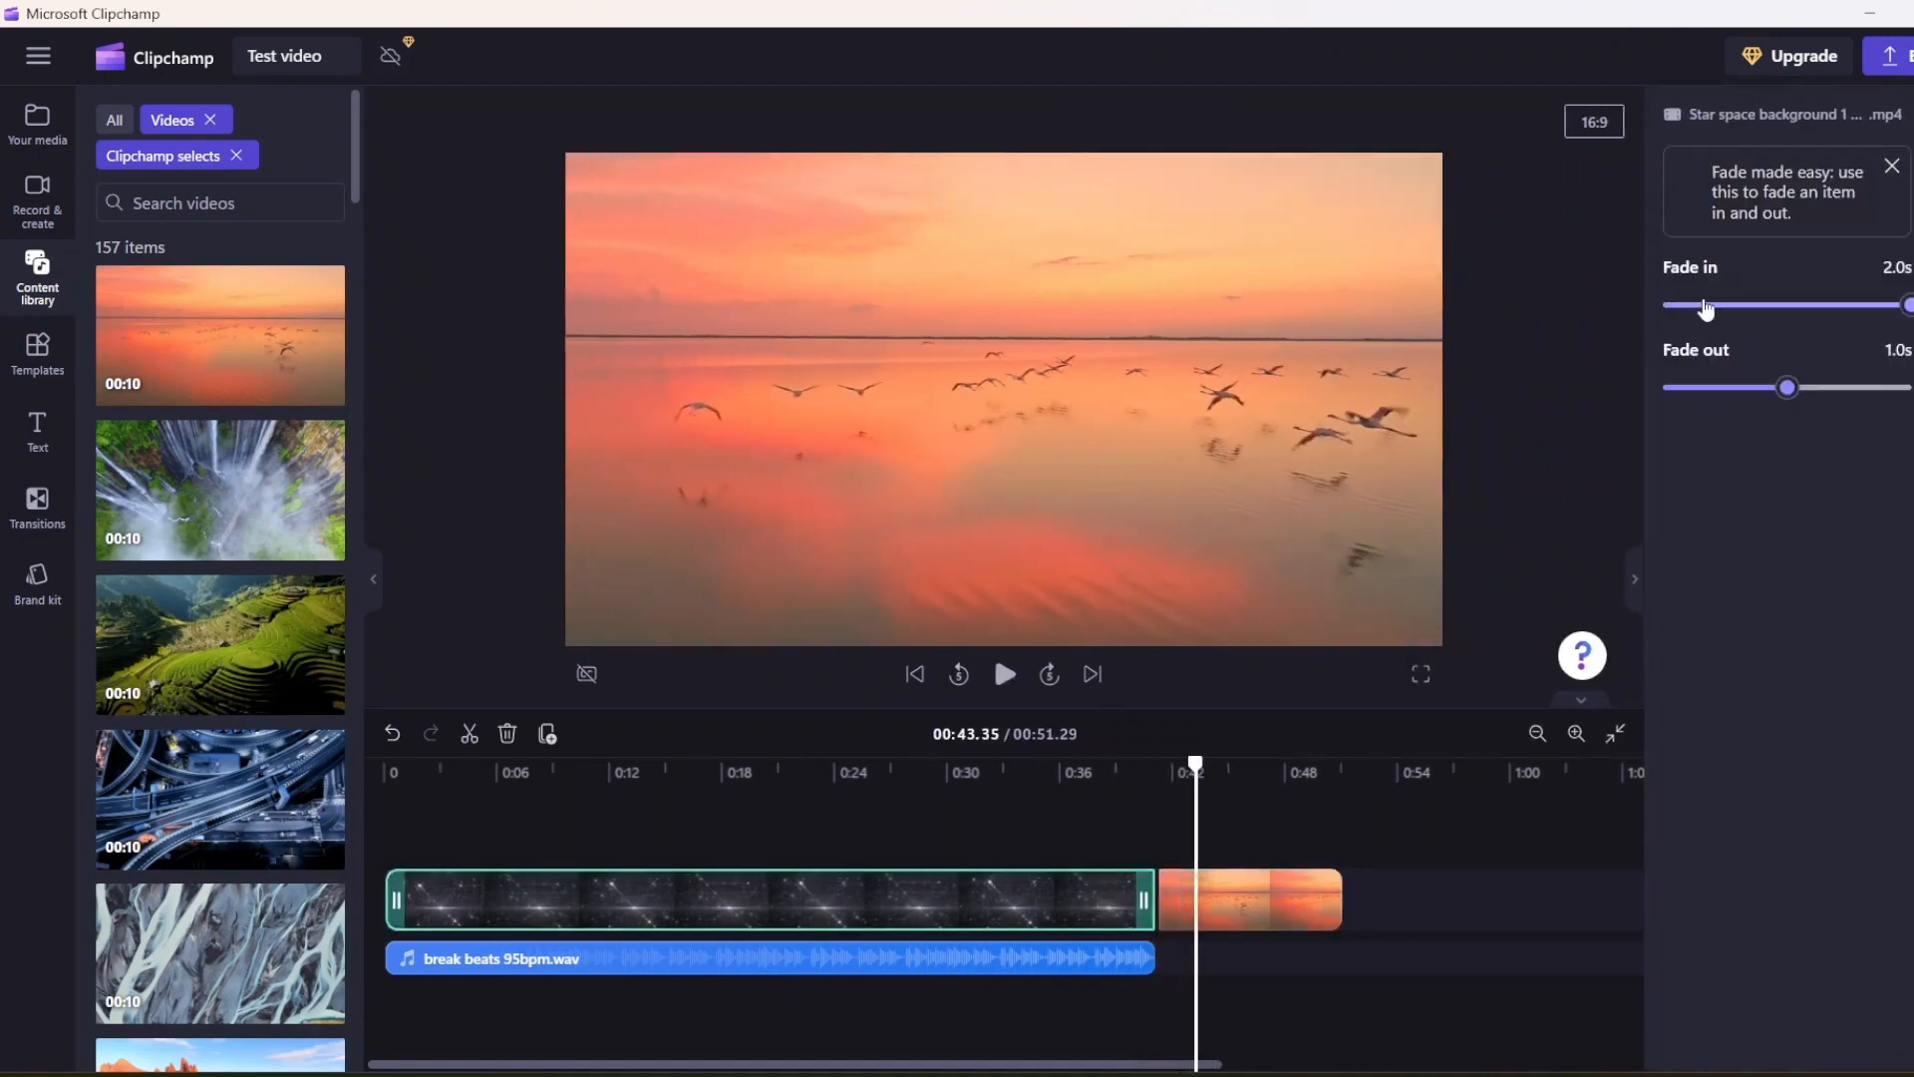
left_click_drag(1705, 305, 1870, 319)
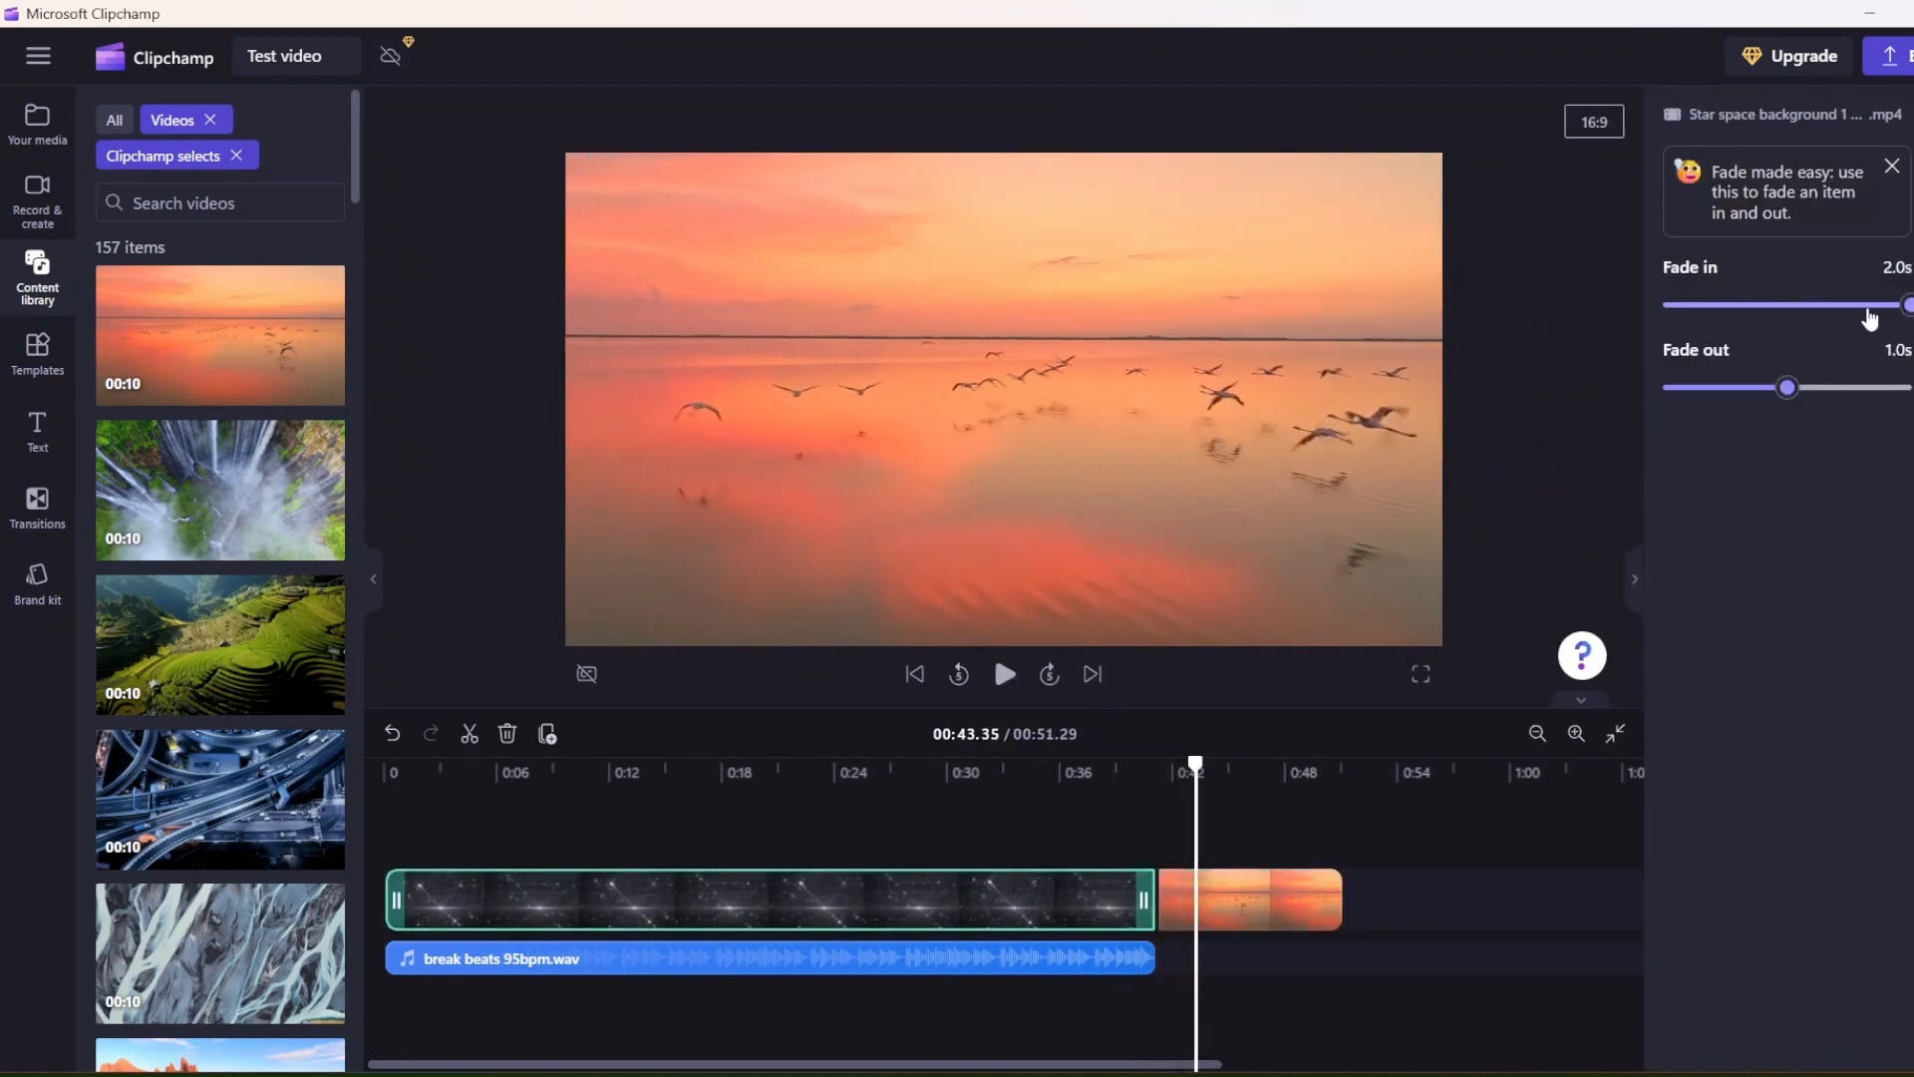
left_click(1192, 902)
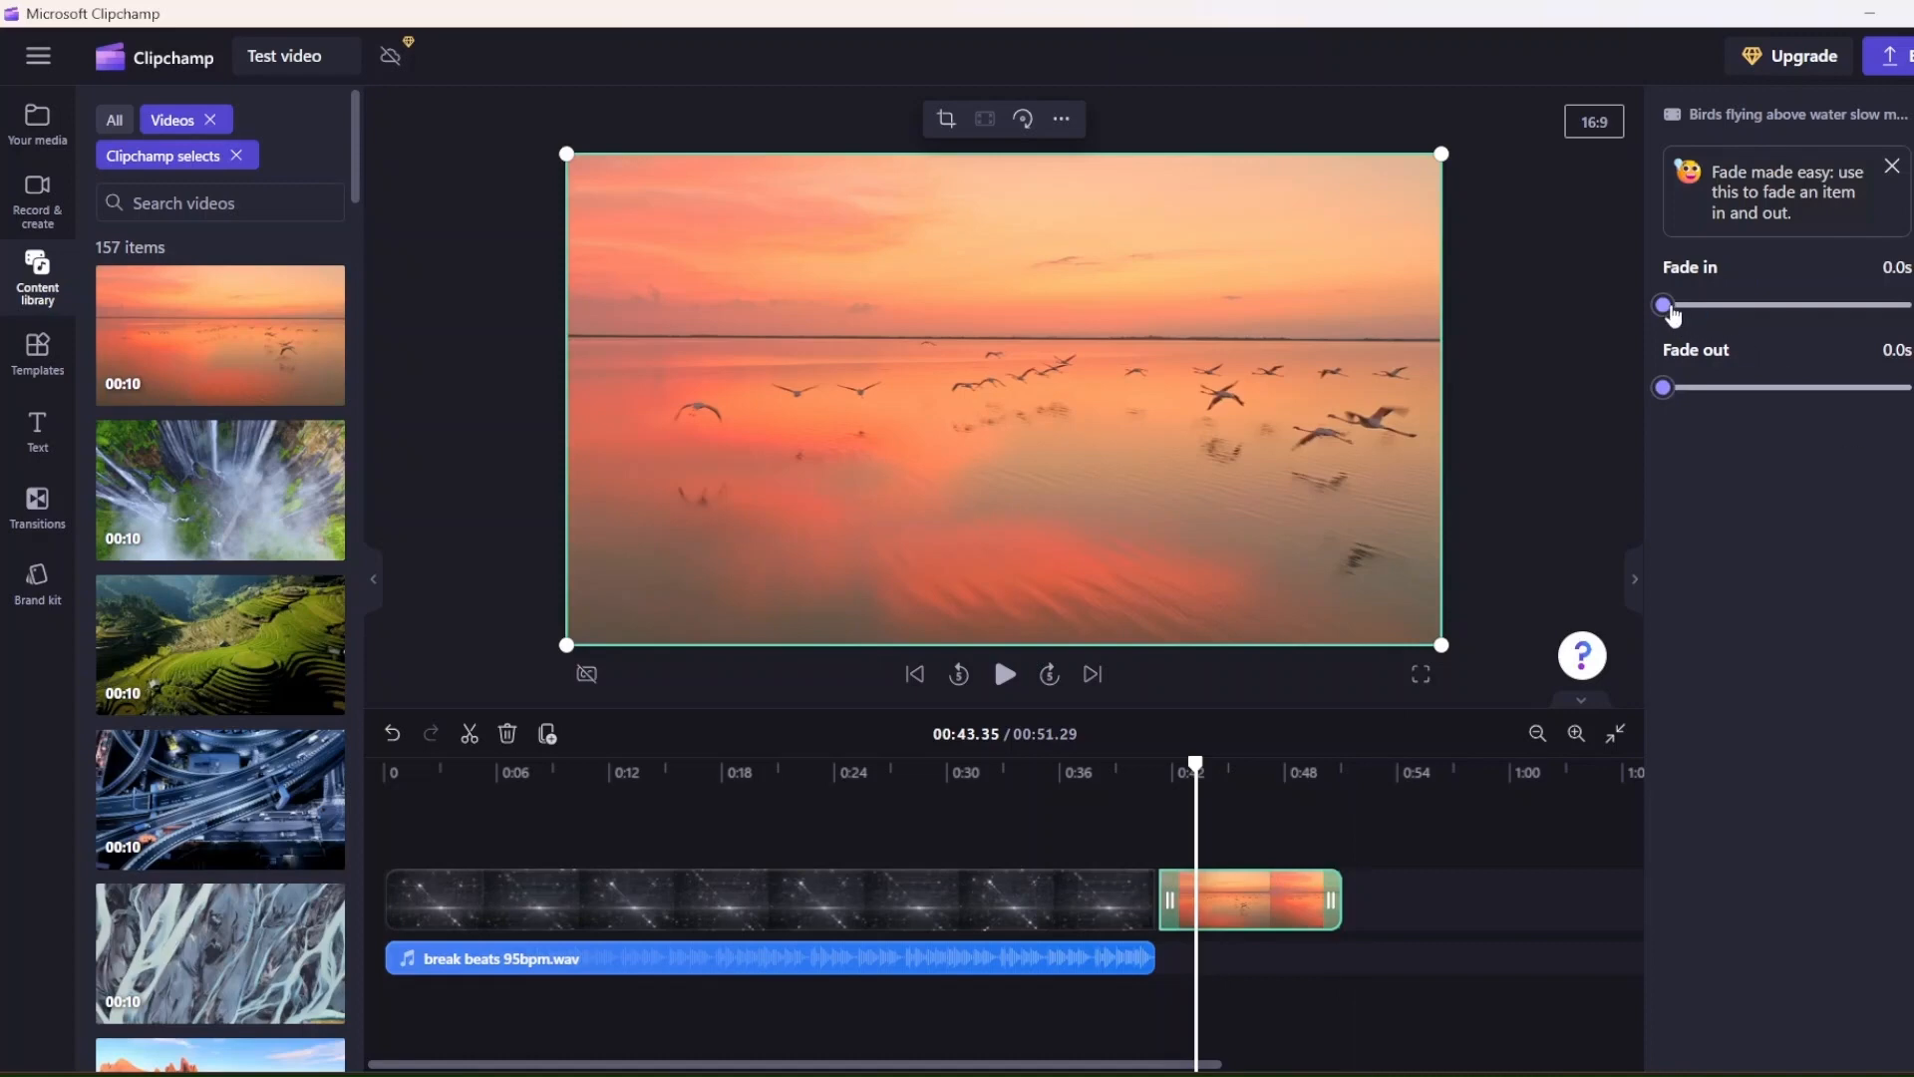
left_click_drag(1673, 315, 1793, 315)
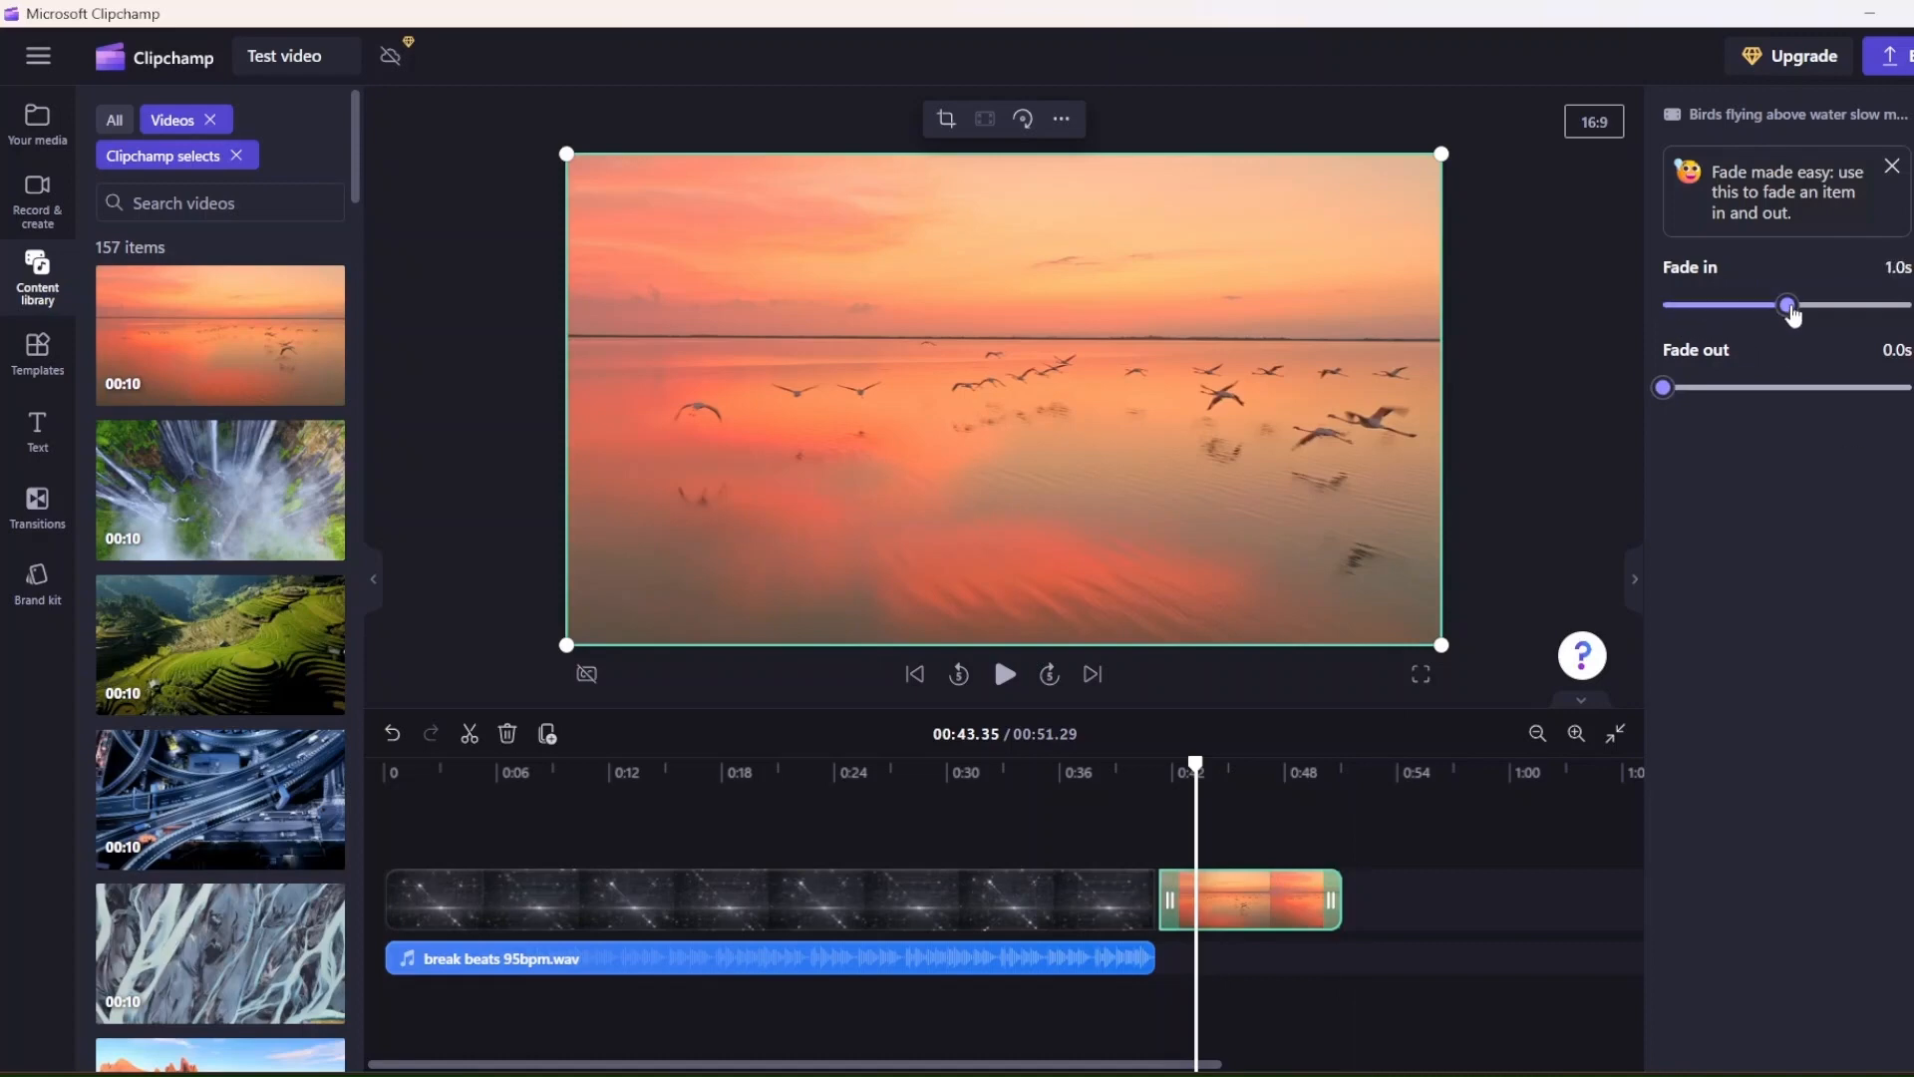
left_click(1113, 774)
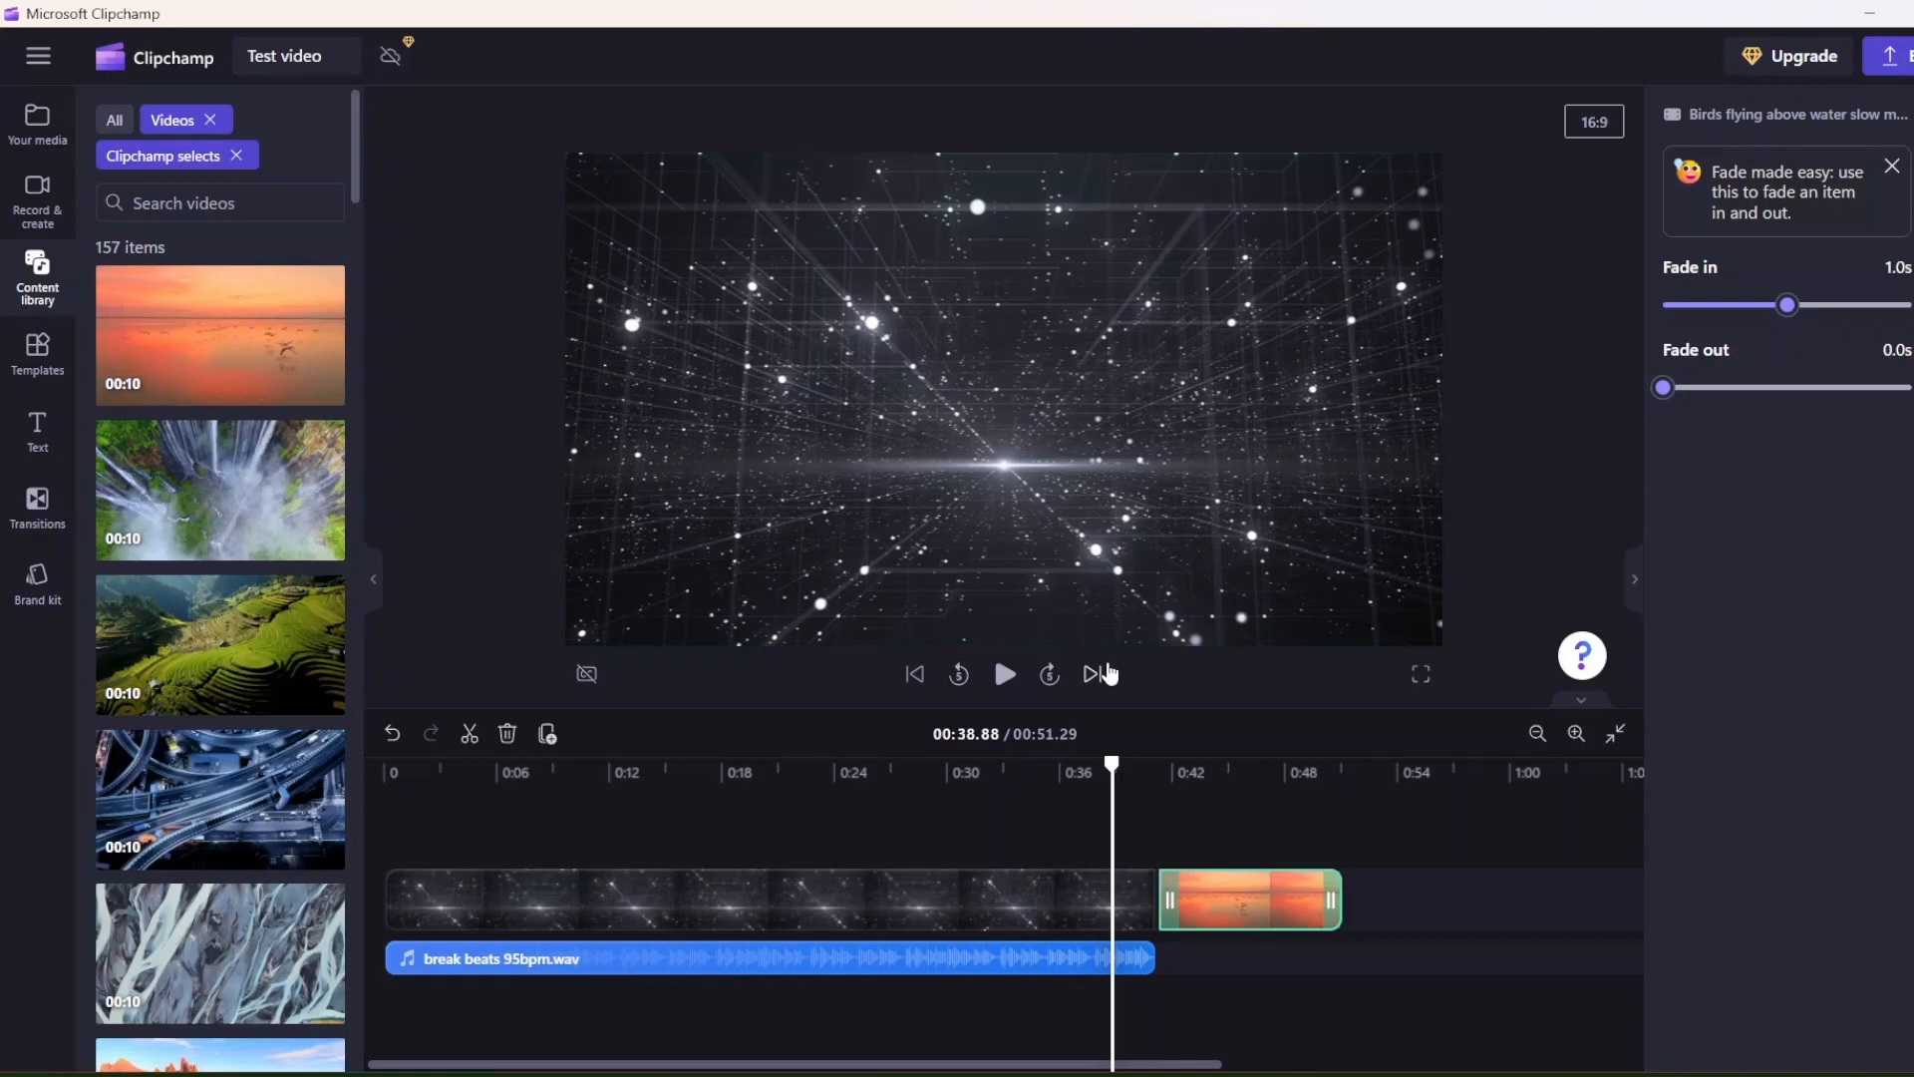
key("space")
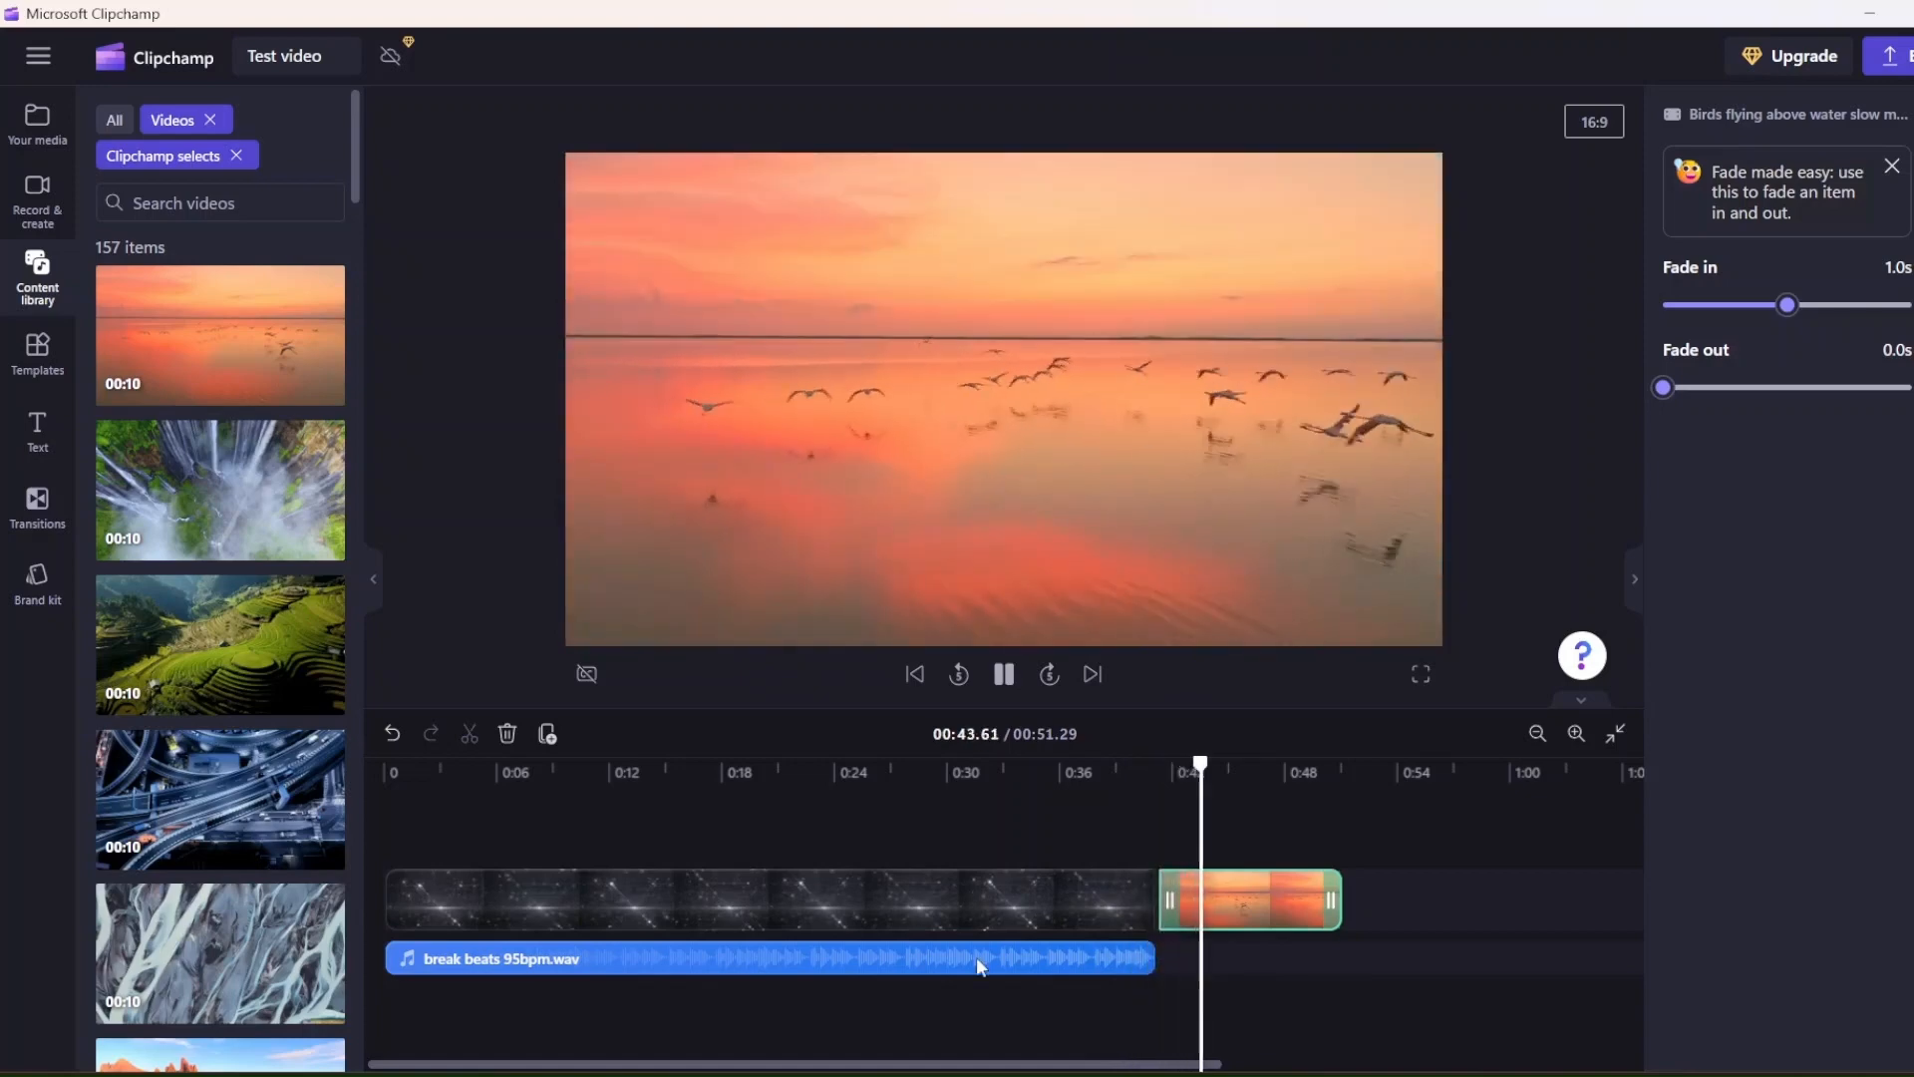
left_click(1000, 678)
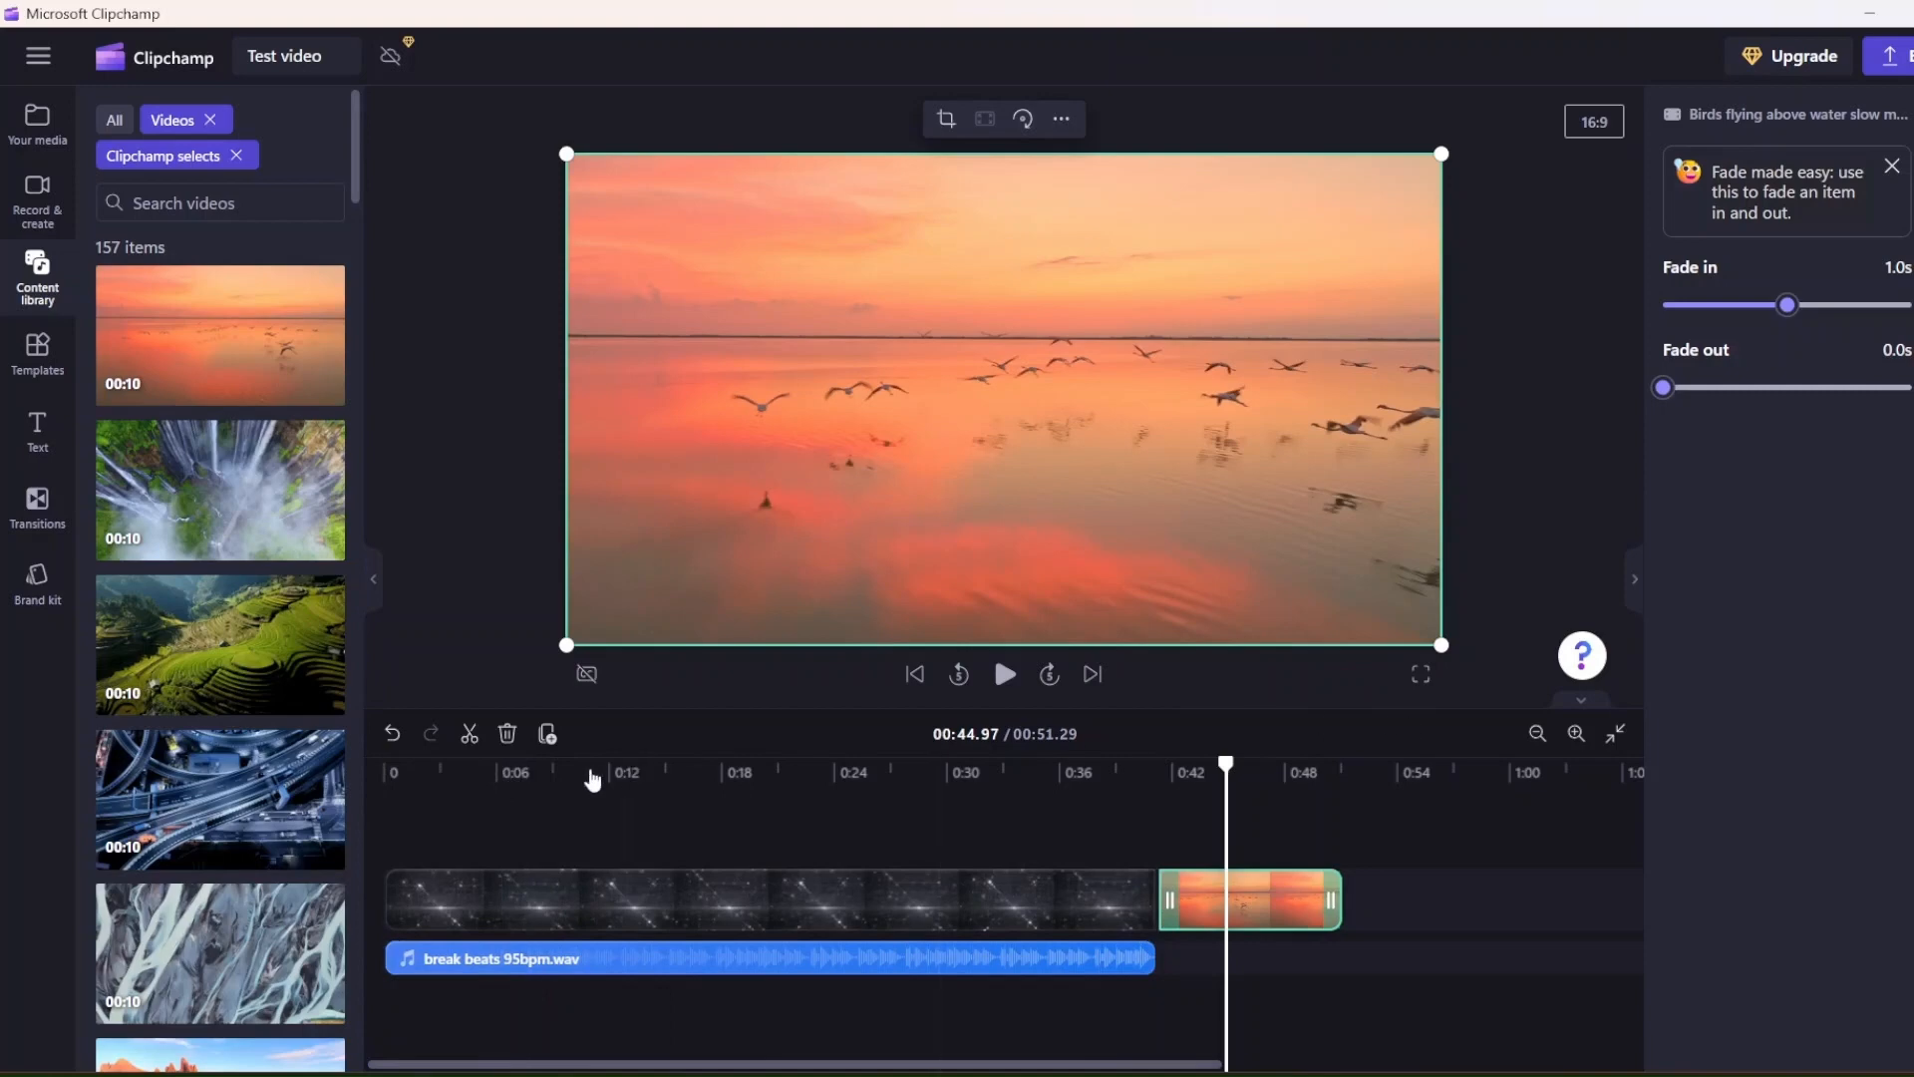
Step: Split the star space clip at about 6.04 seconds
left_click(494, 773)
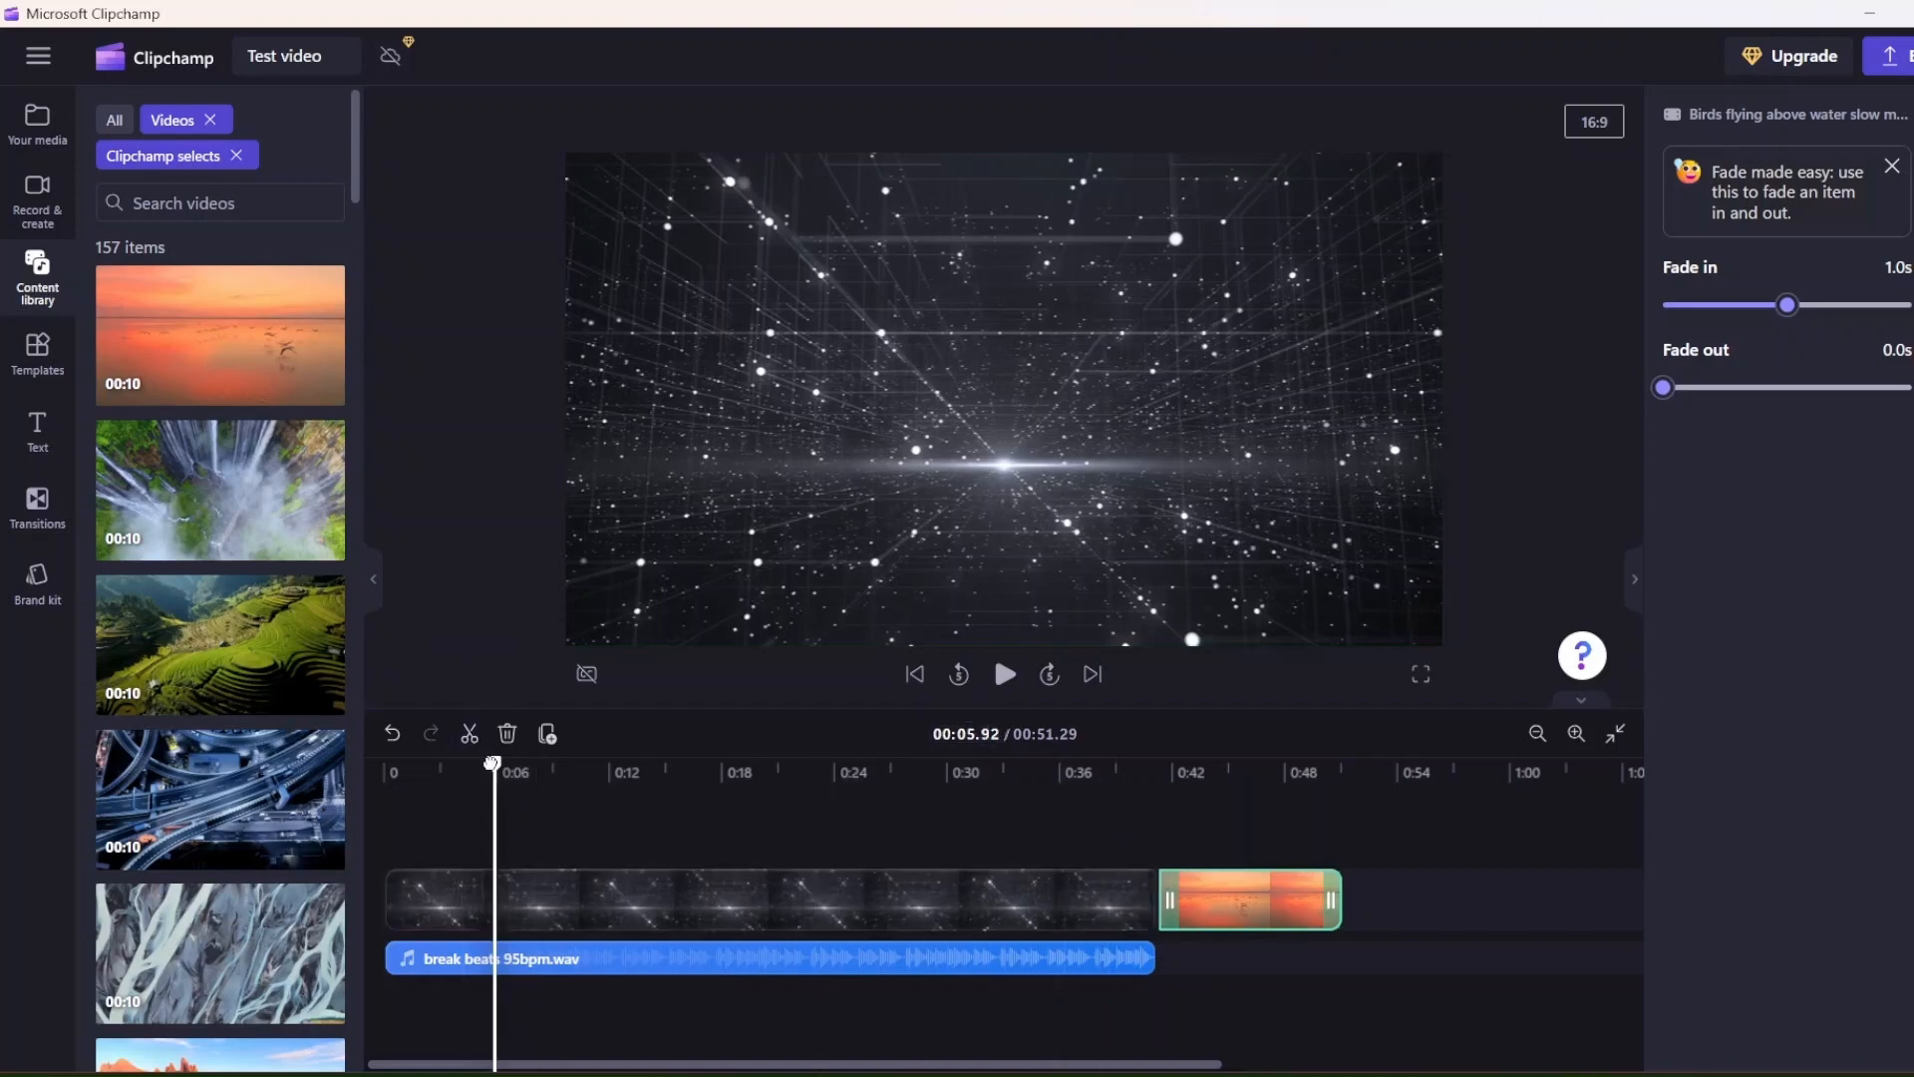
left_click_drag(492, 764, 491, 764)
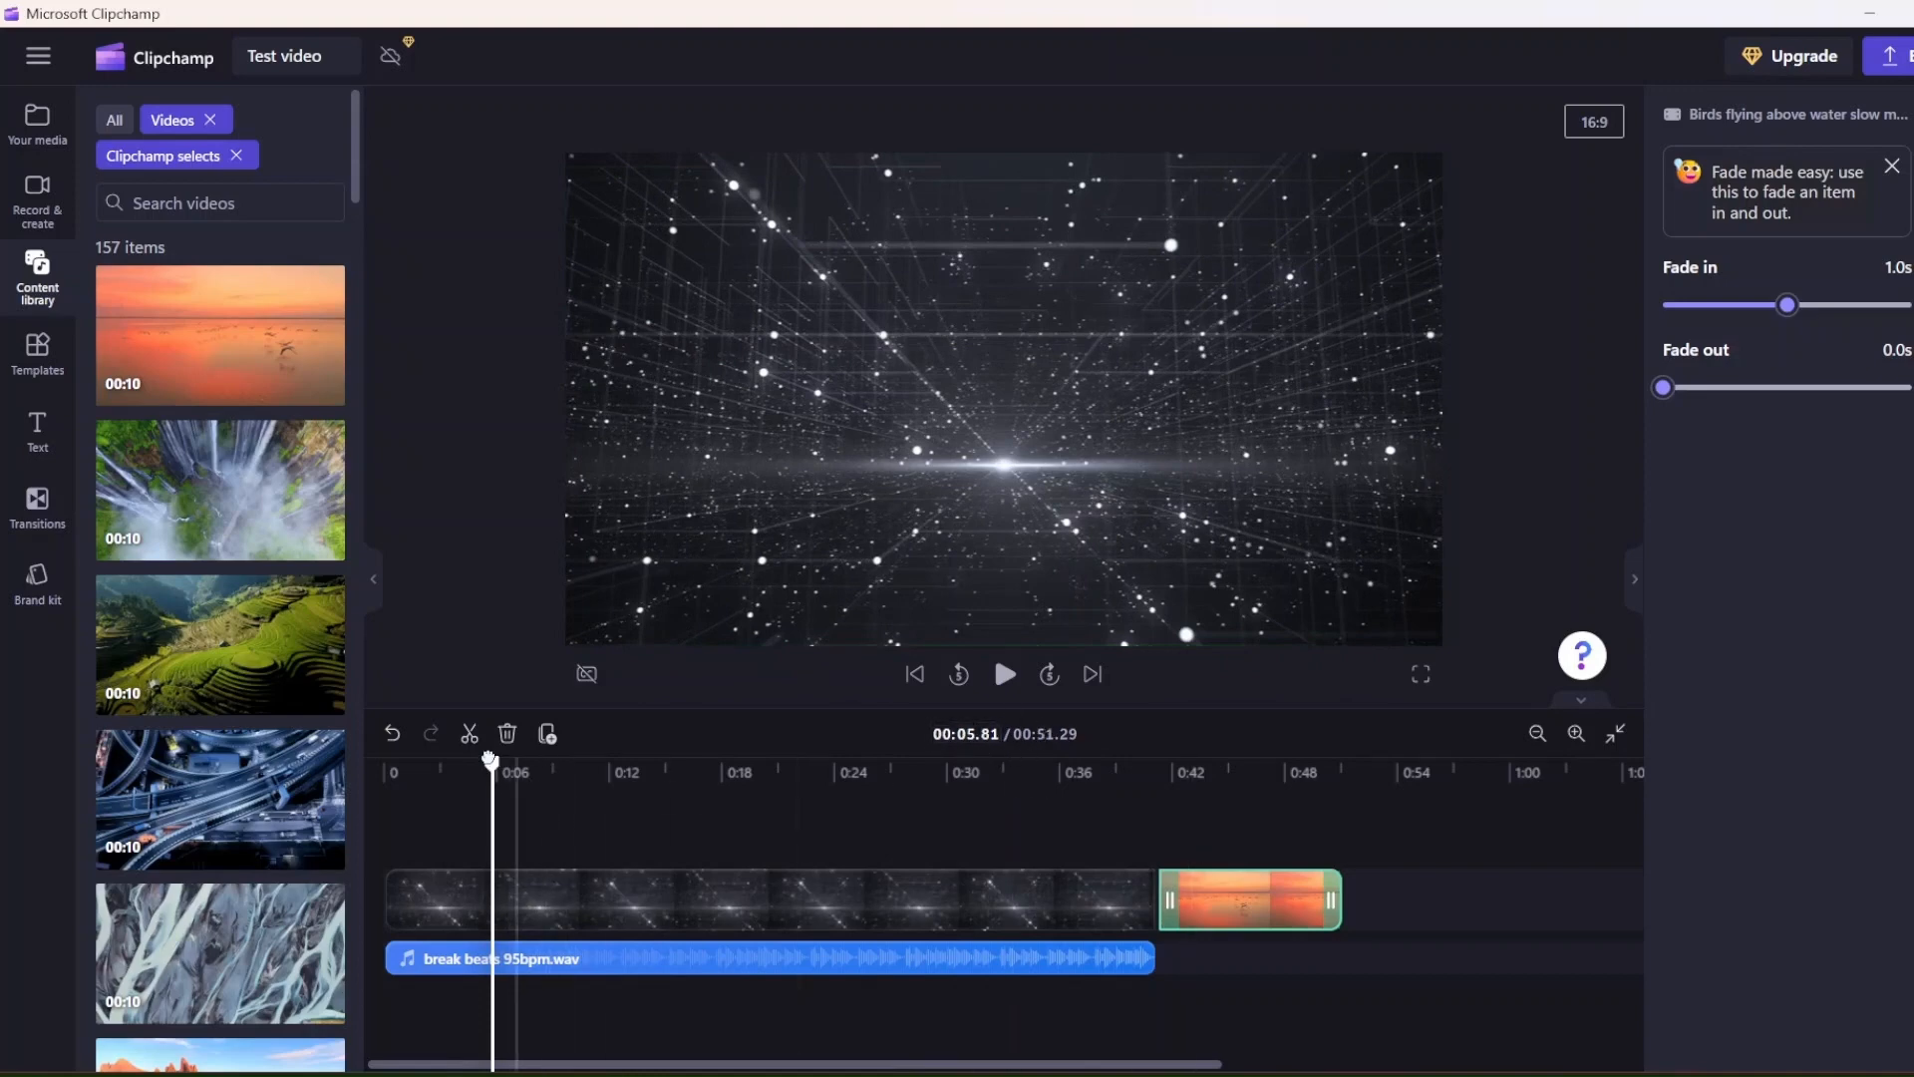
left_click_drag(490, 764, 497, 764)
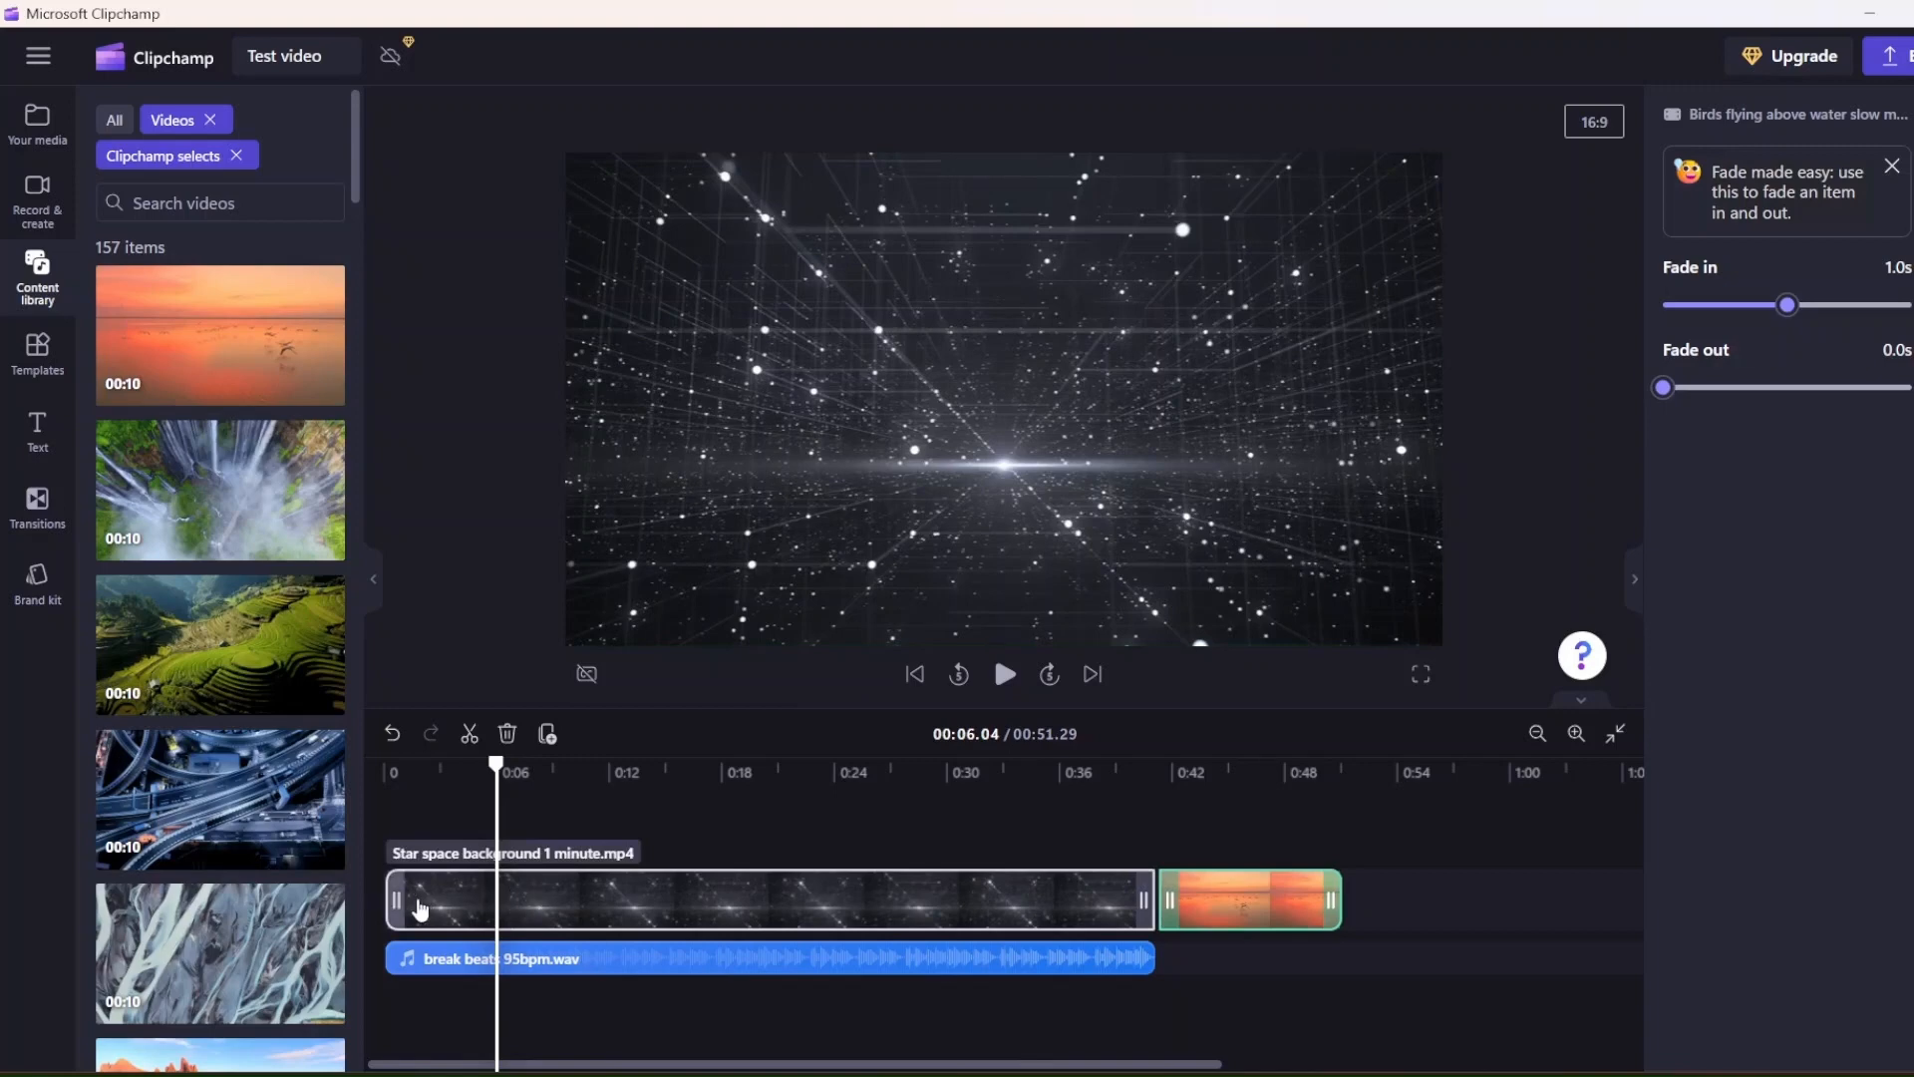
right_click(569, 901)
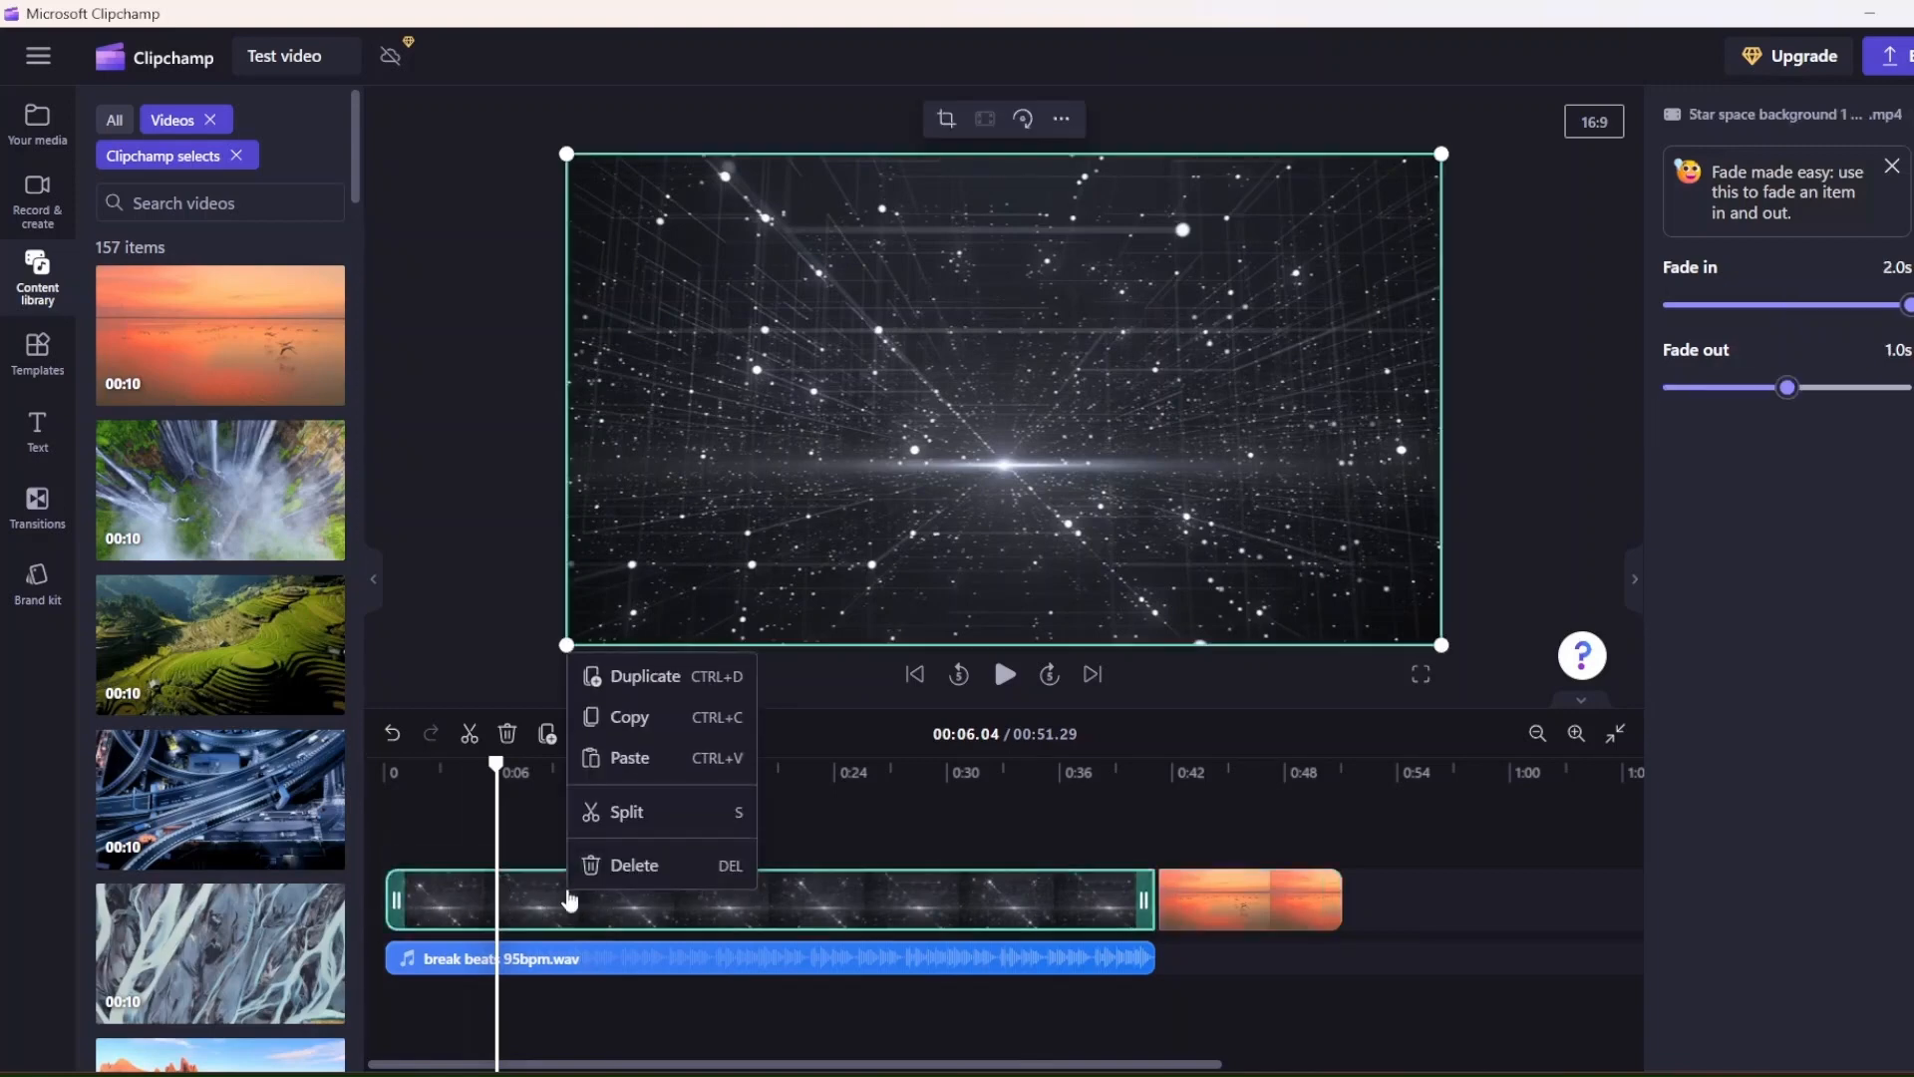
left_click(691, 807)
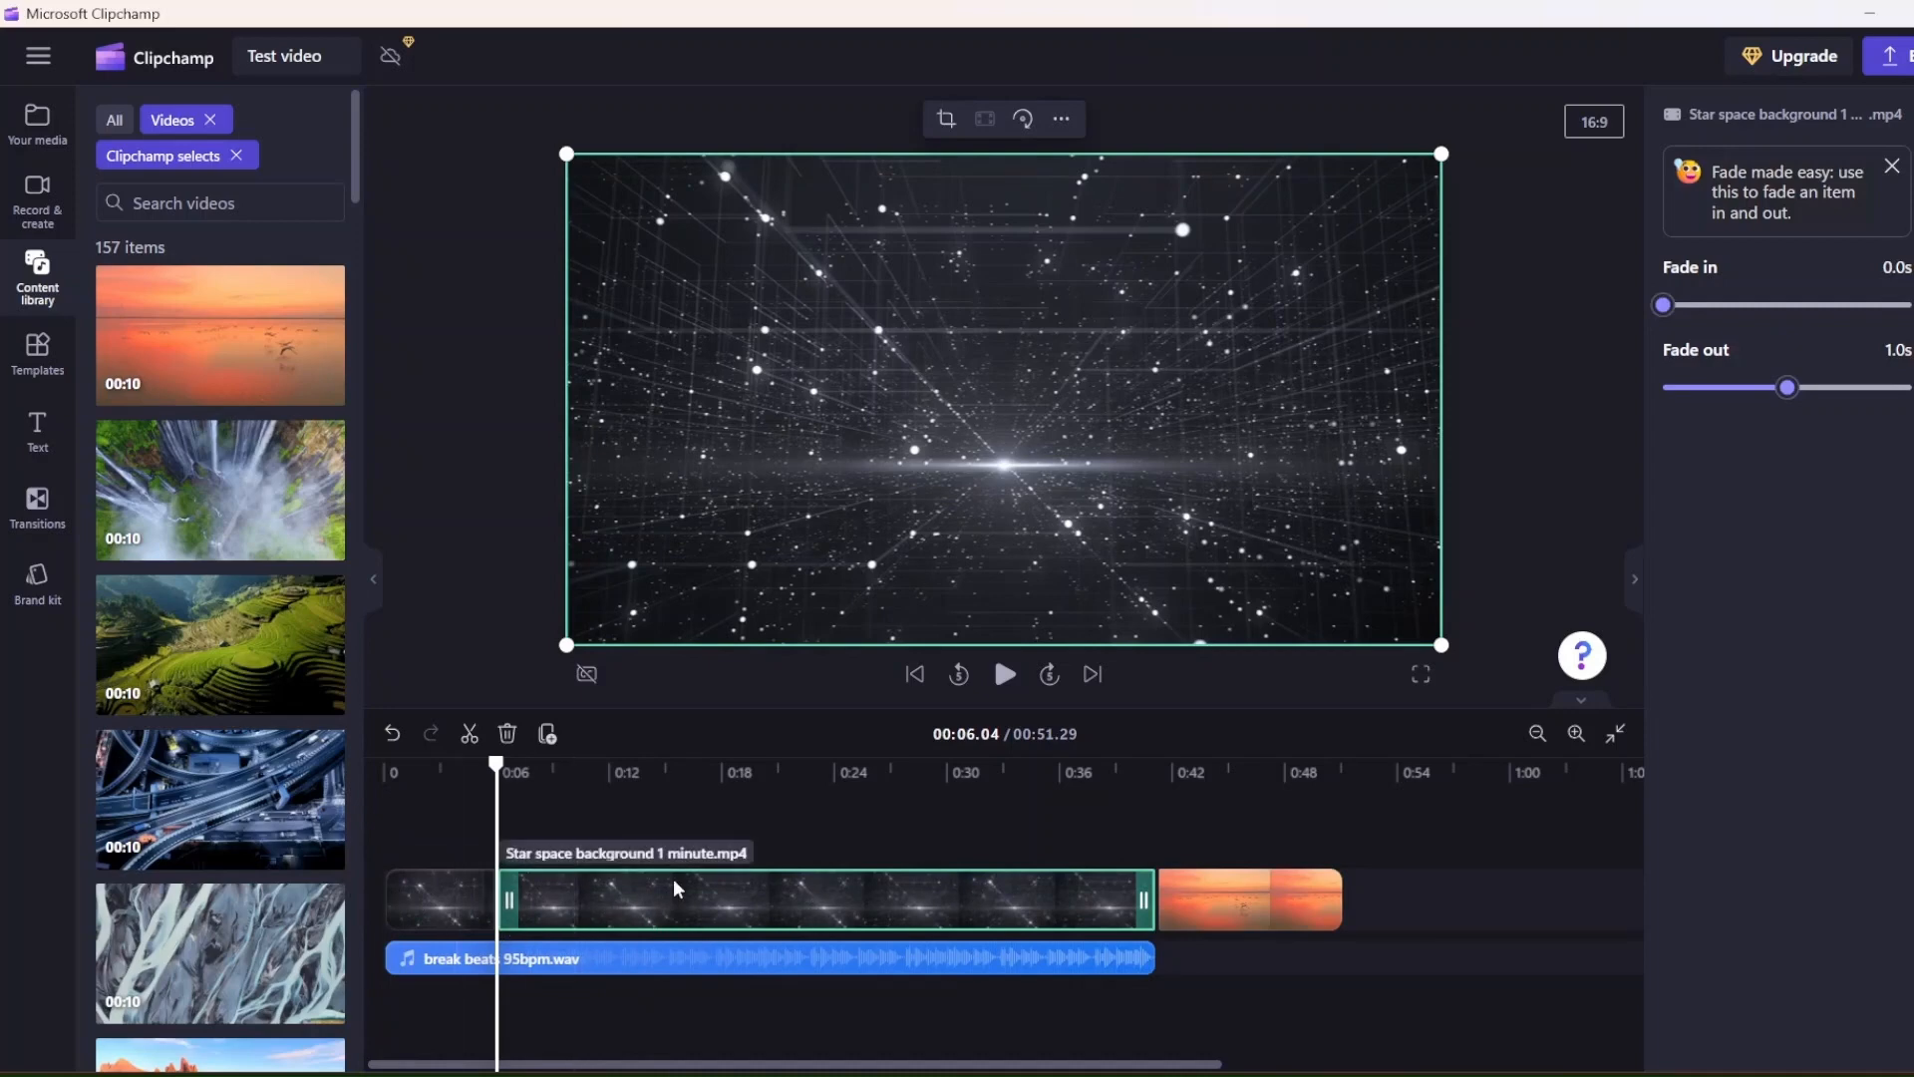
Step: Delete the second part of the star space clip along with its gap, and preview the new join with the sunset clip
key("Delete")
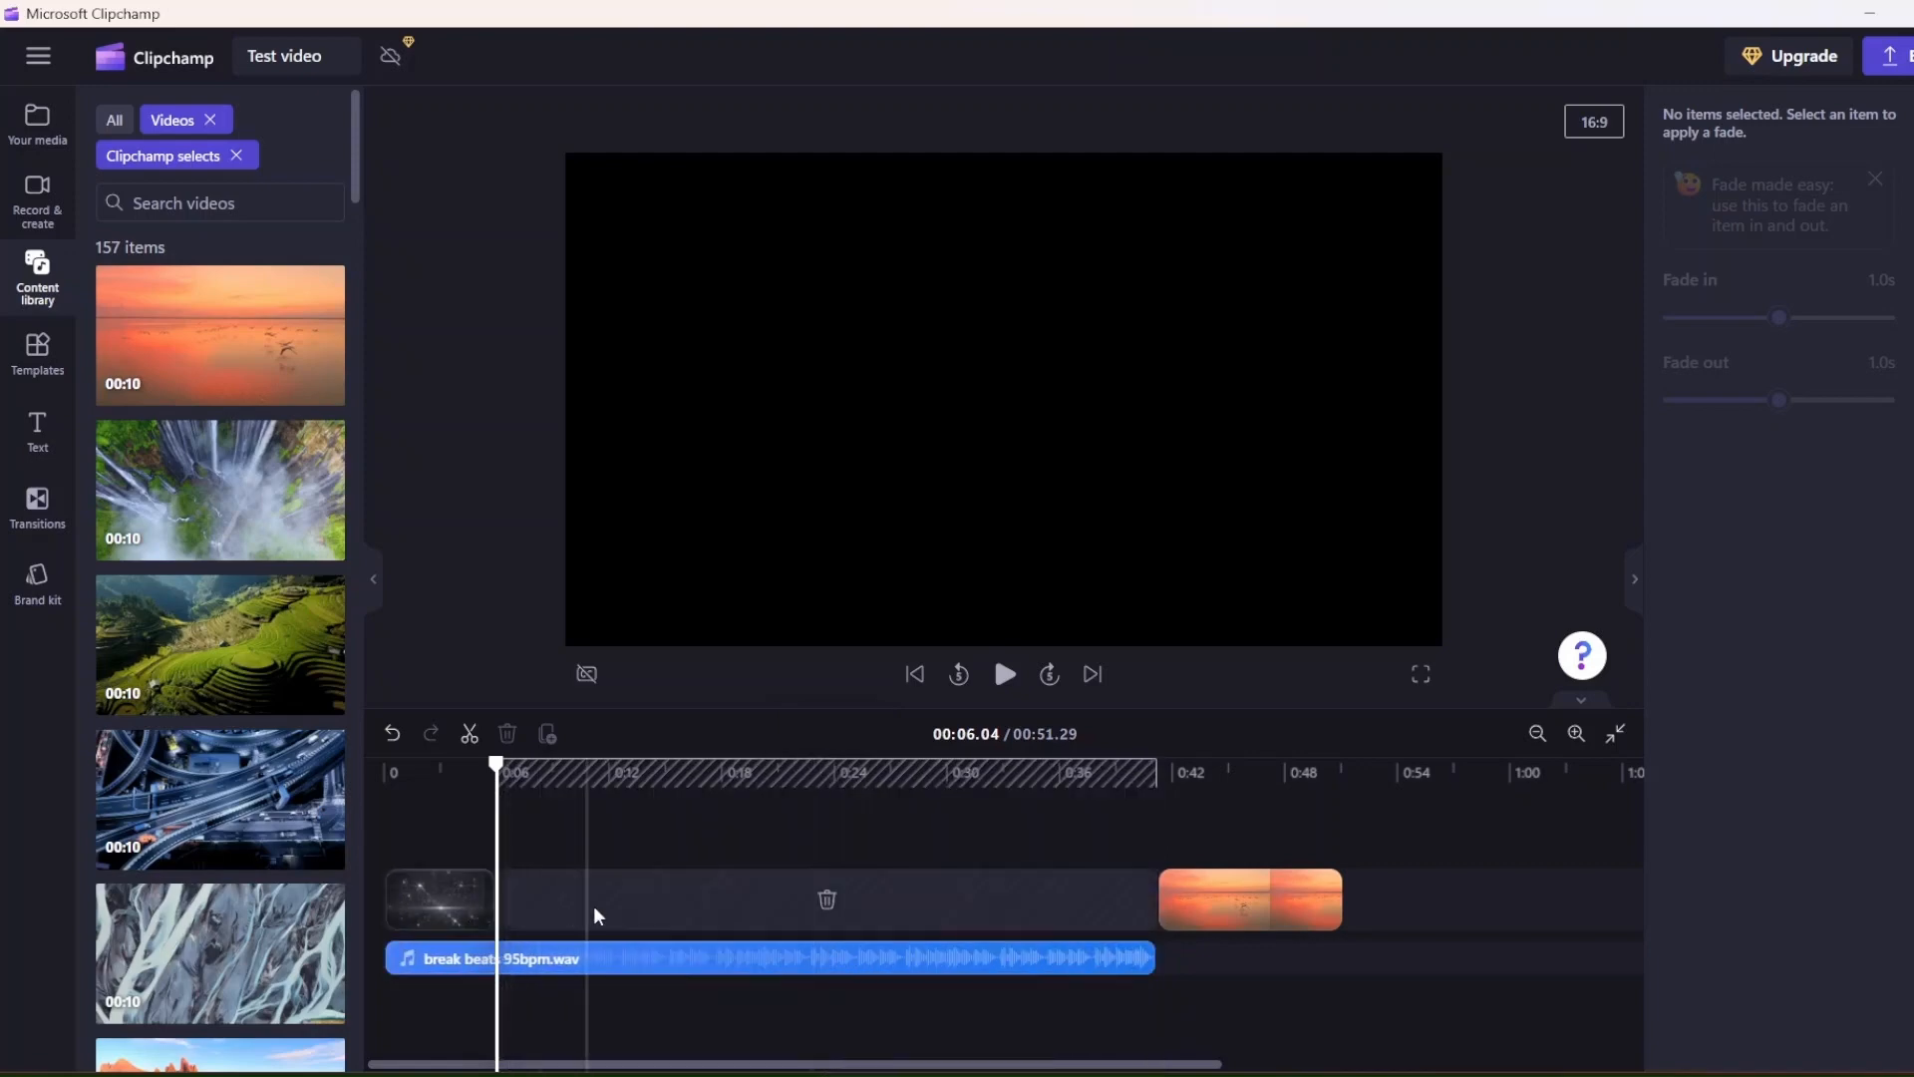
left_click(830, 900)
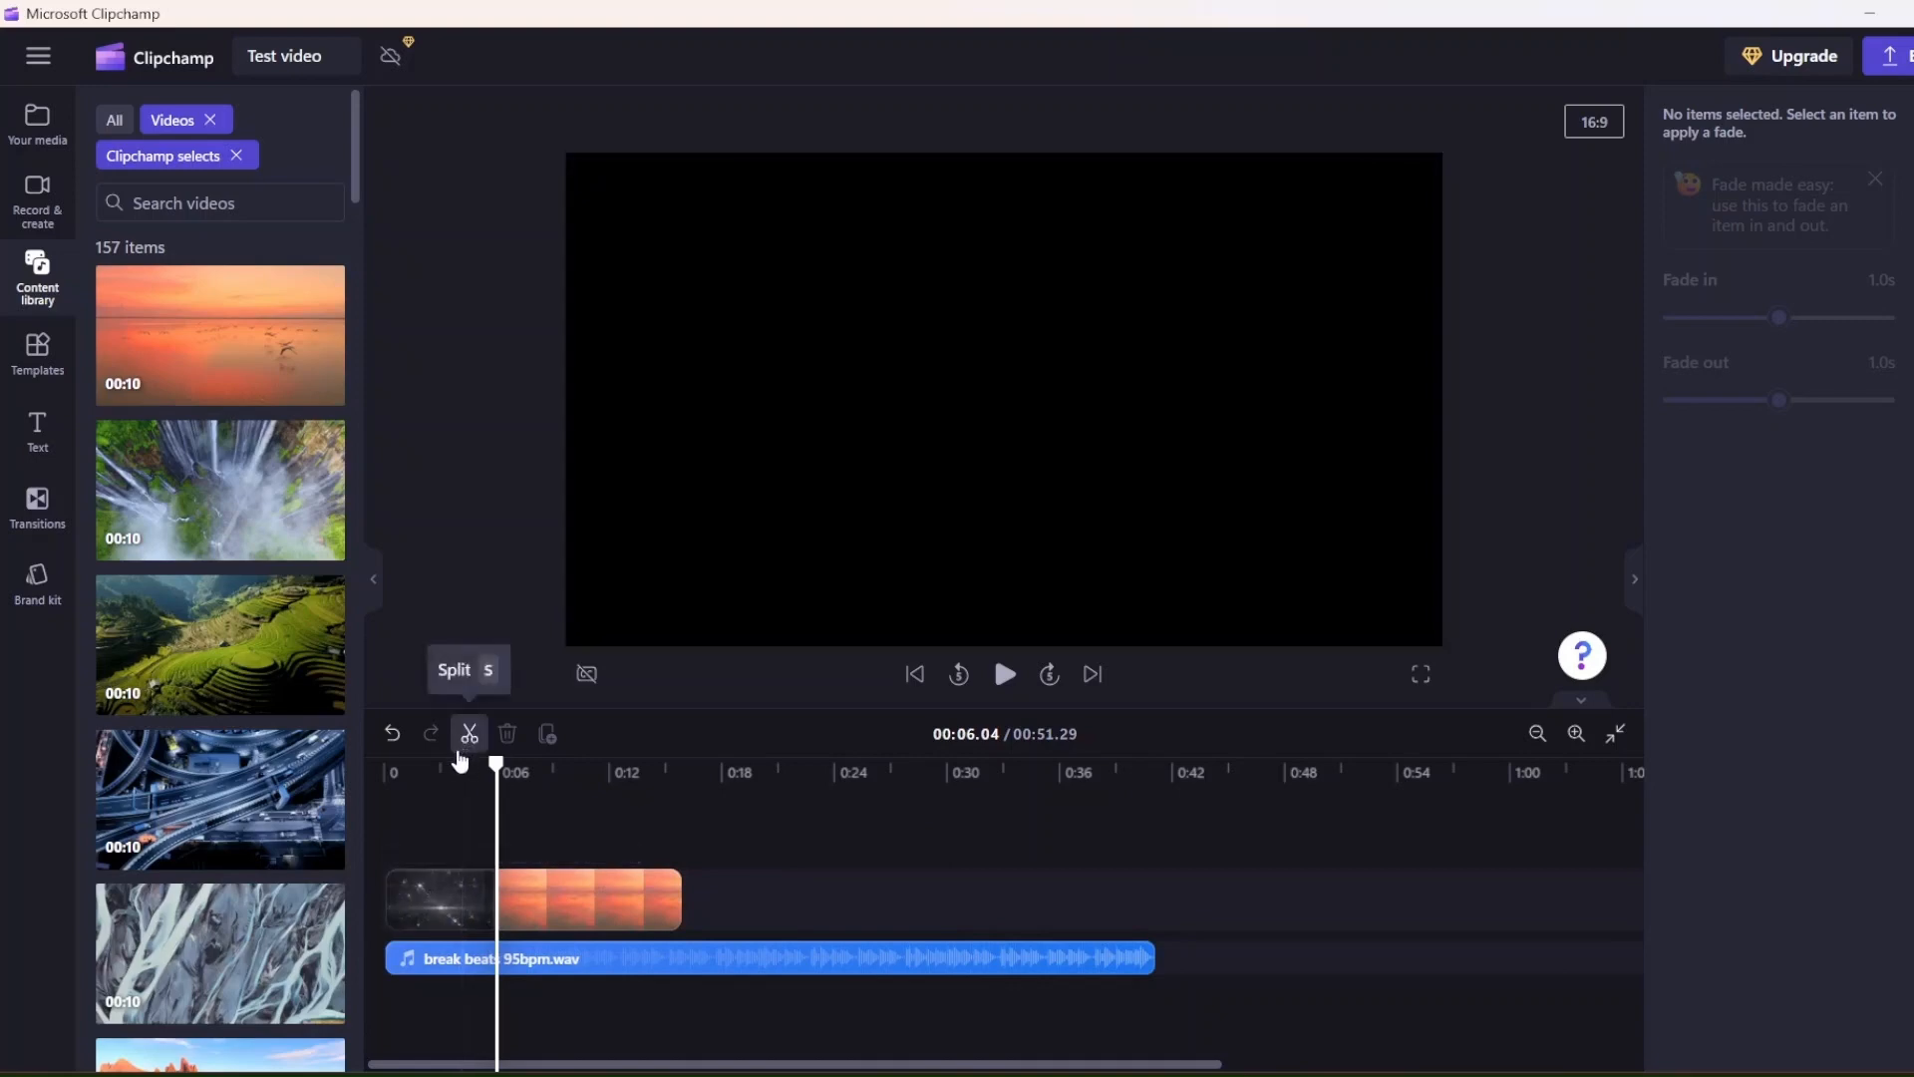
left_click(451, 768)
key("space")
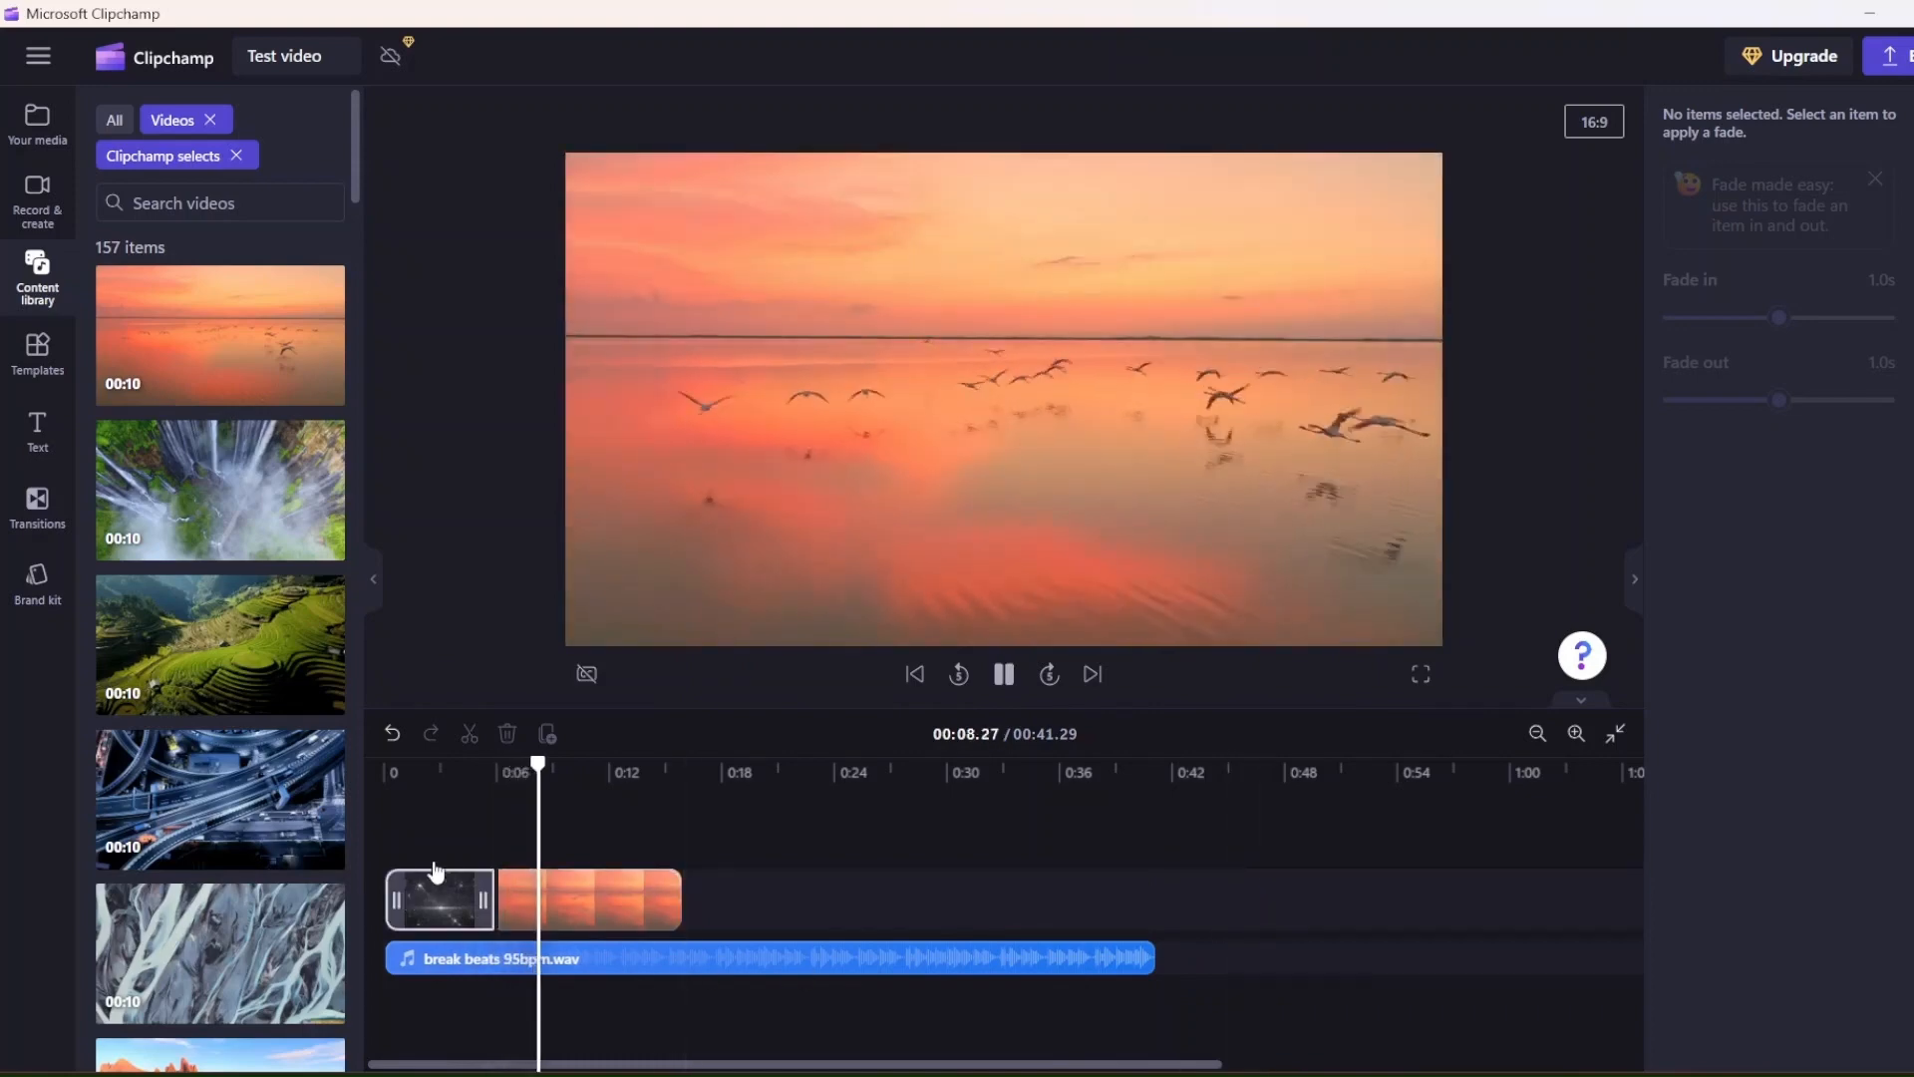
left_click(1004, 674)
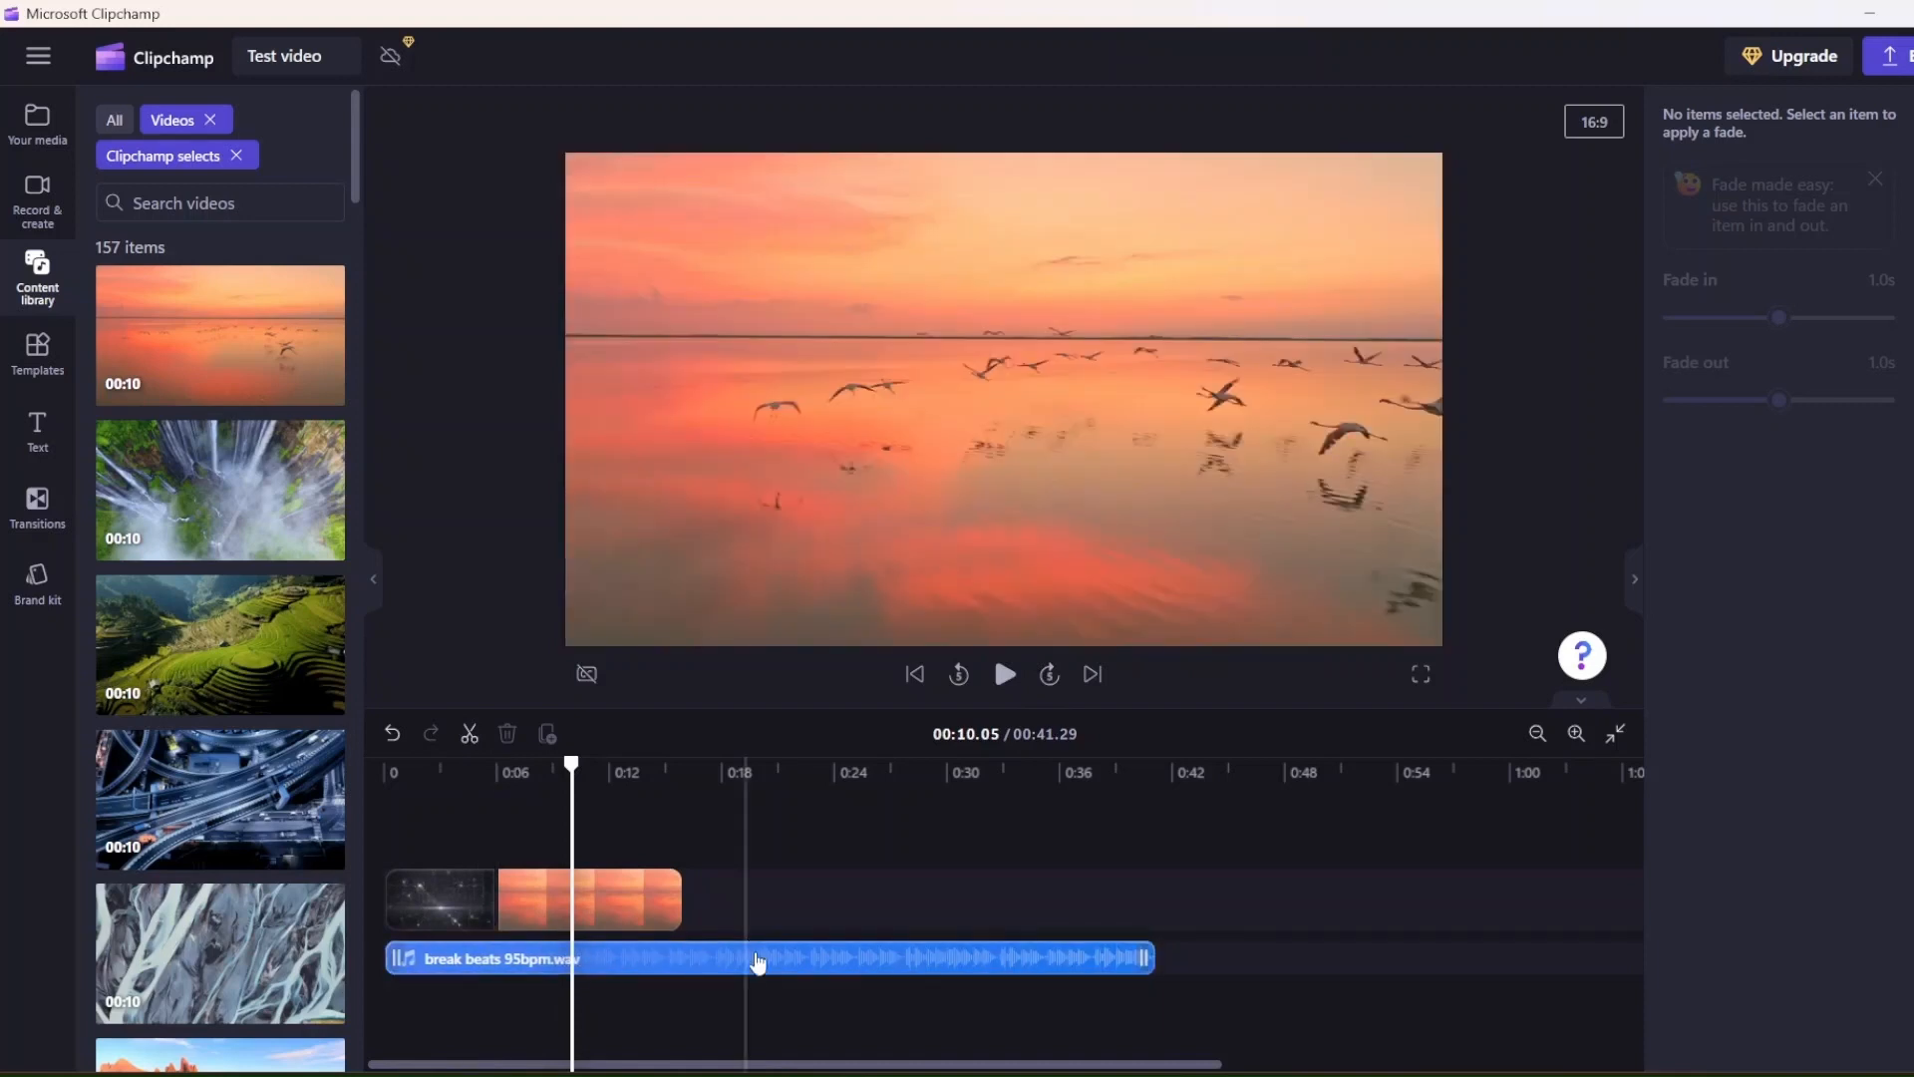
Step: Set the volume of the break beats audio to 52%
left_click(752, 977)
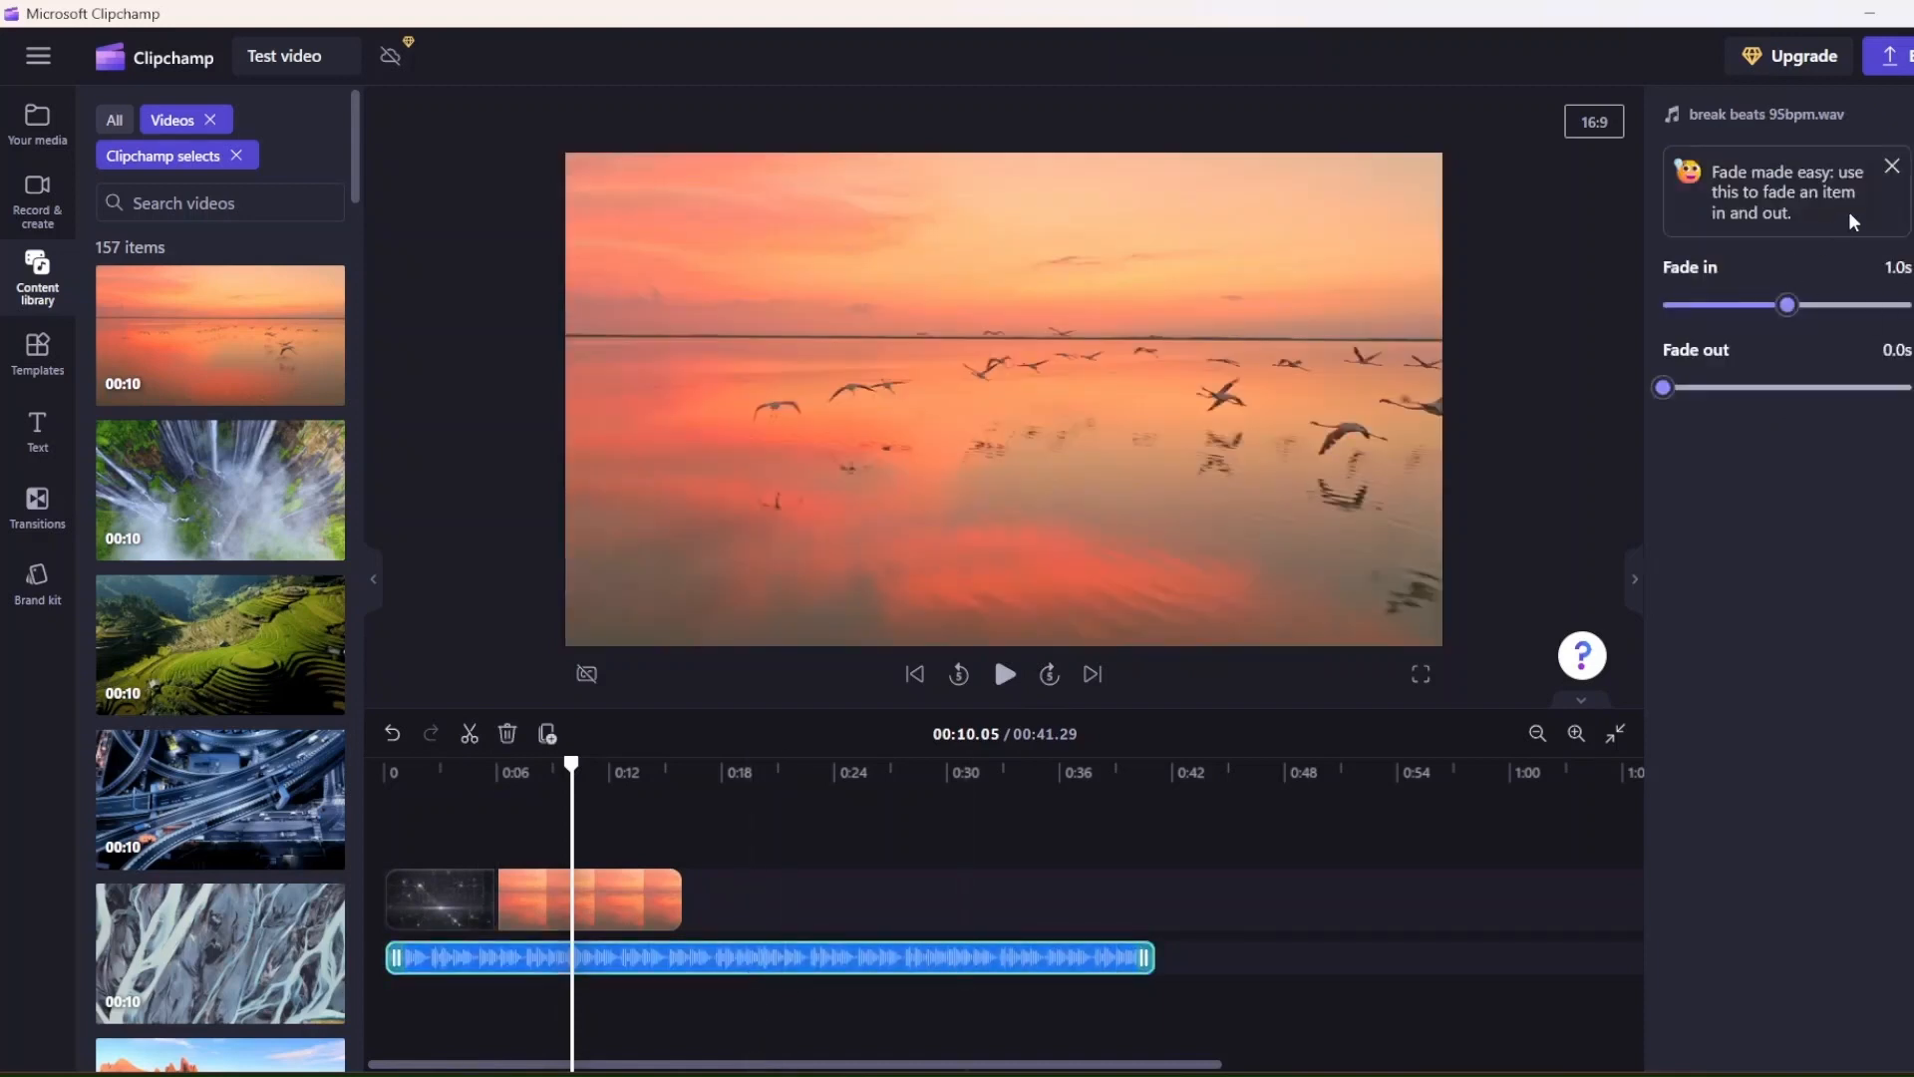
left_click_drag(1803, 335, 1765, 355)
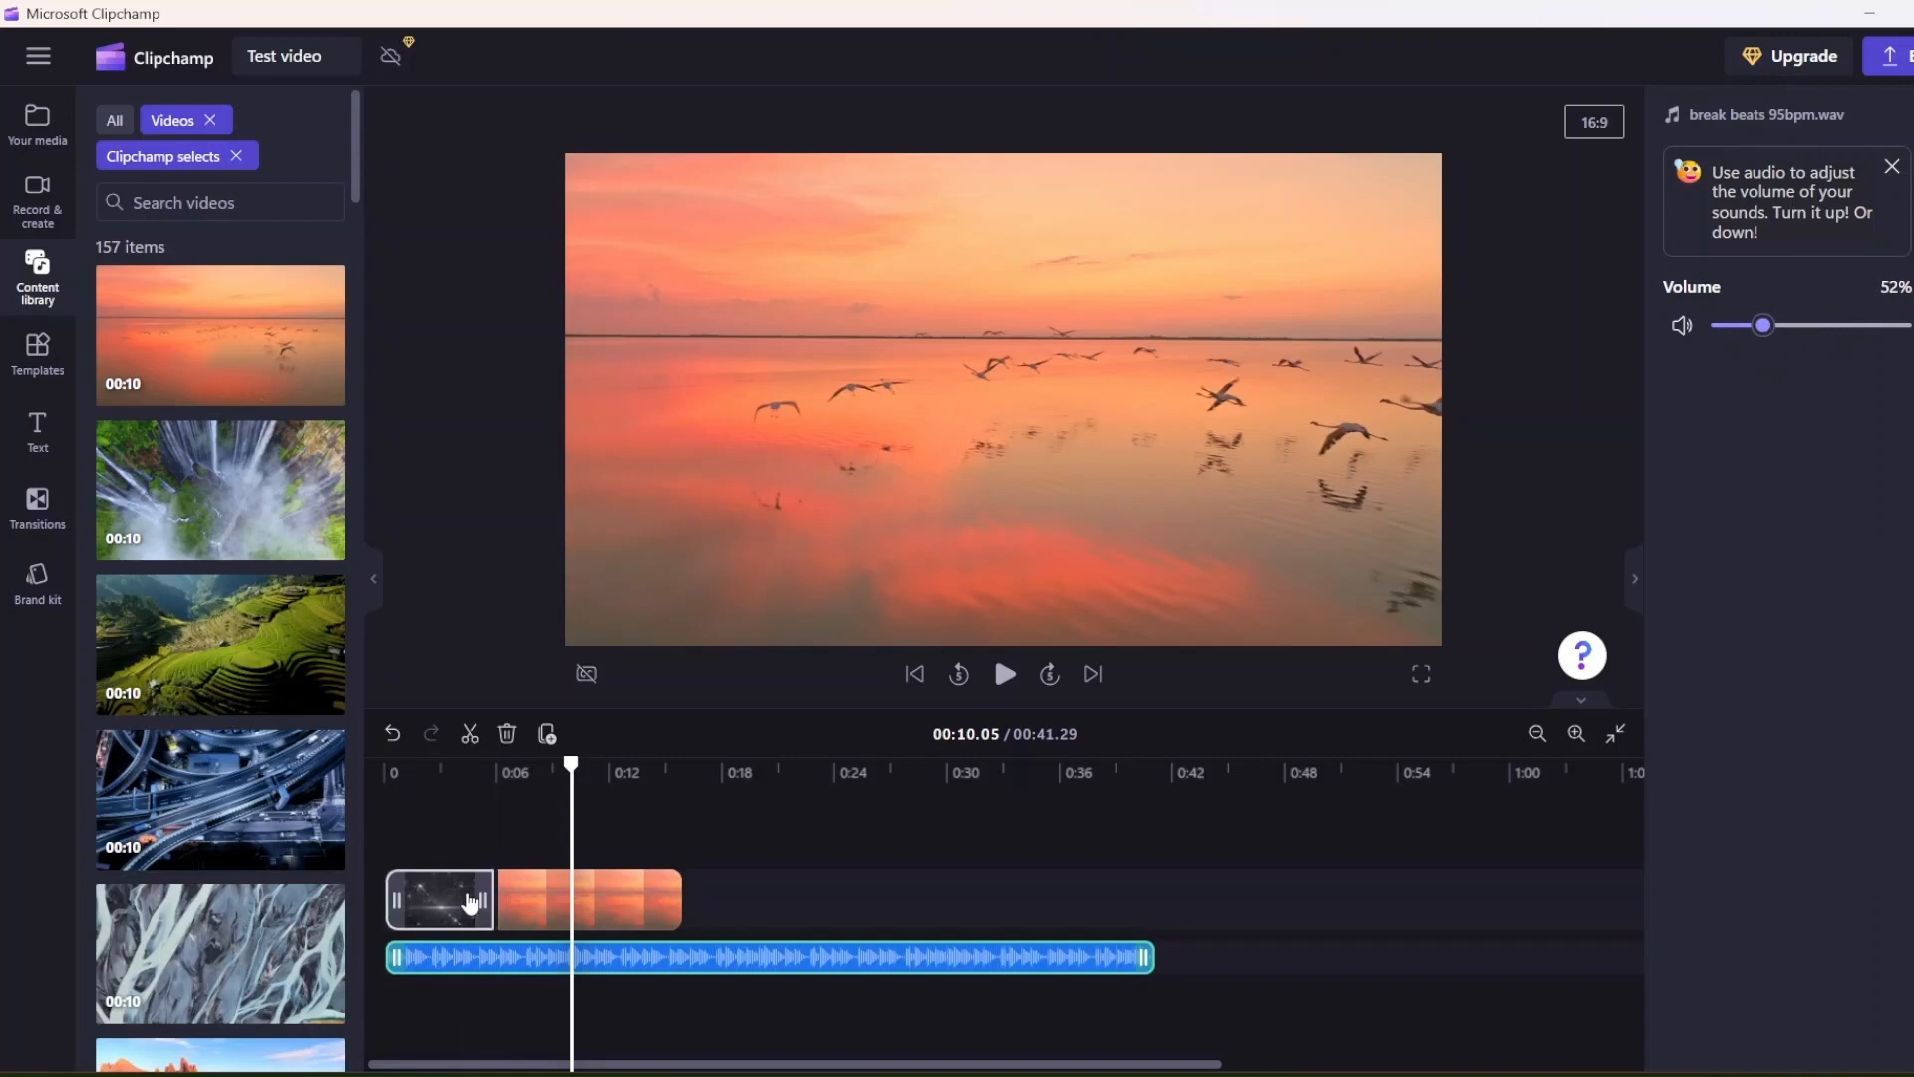
left_click(587, 902)
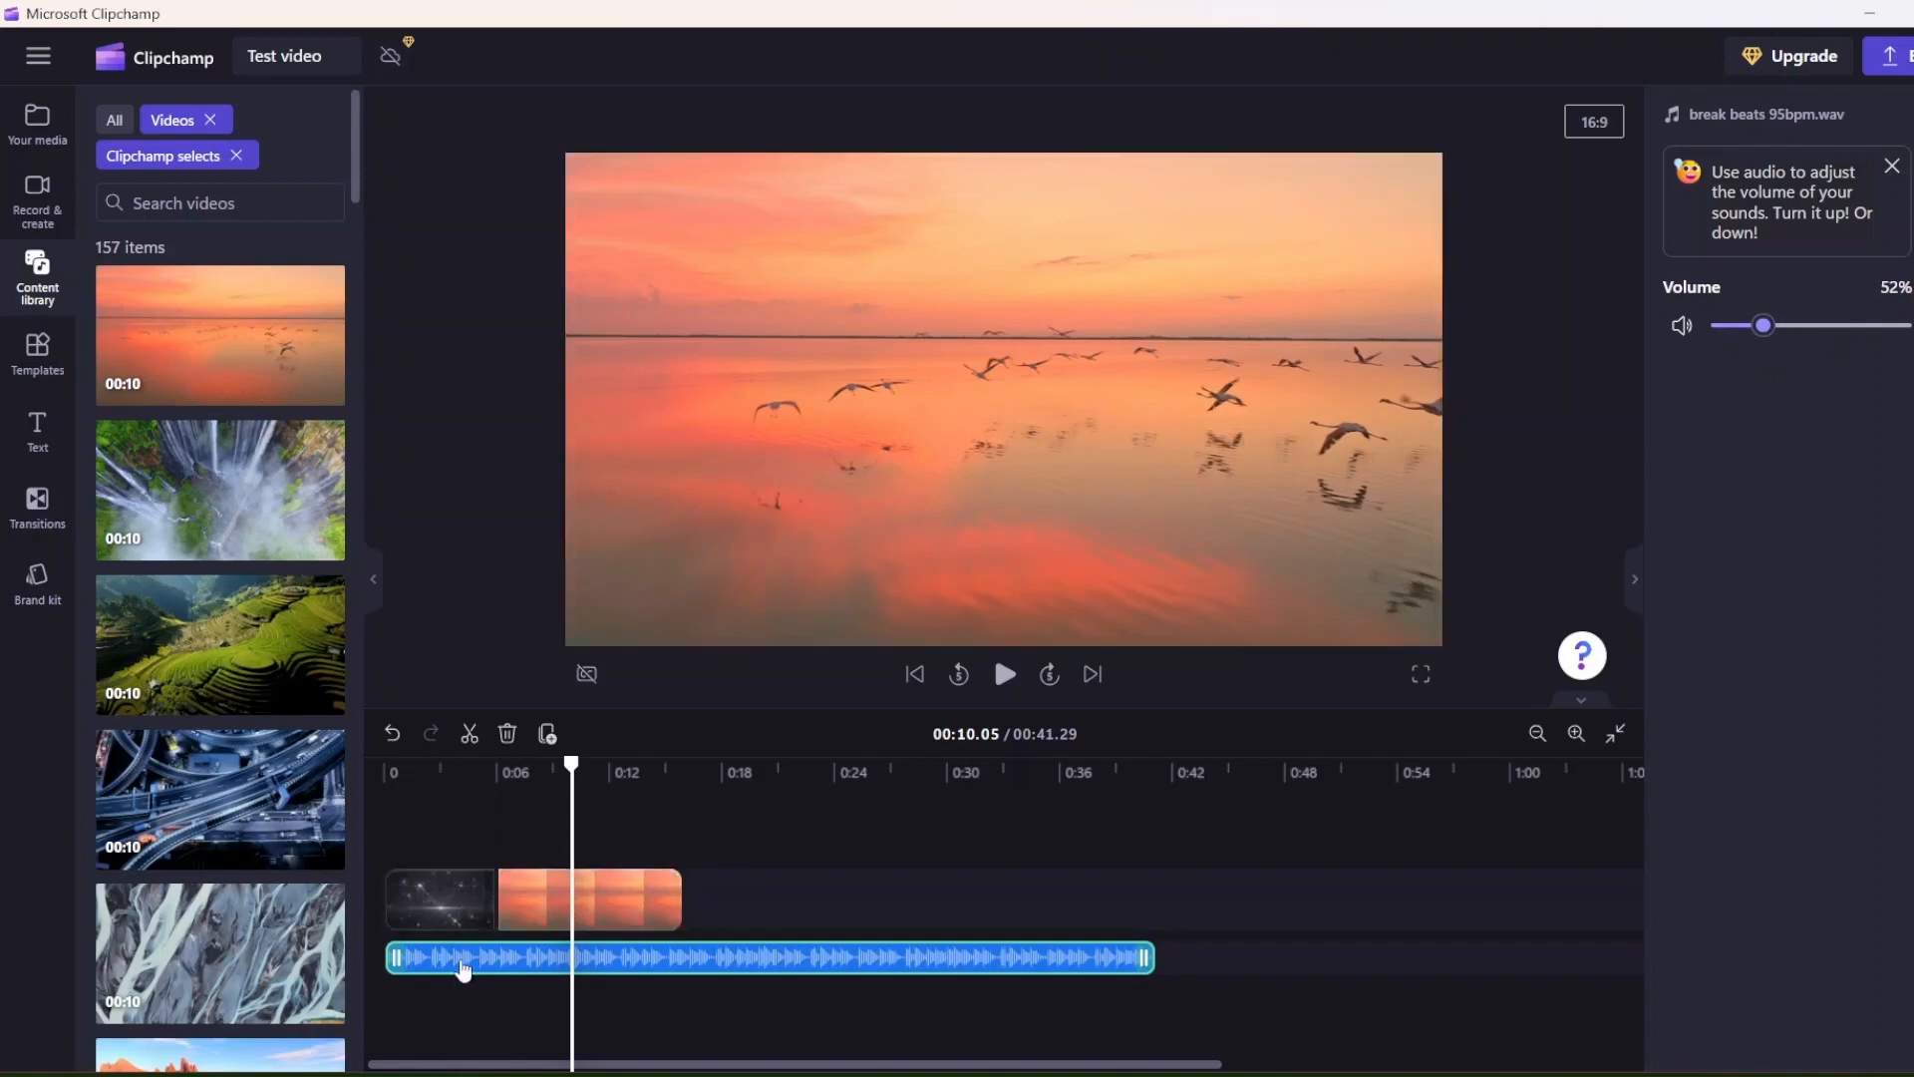
left_click(547, 918)
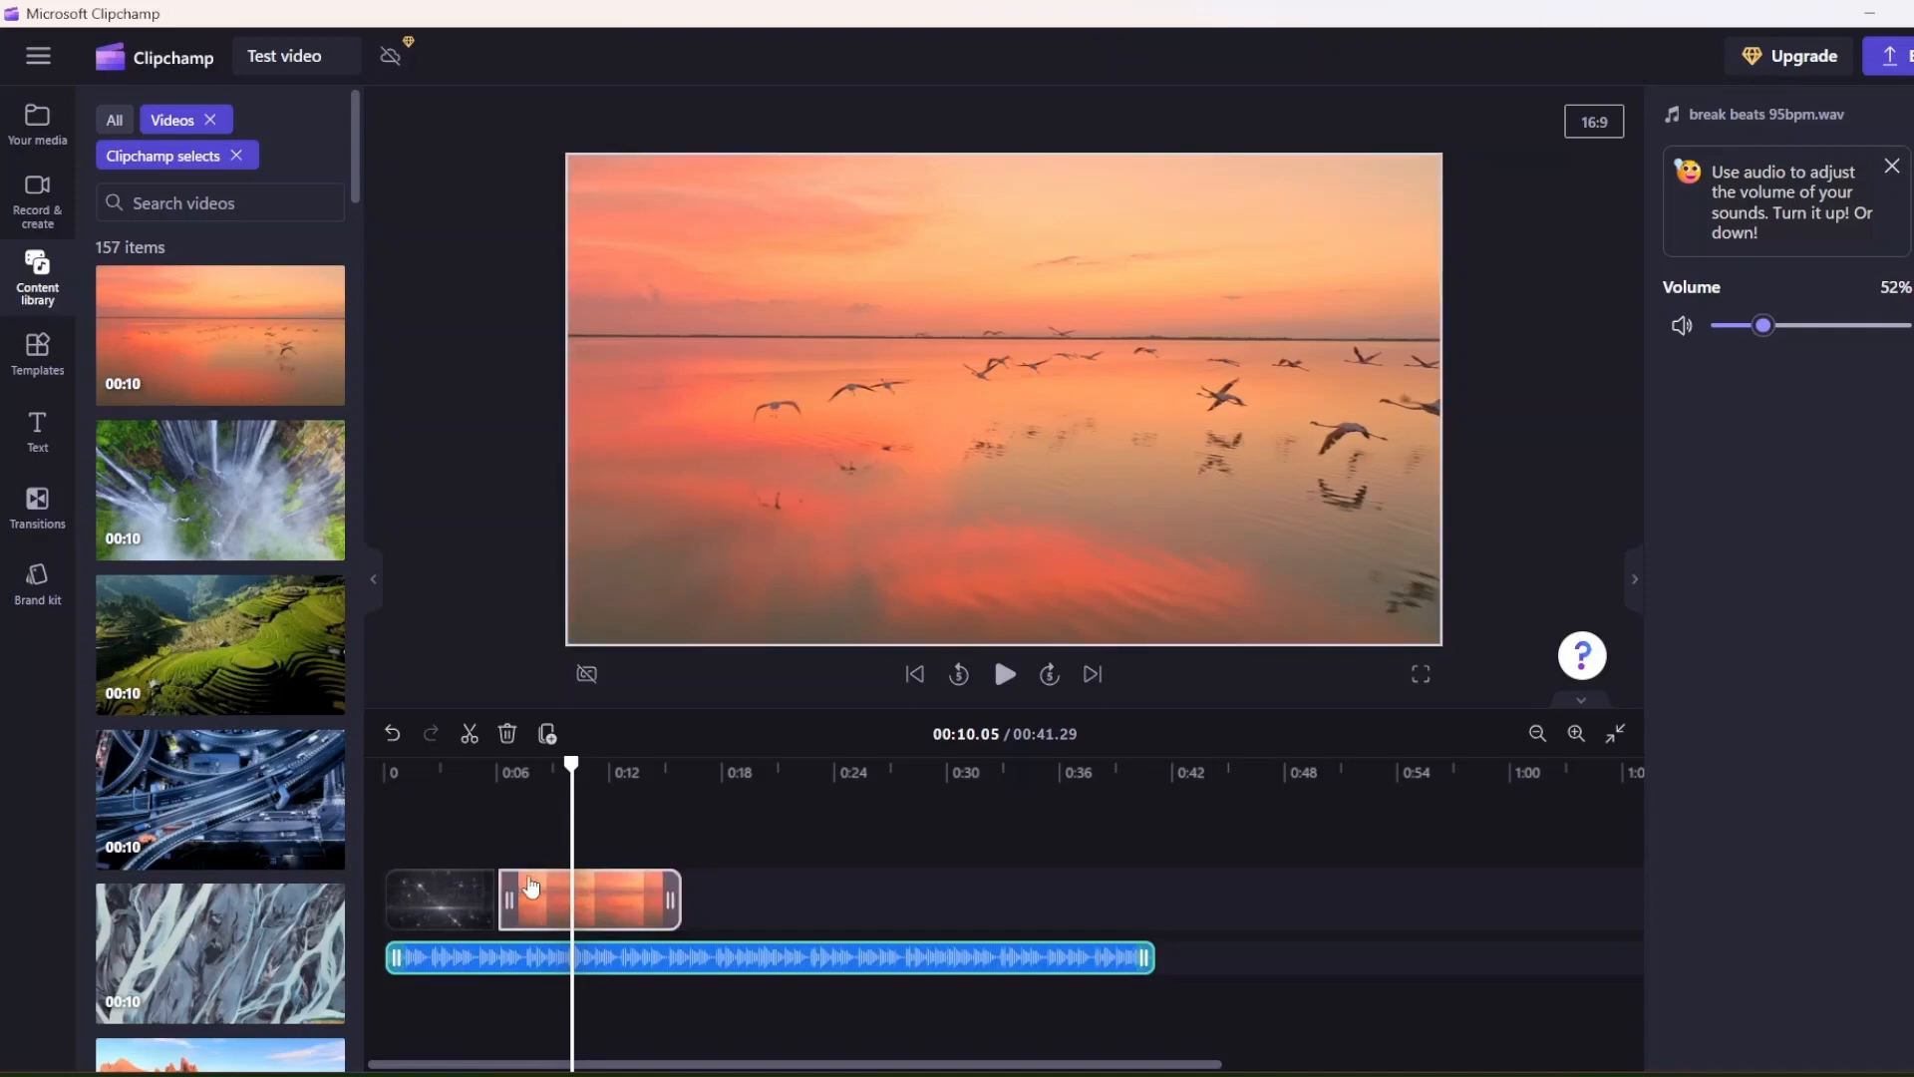
left_click(647, 1012)
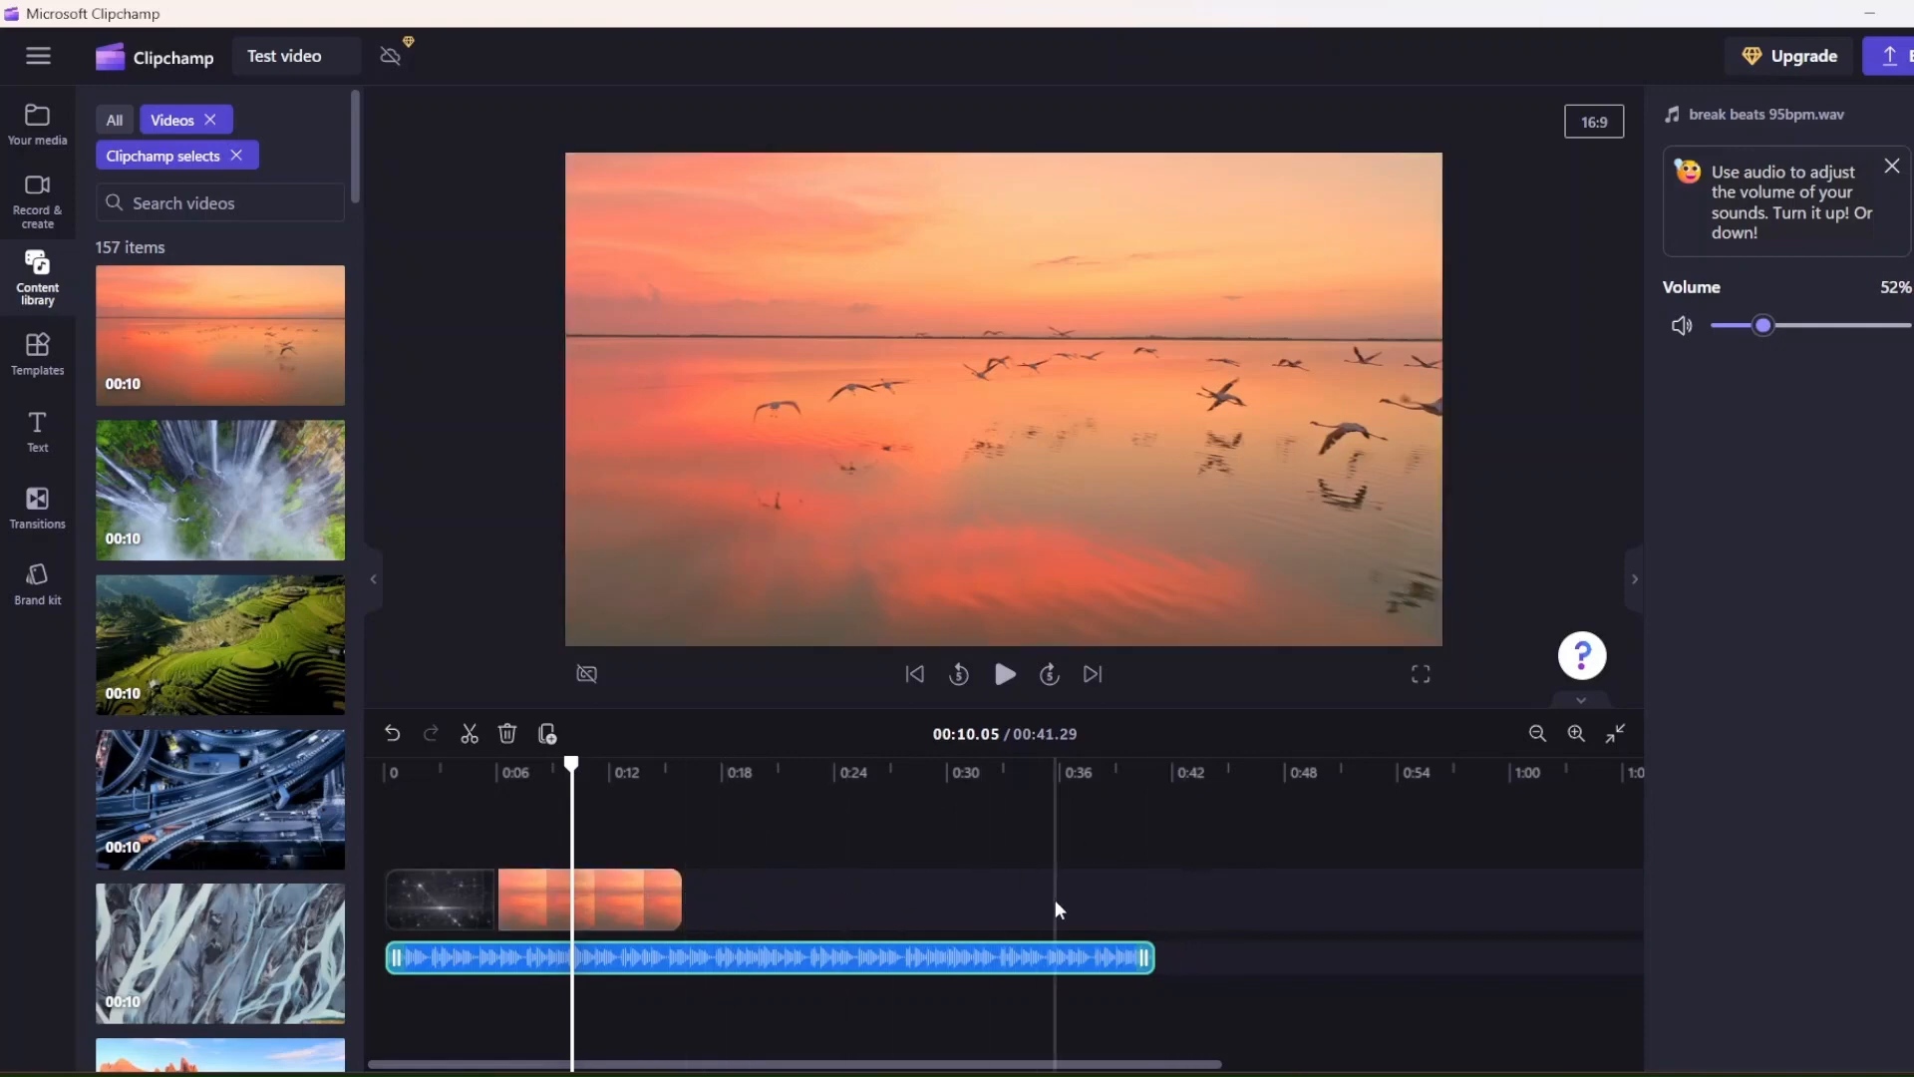
Step: With the project's own media listed, set the break beats volume to 30% and trim its end to the sunset clip's end
left_click(45, 199)
left_click(42, 131)
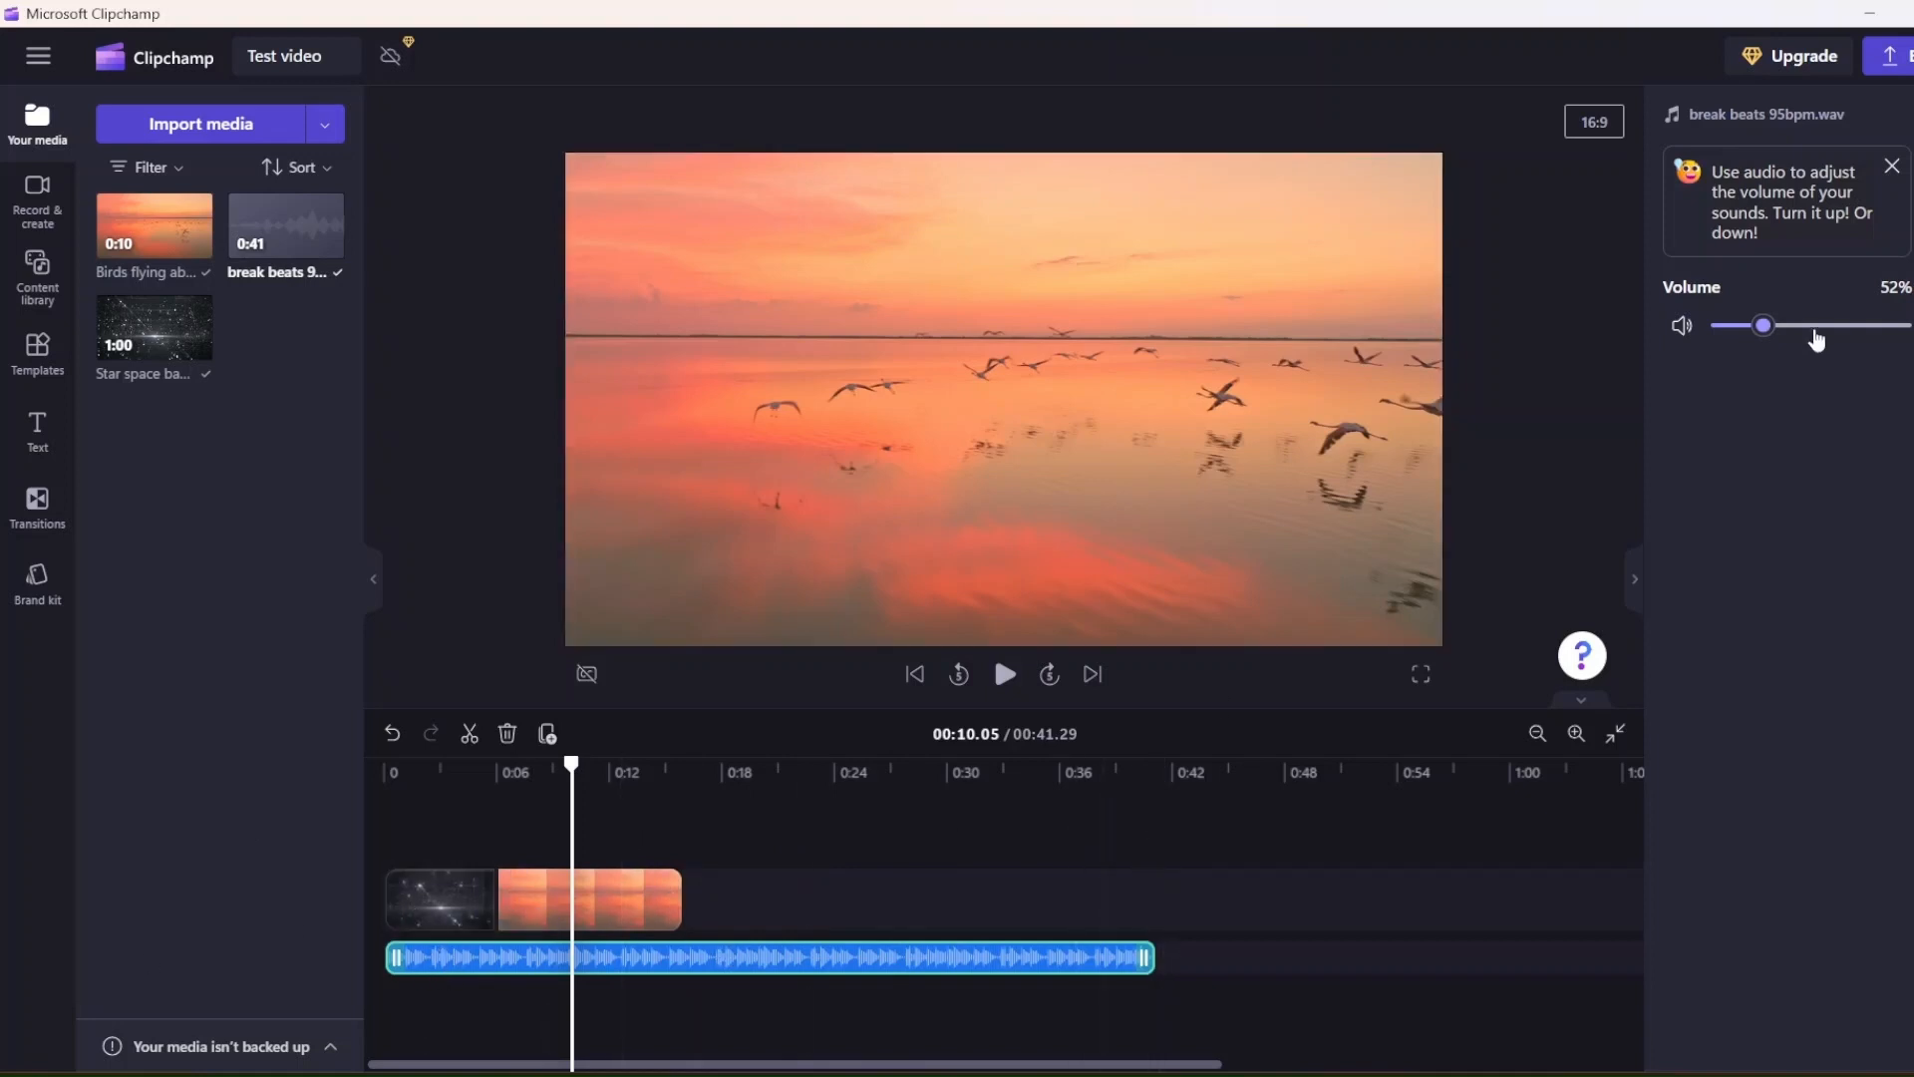
left_click_drag(1771, 333, 1752, 345)
left_click_drag(1152, 957, 673, 960)
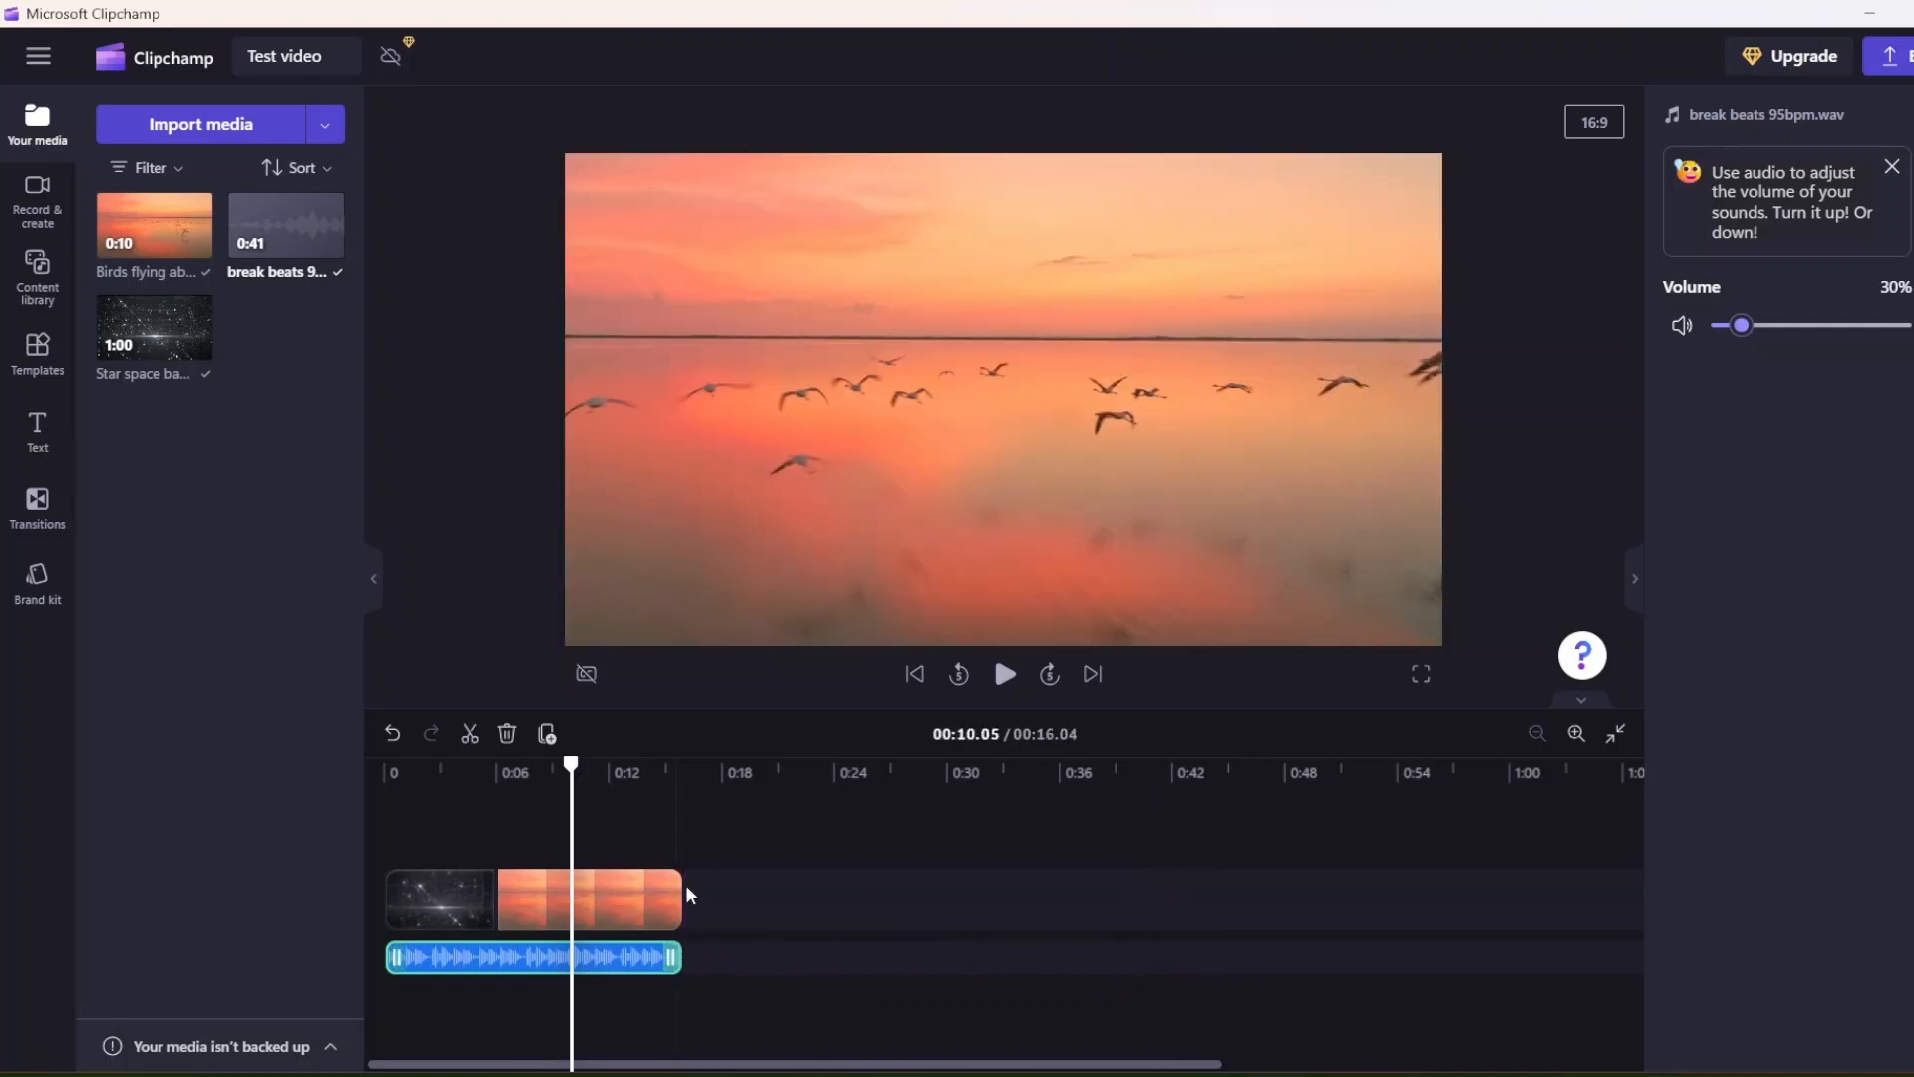